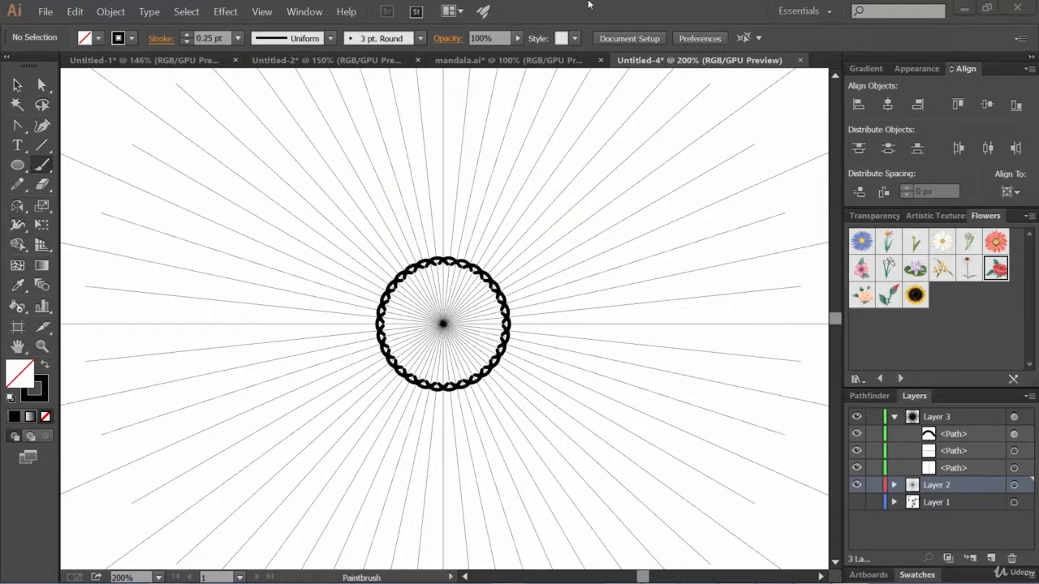
{"action": "key", "text": "v"}
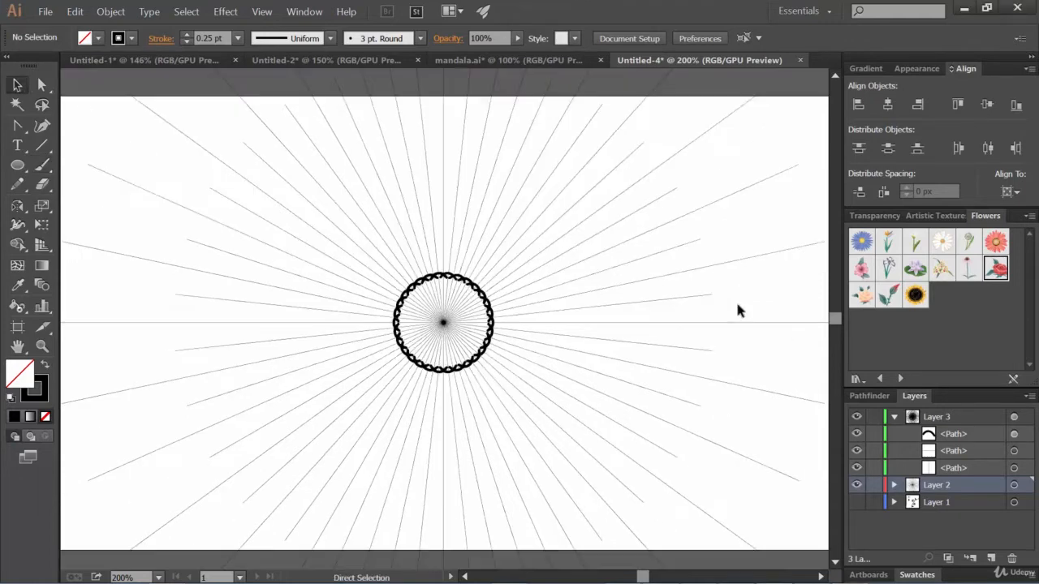
{"action": "key", "text": "ctrl+1"}
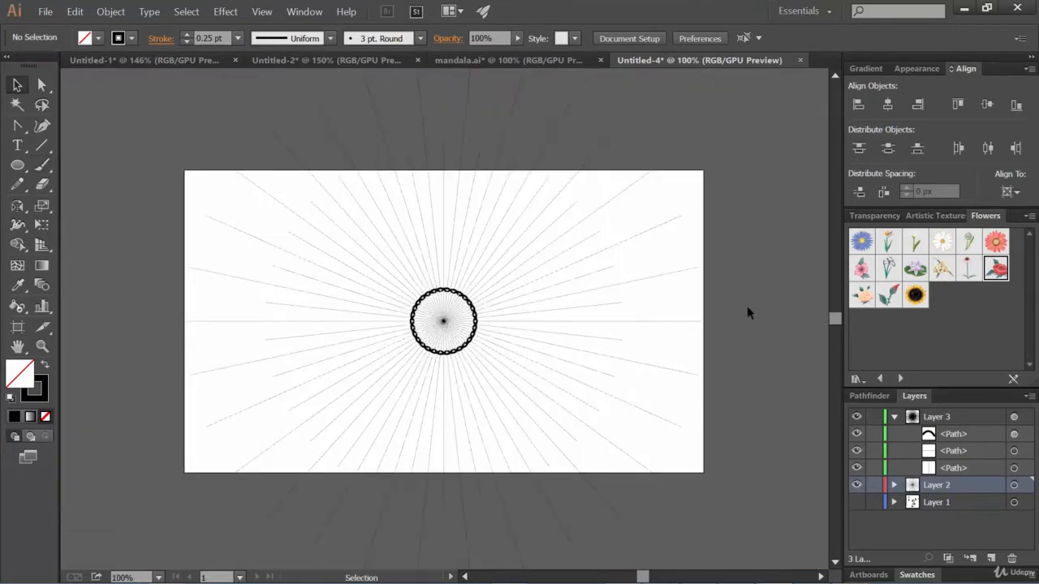
{"action": "left_click_drag", "start_coordinate": [17, 165], "coordinate": [91, 166]}
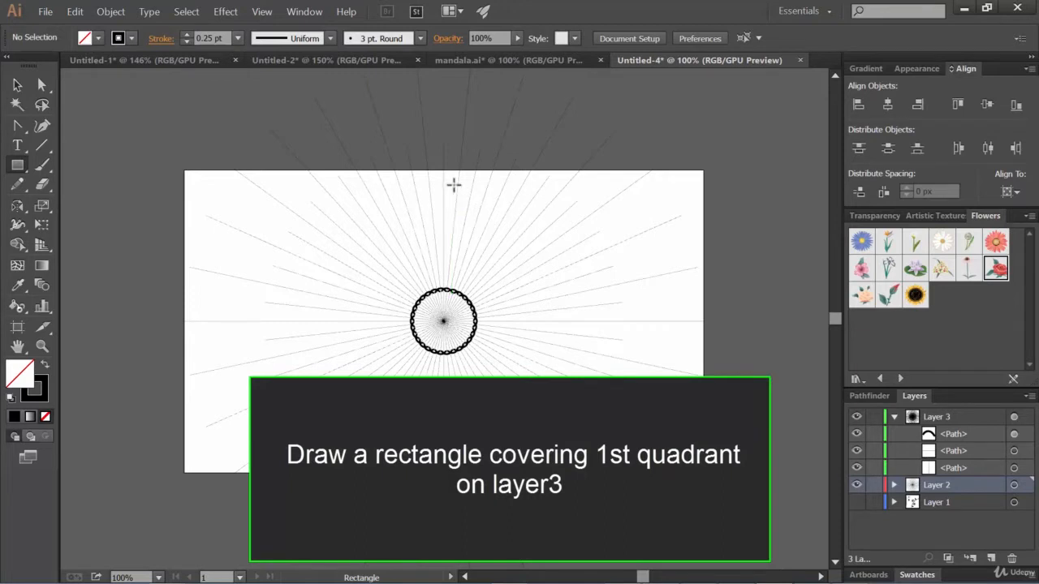
{"action": "left_click_drag", "start_coordinate": [443, 171], "coordinate": [640, 321]}
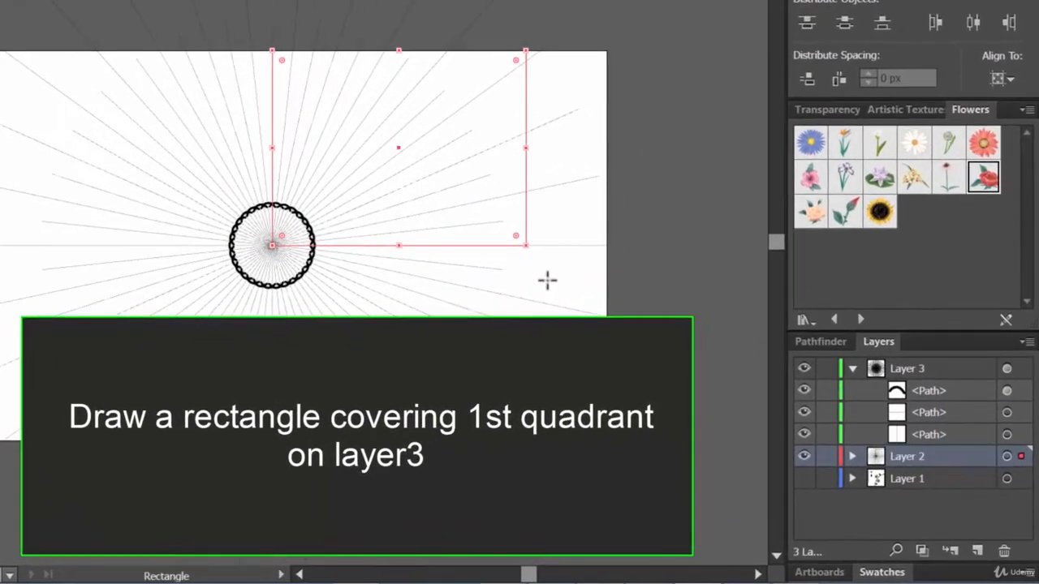
{"action": "key", "text": "ctrl+z"}
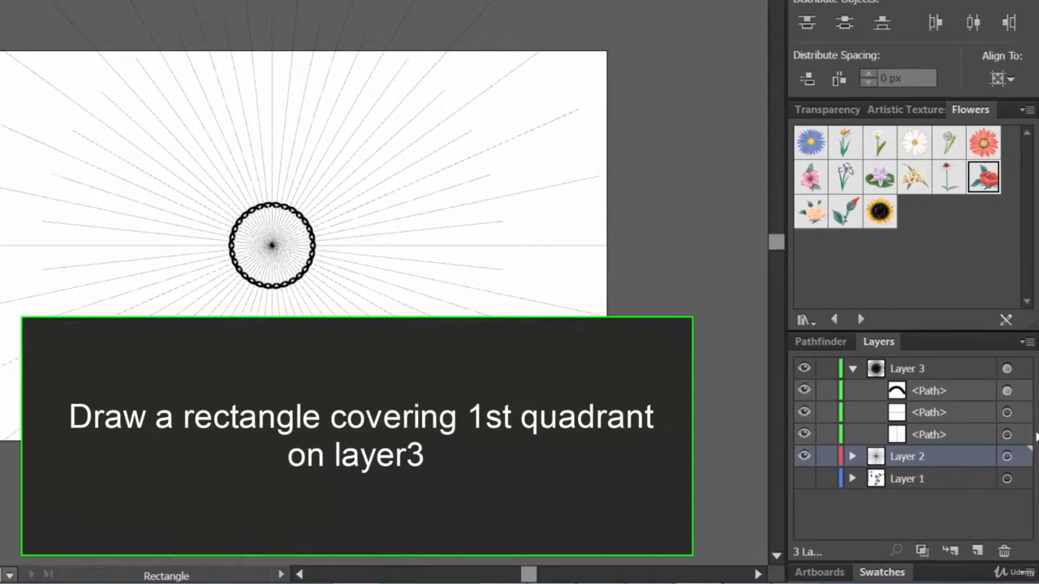
- Draw a rectangle over the first quadrant on Layer 3 and delete its lower-right anchor point to make a triangle
{"action": "left_click", "coordinate": [974, 370]}
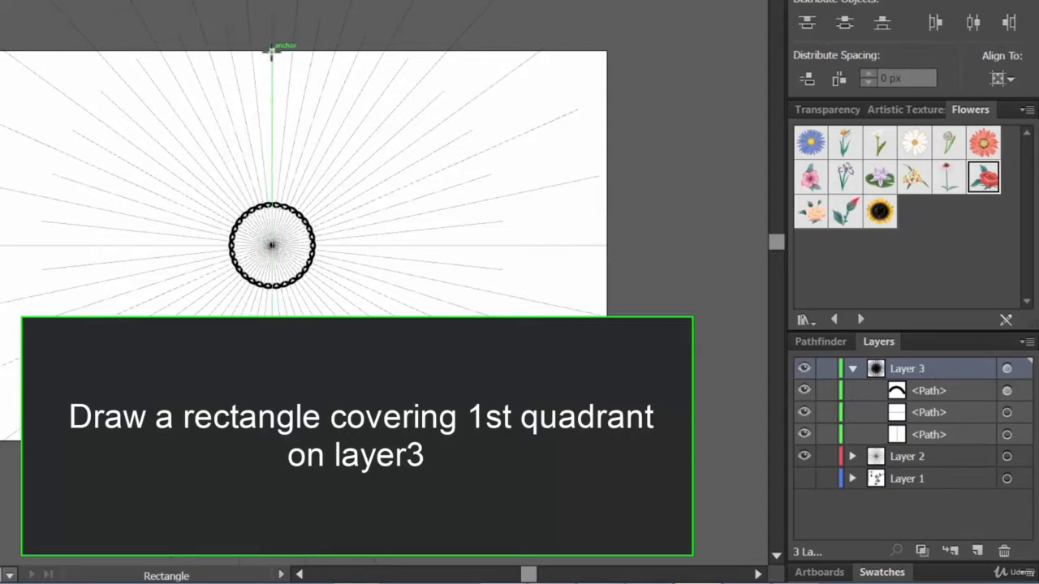
{"action": "left_click_drag", "start_coordinate": [272, 51], "coordinate": [566, 245]}
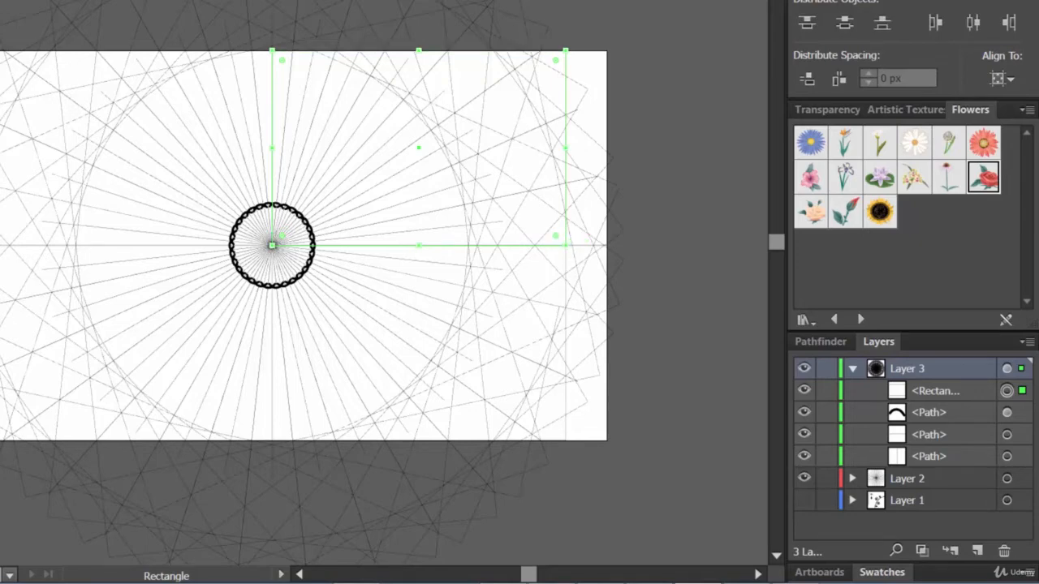
{"action": "left_click", "coordinate": [3, 123]}
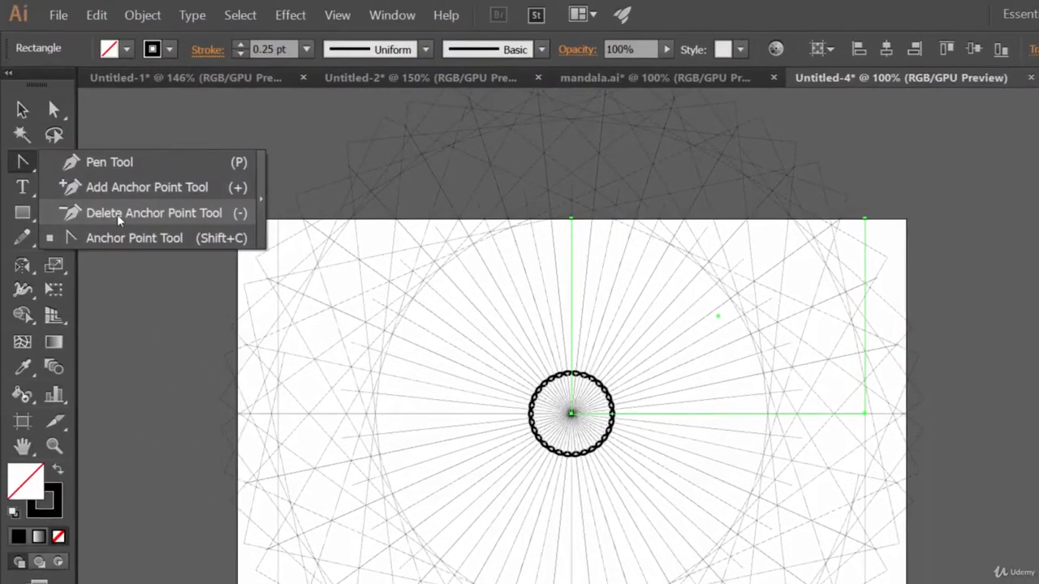
{"action": "left_click", "coordinate": [47, 175]}
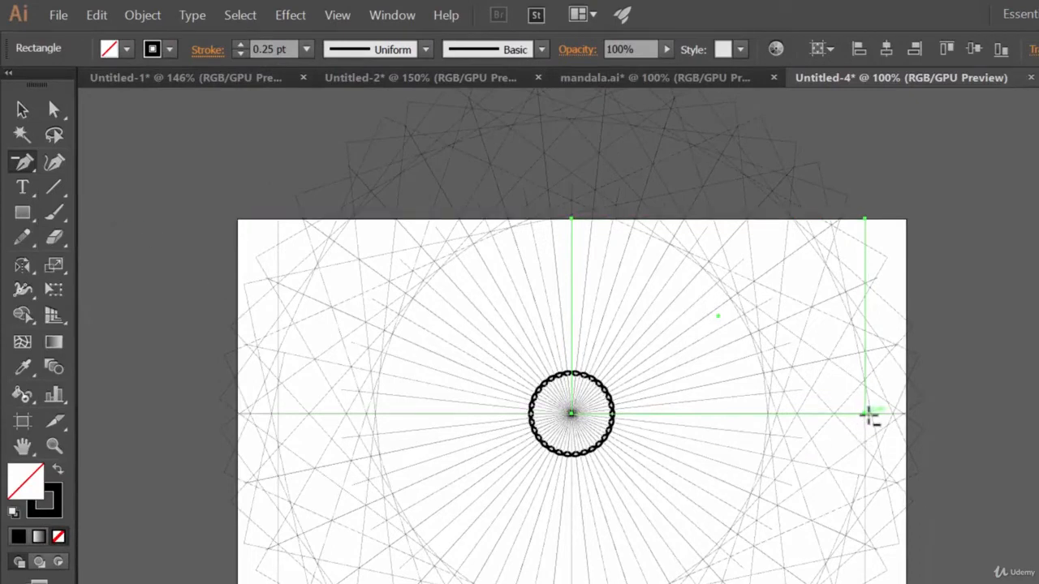
{"action": "left_click", "coordinate": [867, 413]}
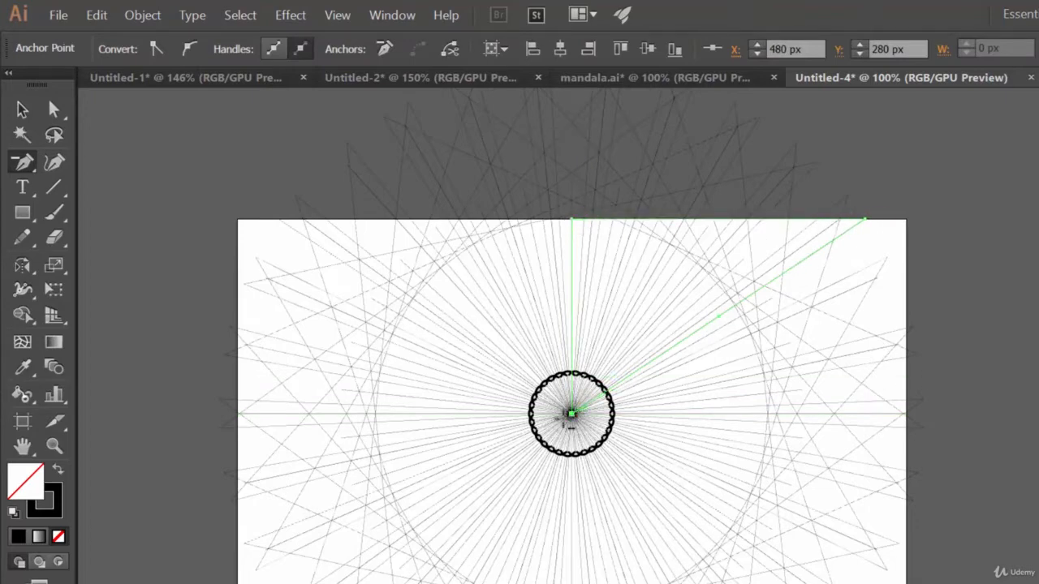
- Move the triangle's outer top anchor inward along the artboard edge to the first guide line beside the vertical one
{"action": "key", "text": "a"}
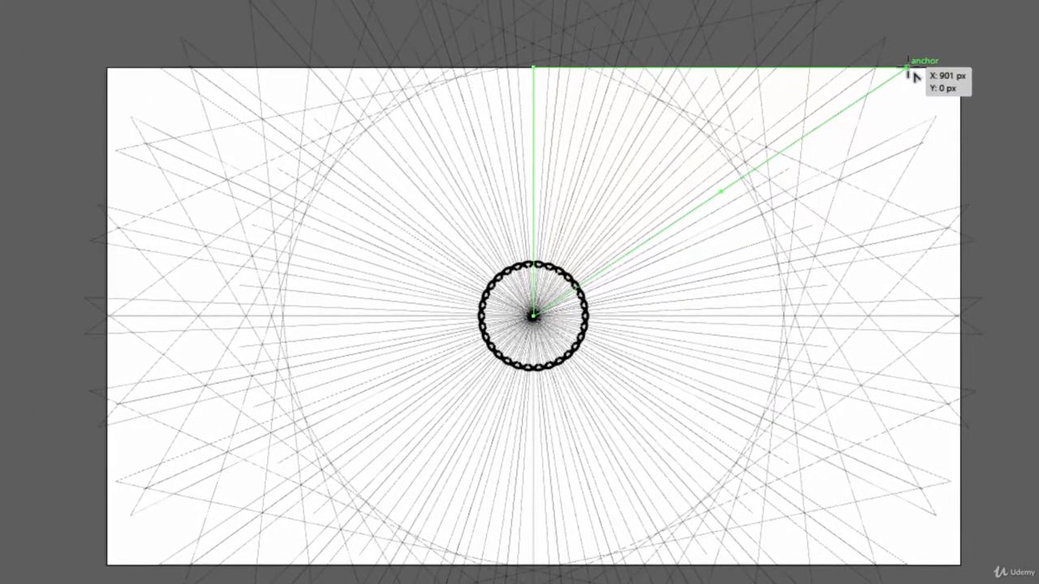
{"action": "left_click_drag", "start_coordinate": [910, 72], "coordinate": [595, 72]}
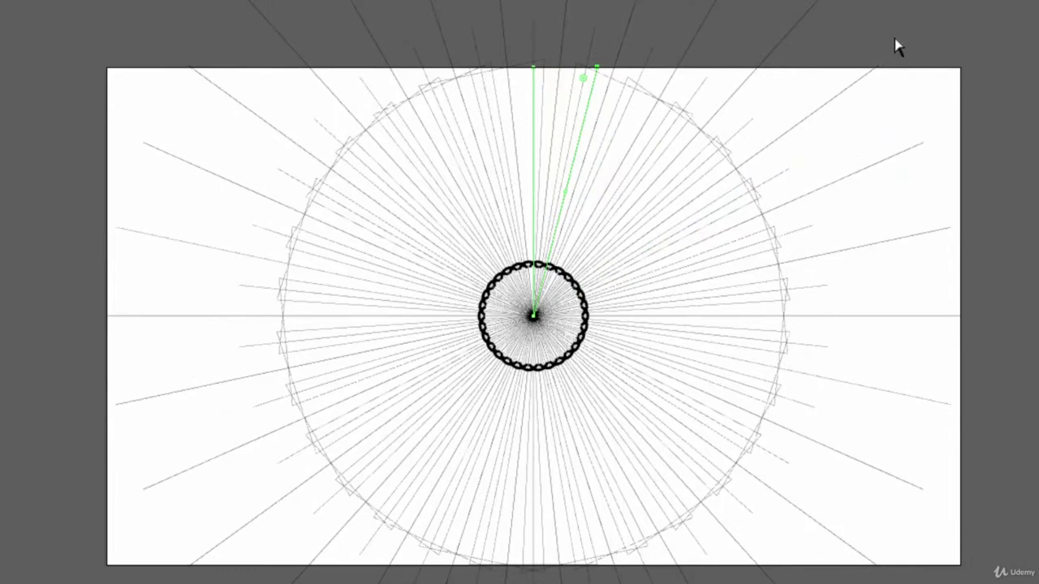
{"action": "key", "text": "ctrl+plus"}
{"action": "key", "text": "ctrl+plus"}
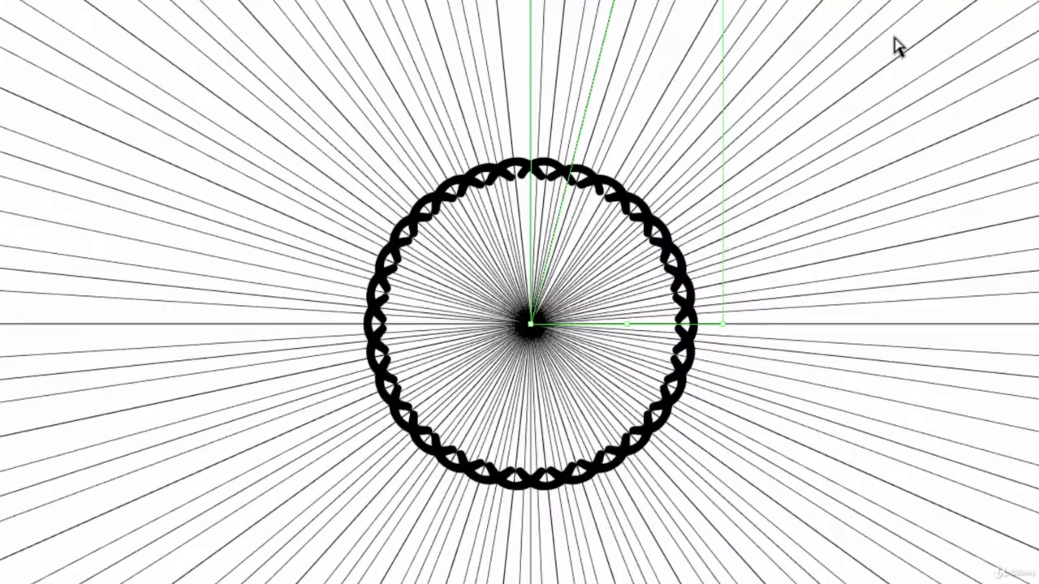
{"action": "key", "text": "space"}
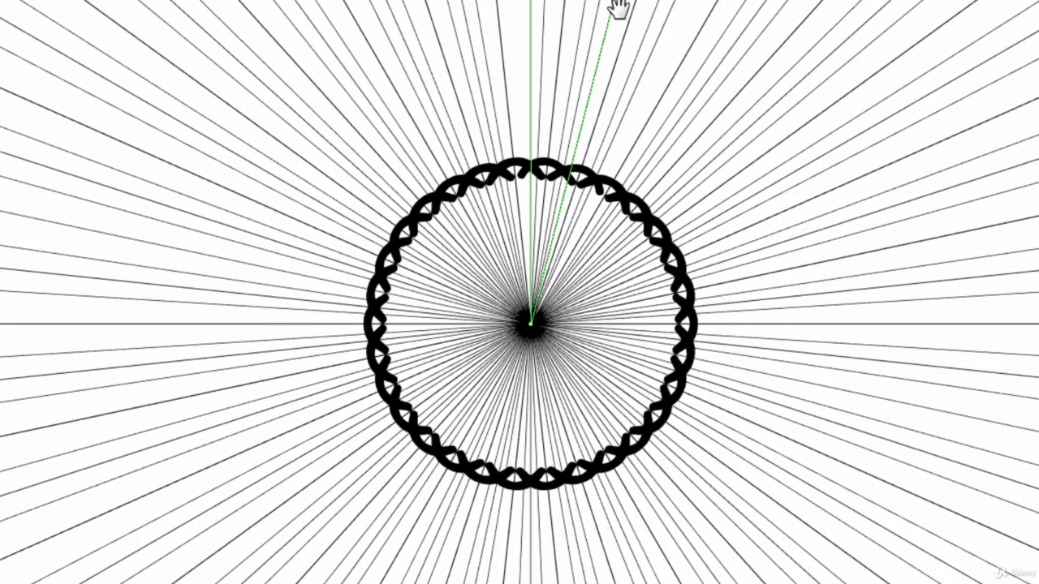
{"action": "left_click_drag", "start_coordinate": [571, 205], "coordinate": [578, 398]}
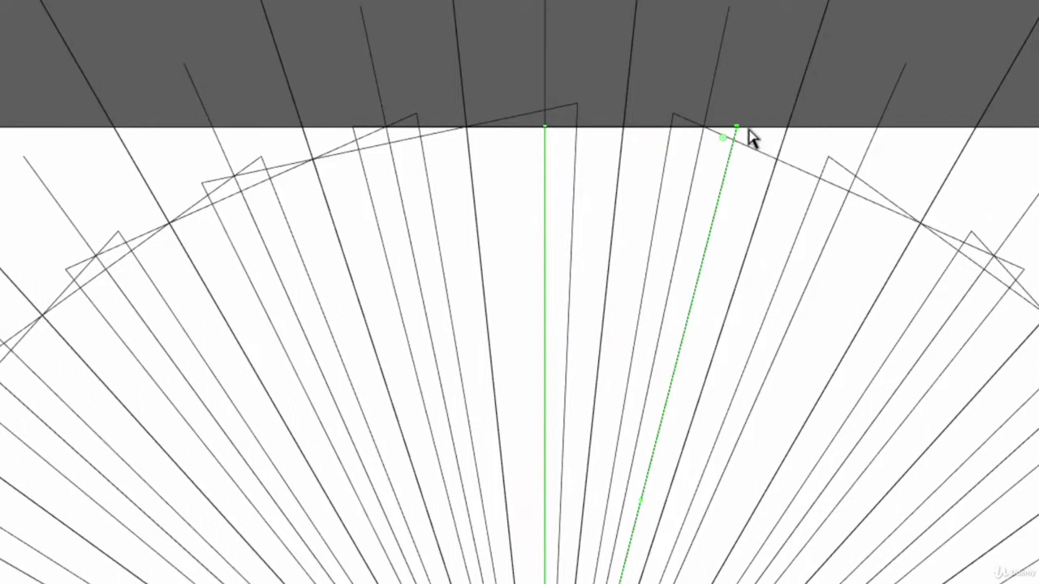
{"action": "left_click", "coordinate": [736, 128]}
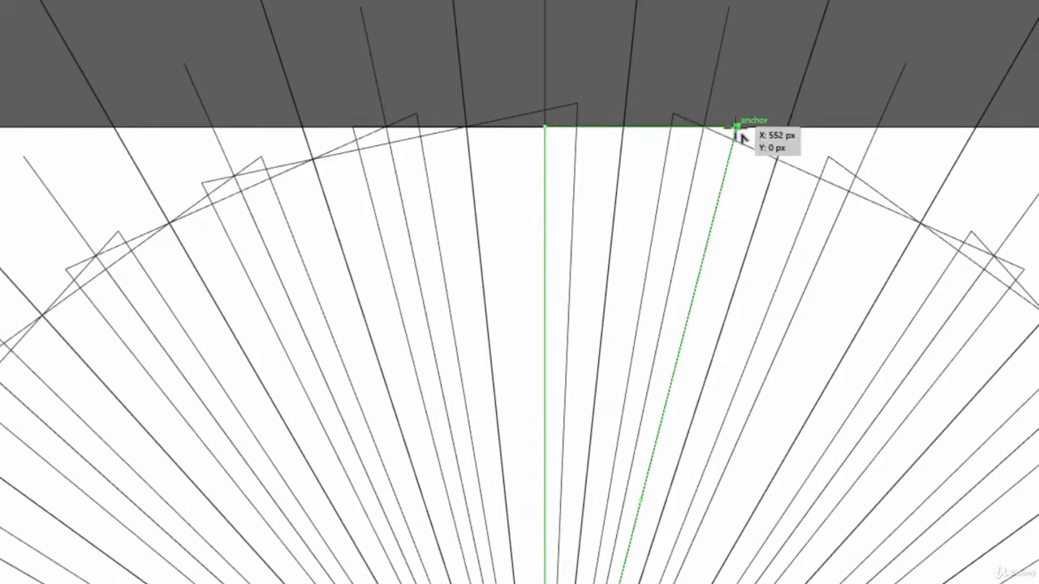
{"action": "left_click_drag", "start_coordinate": [737, 130], "coordinate": [625, 138]}
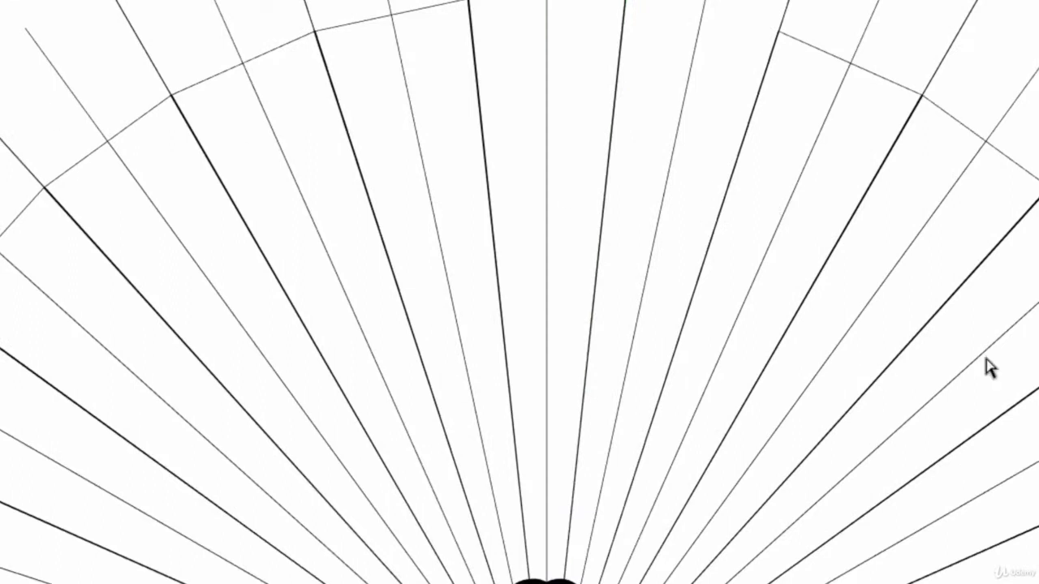
- Cut the narrow wedge on Layer 3 and paste it in front at the same place
{"action": "left_click", "coordinate": [546, 85]}
{"action": "key", "text": "ctrl+x"}
{"action": "key", "text": "ctrl+f"}
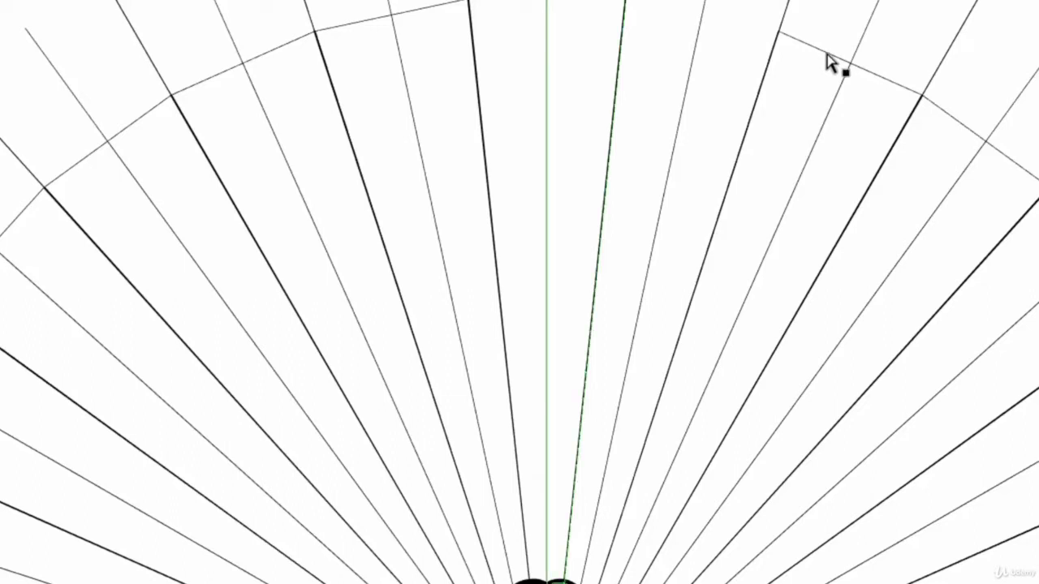
- Paint short test strokes on either side of the vertical guide above the ring and undo them
{"action": "key", "text": "r"}
{"action": "key", "text": "a"}
{"action": "left_click_drag", "start_coordinate": [559, 285], "coordinate": [581, 285]}
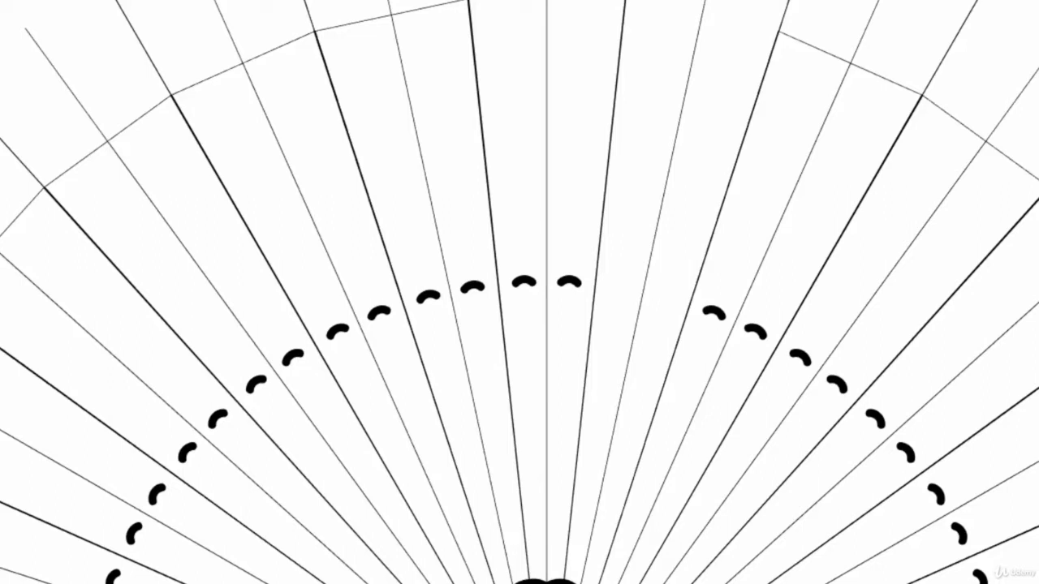
{"action": "key", "text": "ctrl+z"}
{"action": "left_click_drag", "start_coordinate": [517, 283], "coordinate": [532, 282]}
{"action": "key", "text": "ctrl+z"}
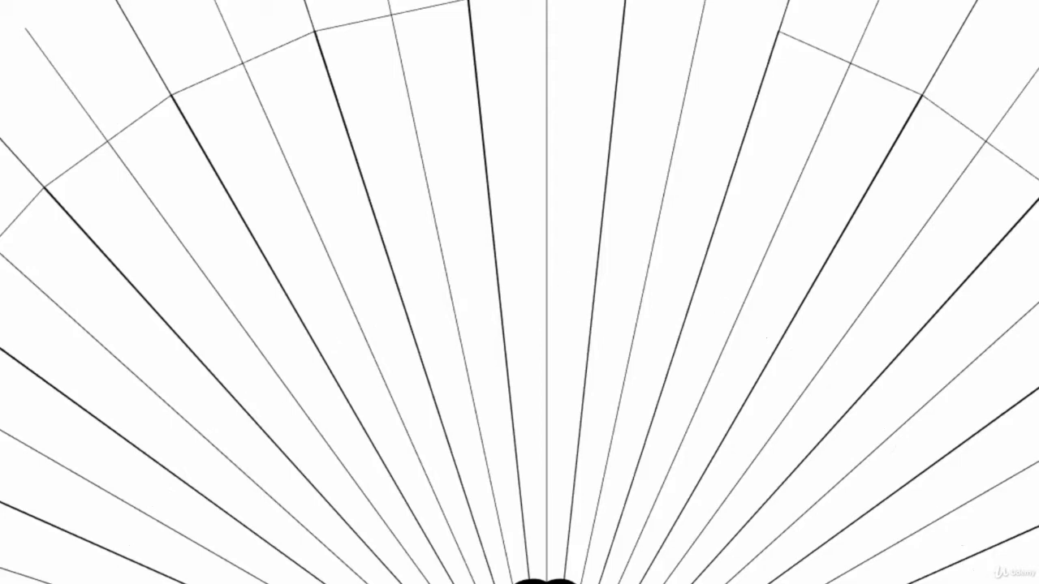
- Undo the pasted wedge, its anchor edits and the rectangle on Layer 3
{"action": "key", "text": "ctrl+minus"}
{"action": "key", "text": "ctrl+minus"}
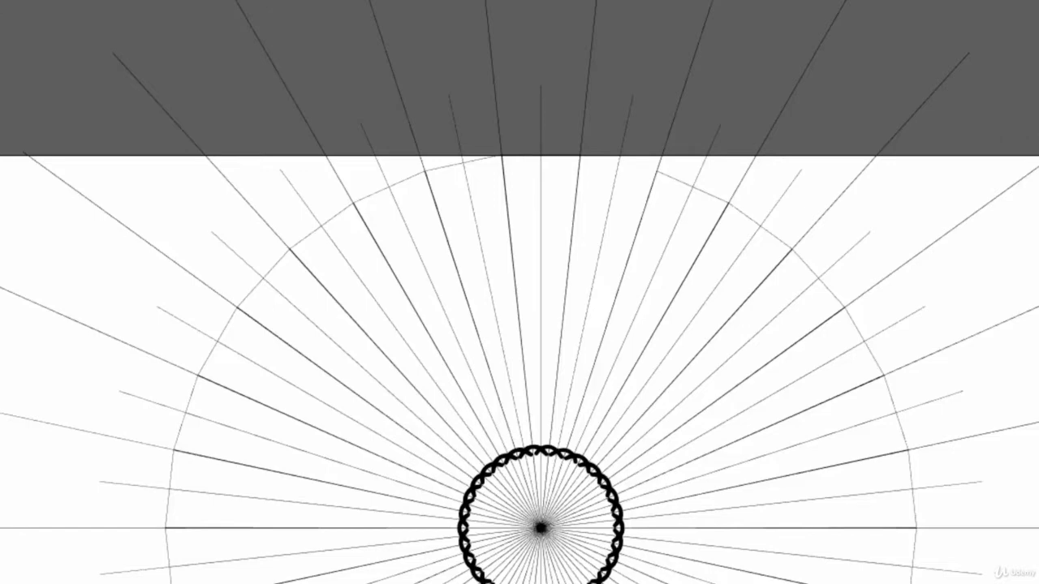
{"action": "key", "text": "ctrl+z"}
{"action": "key", "text": "ctrl+z"}
{"action": "key", "text": "ctrl+z"}
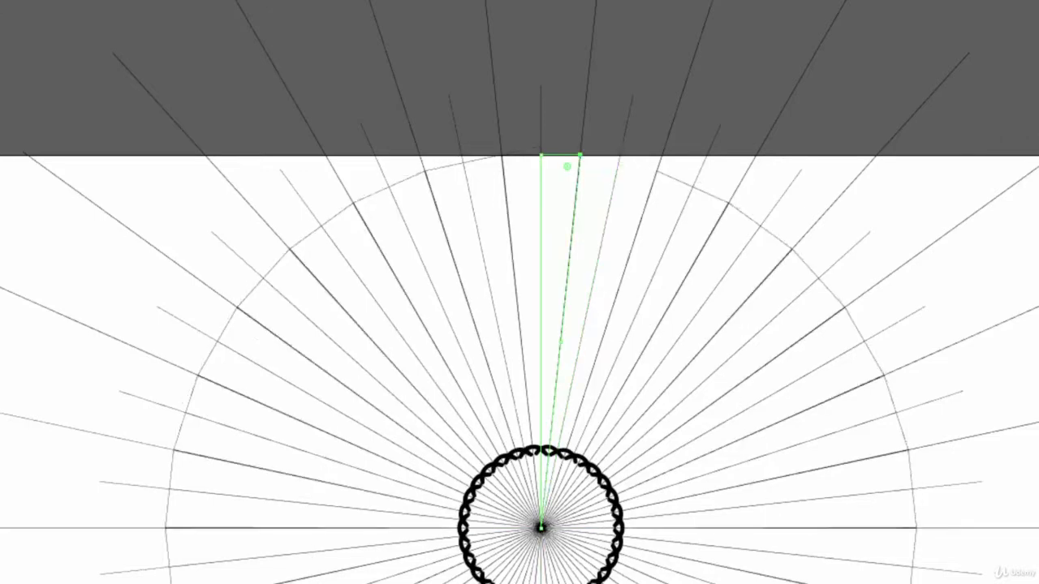
{"action": "key", "text": "ctrl+z"}
{"action": "key", "text": "ctrl+z"}
{"action": "key", "text": "ctrl+z"}
{"action": "key", "text": "ctrl+z"}
{"action": "key", "text": "ctrl+z"}
{"action": "key", "text": "ctrl+z"}
{"action": "key", "text": "ctrl+z"}
{"action": "key", "text": "ctrl+z"}
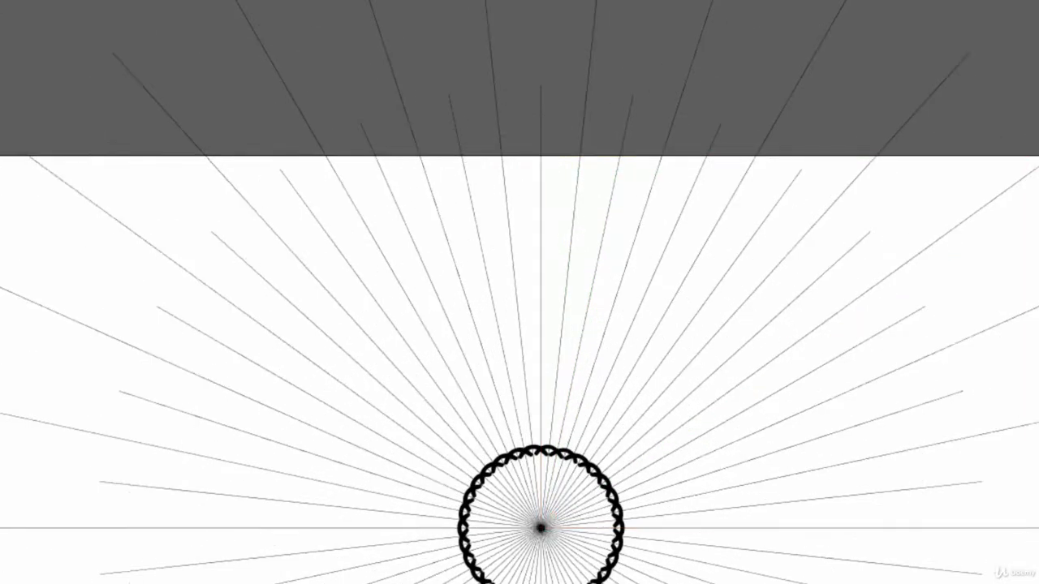
- Undo further back to the overlapping arcs above the centre, before the rotated copies that form the ring
{"action": "key", "text": "ctrl+z"}
{"action": "key", "text": "ctrl+z"}
{"action": "key", "text": "ctrl+z"}
{"action": "key", "text": "ctrl+z"}
{"action": "key", "text": "ctrl+z"}
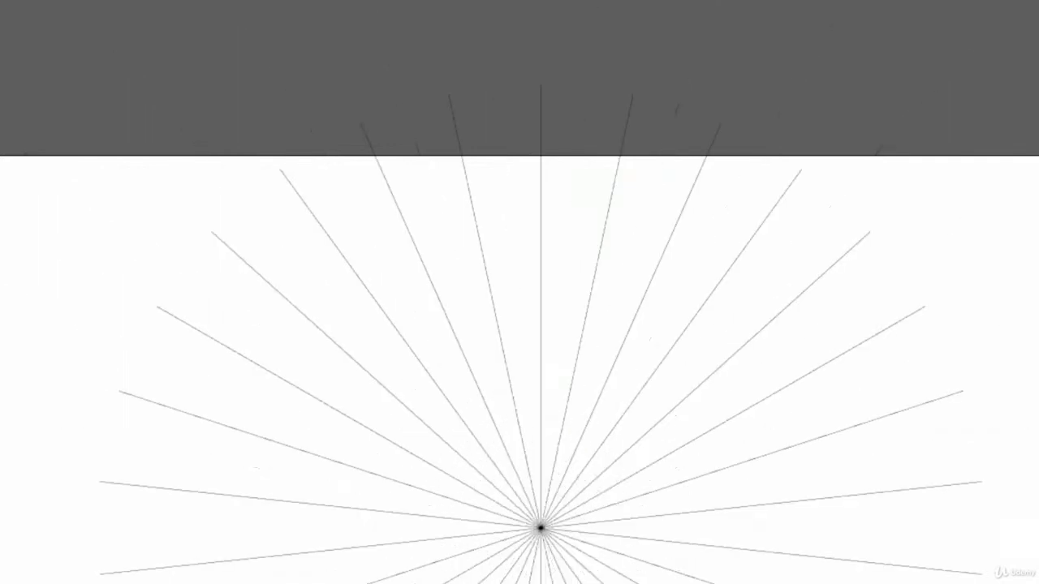
{"action": "key", "text": "ctrl+z"}
{"action": "left_click", "coordinate": [0, 0]}
{"action": "left_click", "coordinate": [0, 0]}
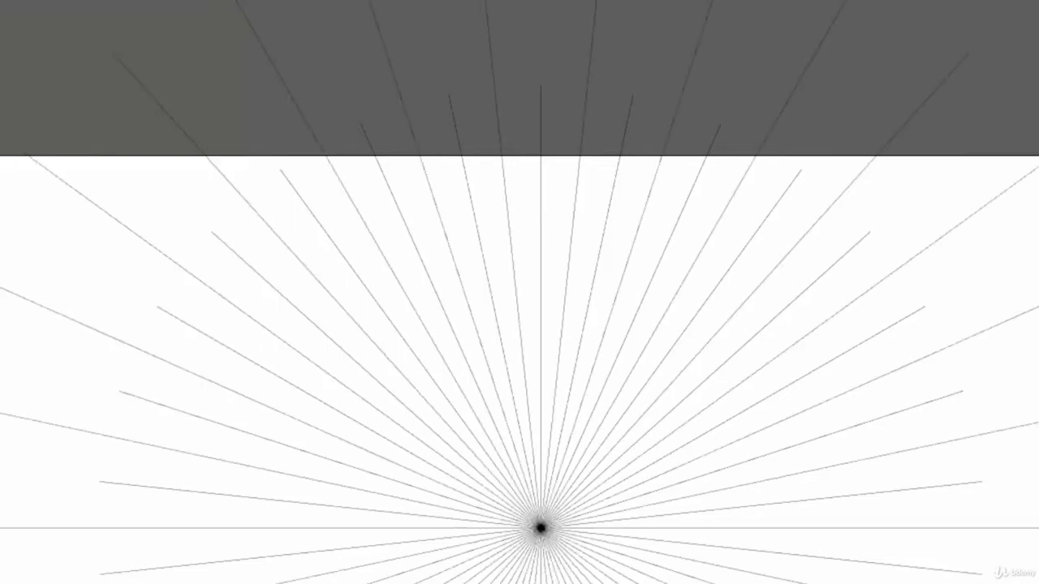
{"action": "left_click", "coordinate": [0, 0]}
{"action": "left_click", "coordinate": [231, 0]}
{"action": "key", "text": "ctrl+z"}
{"action": "key", "text": "ctrl+z"}
{"action": "key", "text": "ctrl+z"}
{"action": "key", "text": "ctrl+z"}
{"action": "key", "text": "ctrl+z"}
{"action": "key", "text": "ctrl+z"}
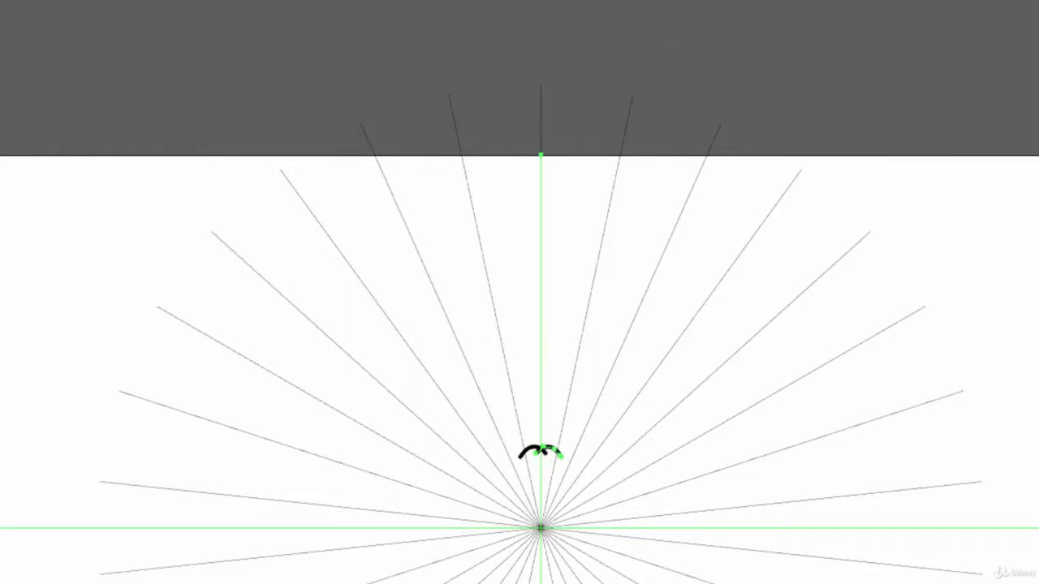
- Apply a new Transform effect to the selected Layer 3 artwork with a 12° rotation and 28 copies
{"action": "left_click", "coordinate": [164, 1]}
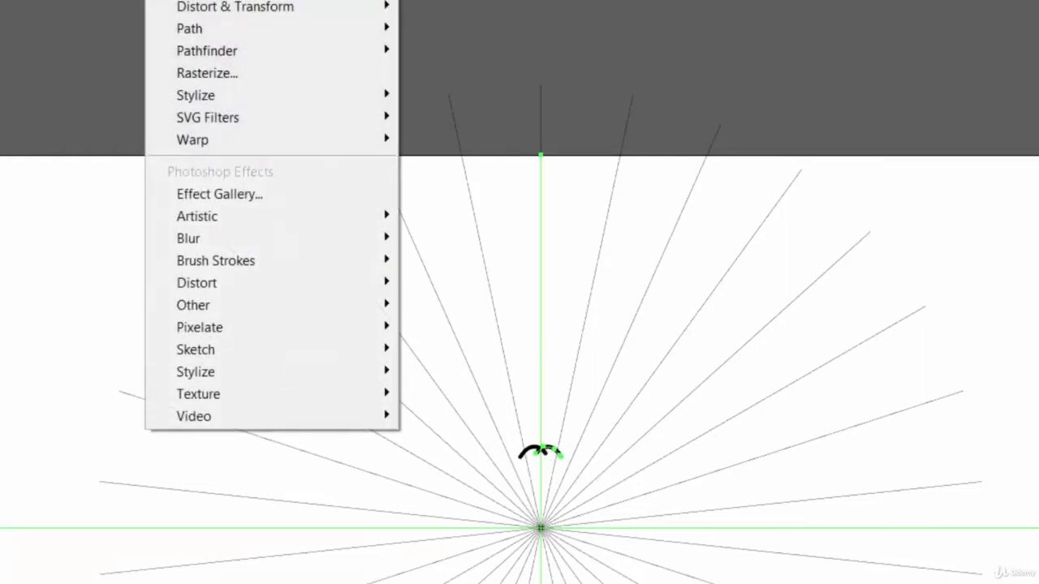
{"action": "mouse_move", "coordinate": [235, 0]}
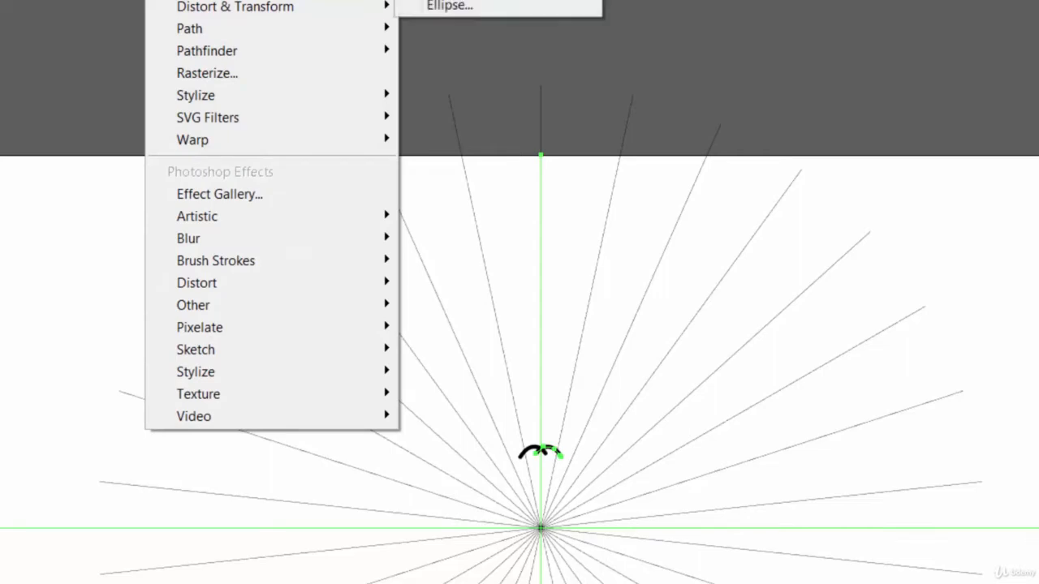
{"action": "left_click", "coordinate": [449, 5]}
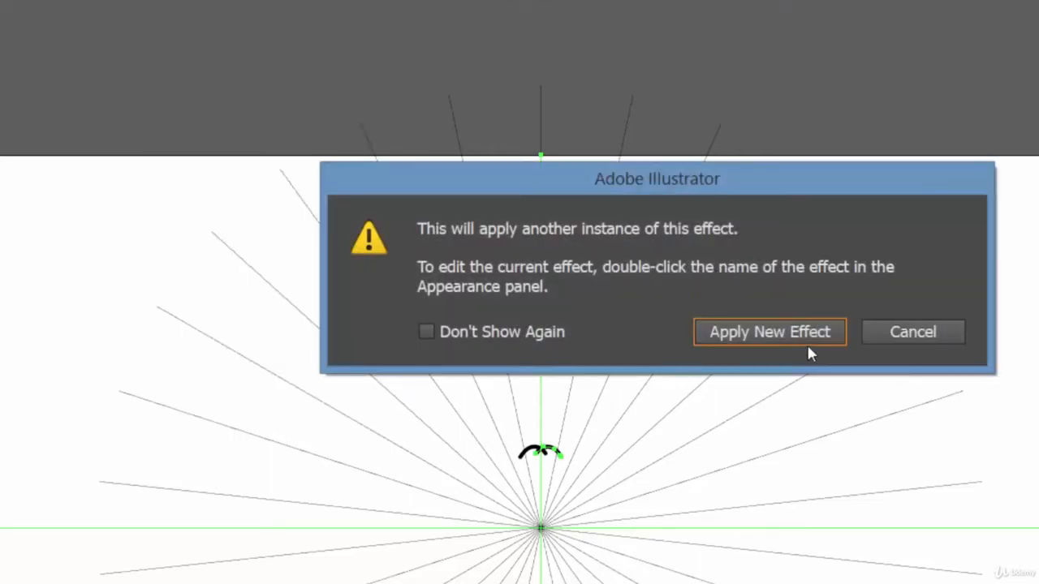
{"action": "left_click", "coordinate": [809, 347]}
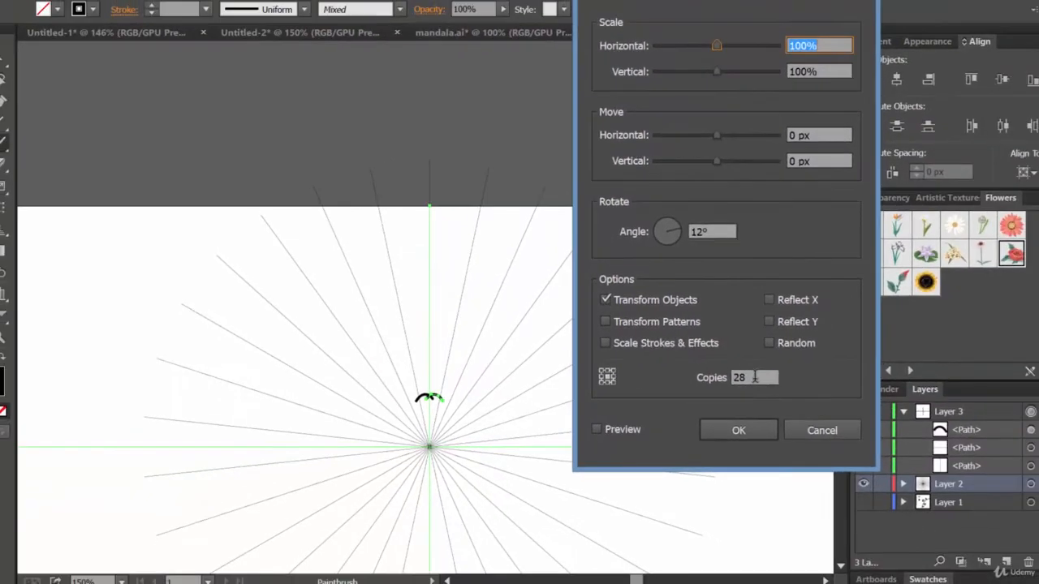
{"action": "left_click", "coordinate": [754, 379]}
{"action": "left_click", "coordinate": [597, 429]}
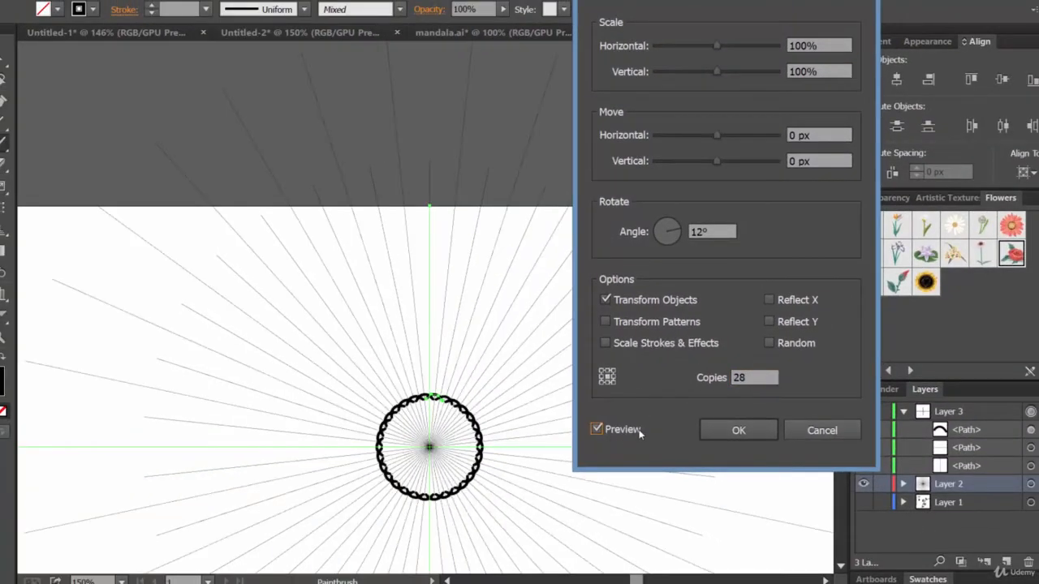
{"action": "left_click", "coordinate": [755, 377]}
{"action": "key", "text": "Down"}
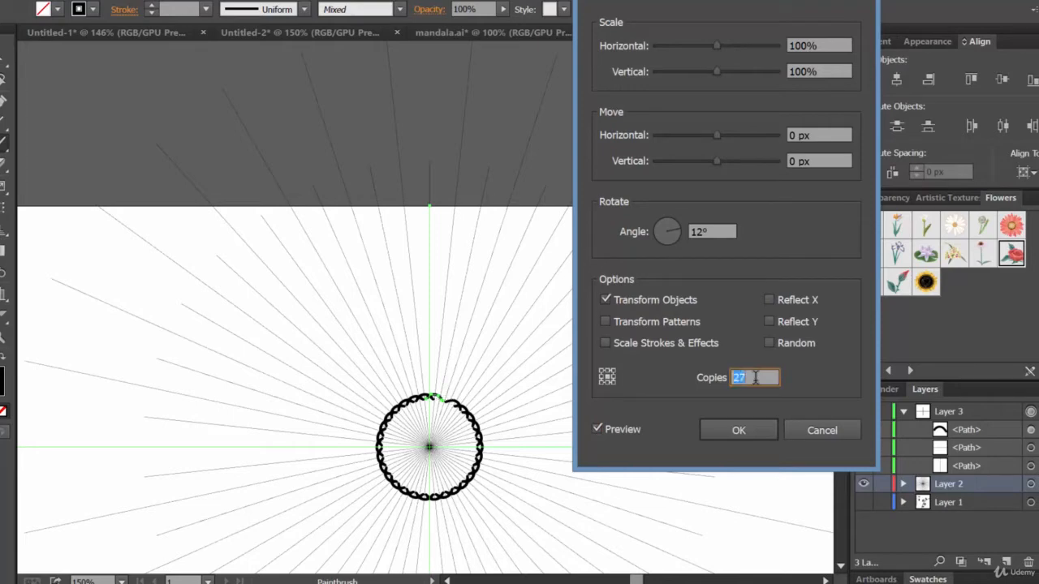
{"action": "key", "text": "Up"}
{"action": "left_click", "coordinate": [740, 430]}
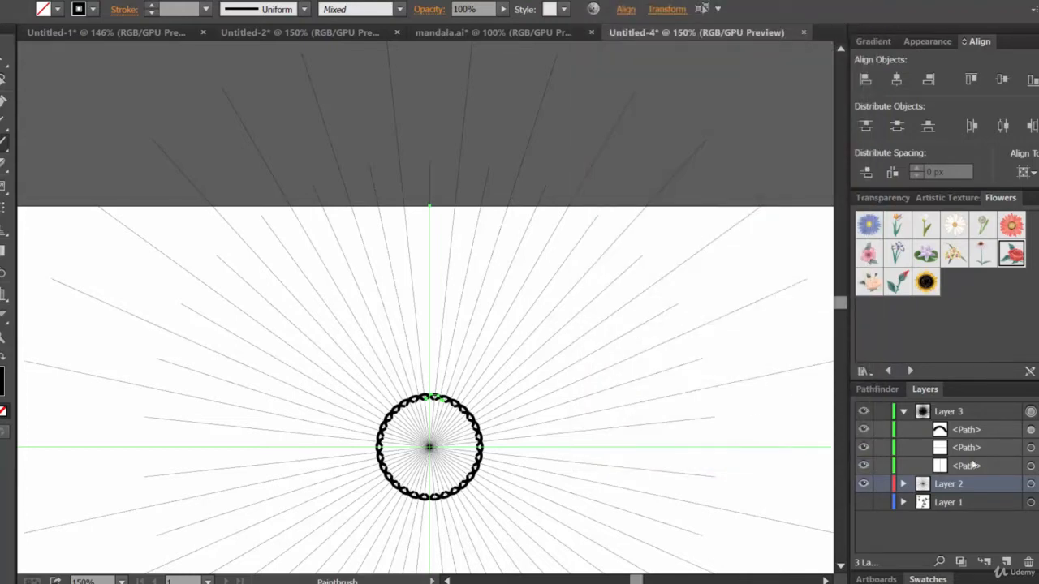
- Draw a rectangle on Layer 3 from the vertical guide's end at the artboard's upper edge down to the horizontal guide
{"action": "left_click", "coordinate": [991, 410]}
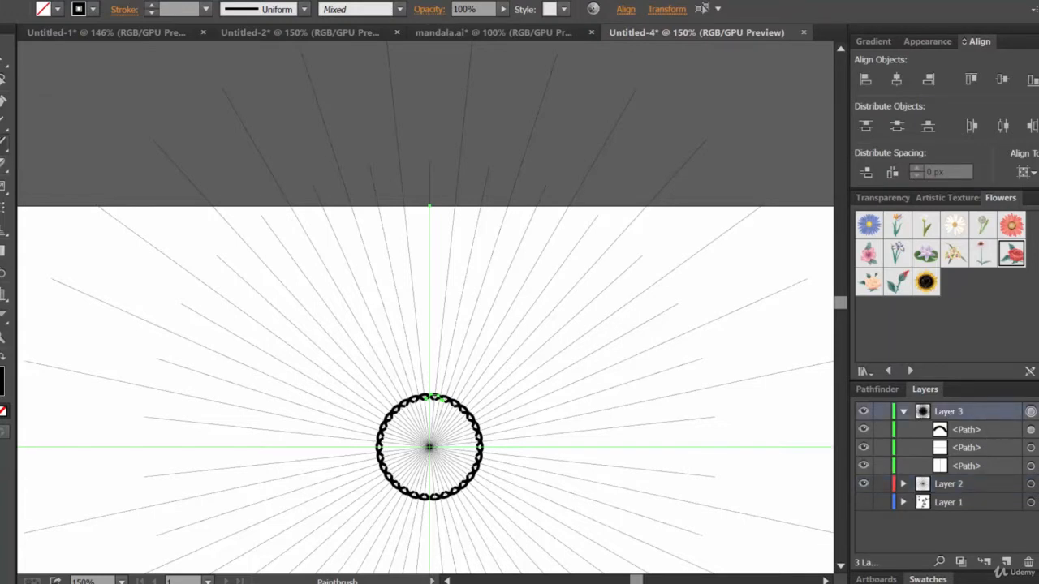
{"action": "key", "text": "m"}
{"action": "left_click_drag", "start_coordinate": [430, 207], "coordinate": [467, 313]}
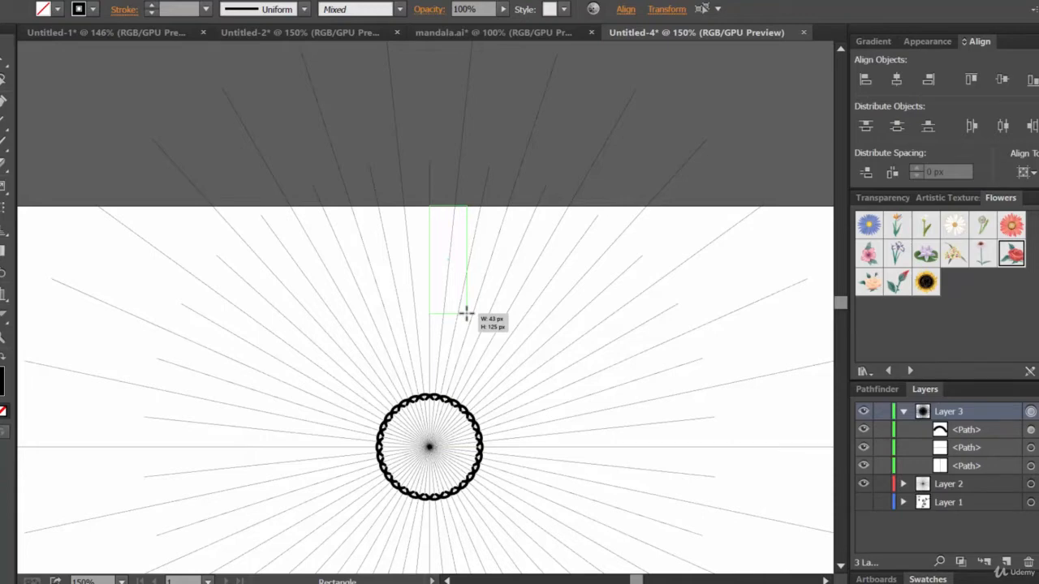
{"action": "left_click_drag", "start_coordinate": [467, 314], "coordinate": [467, 438]}
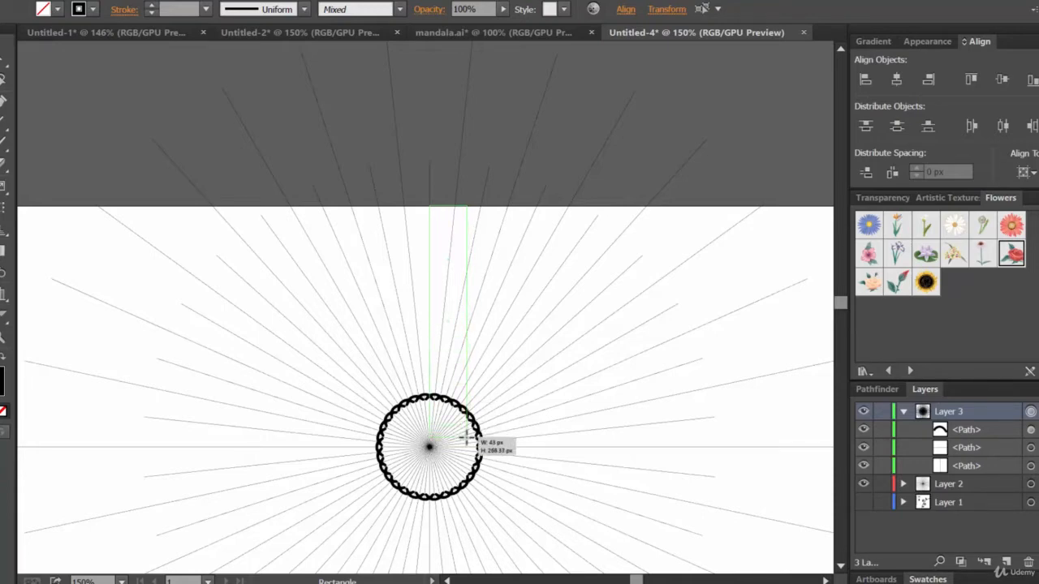
{"action": "left_click_drag", "start_coordinate": [467, 438], "coordinate": [803, 448]}
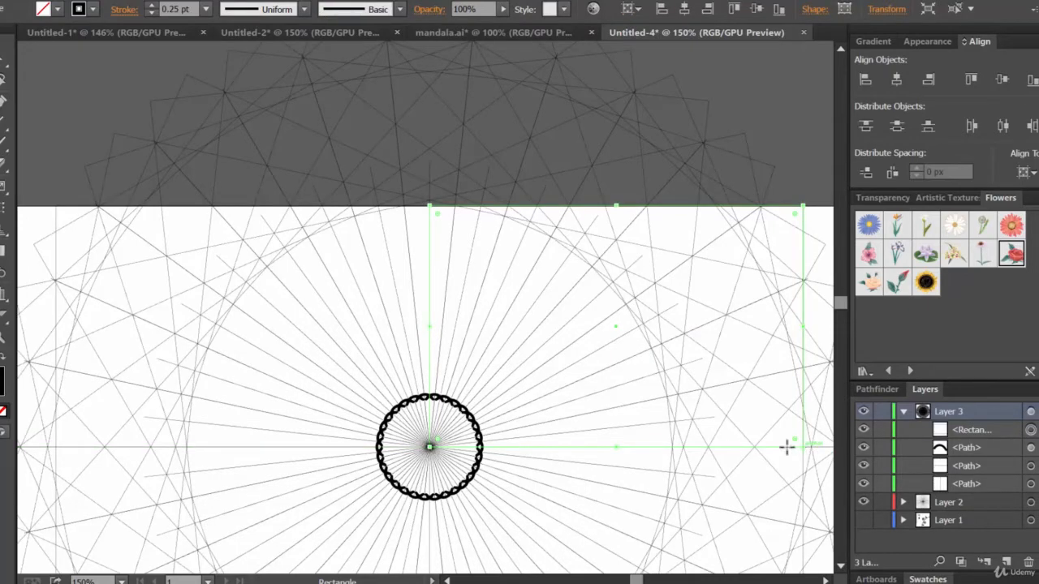
- Remove the rectangle's lower outer anchor and move its upper outer anchor inward to form a narrow wedge beside the vertical guide
{"action": "key", "text": "minus"}
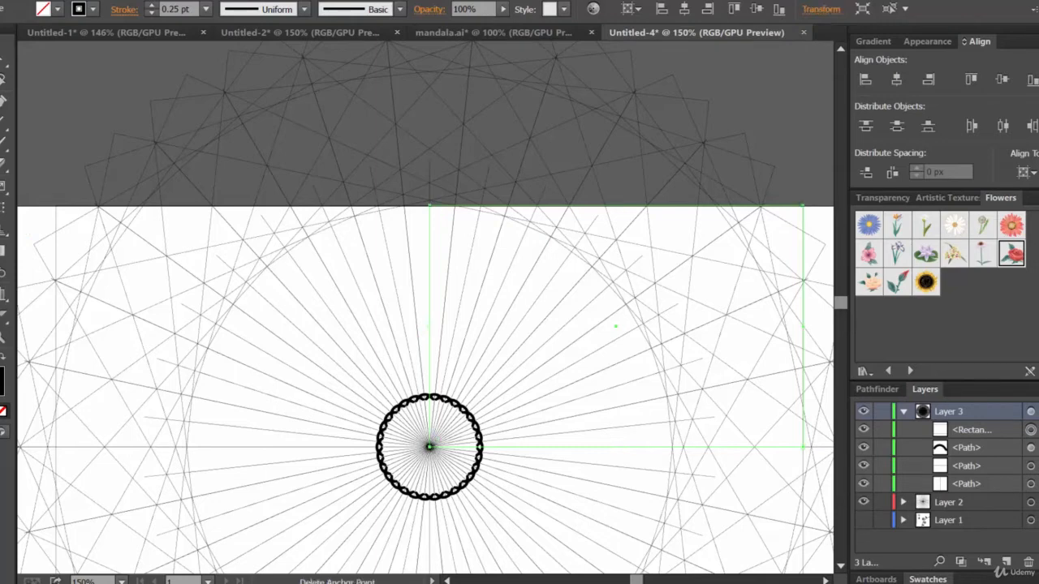
{"action": "left_click", "coordinate": [803, 447]}
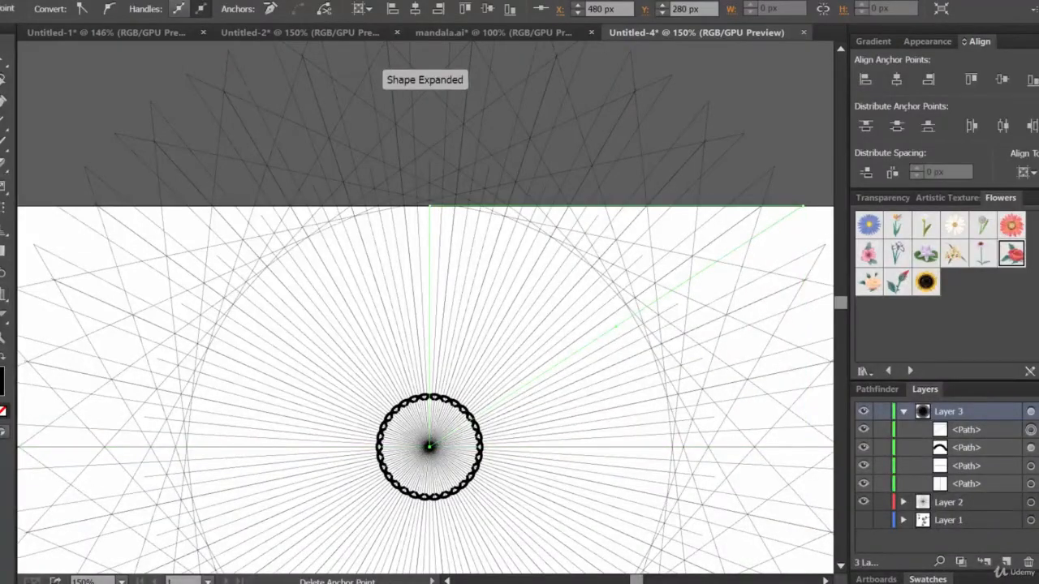
{"action": "left_click", "coordinate": [4, 65]}
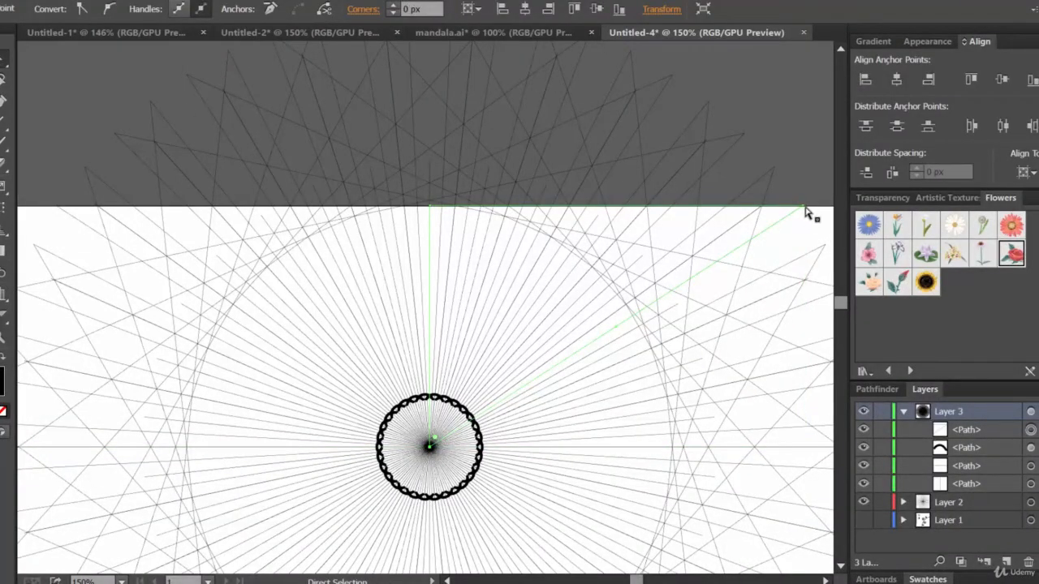
{"action": "left_click_drag", "start_coordinate": [804, 210], "coordinate": [467, 211]}
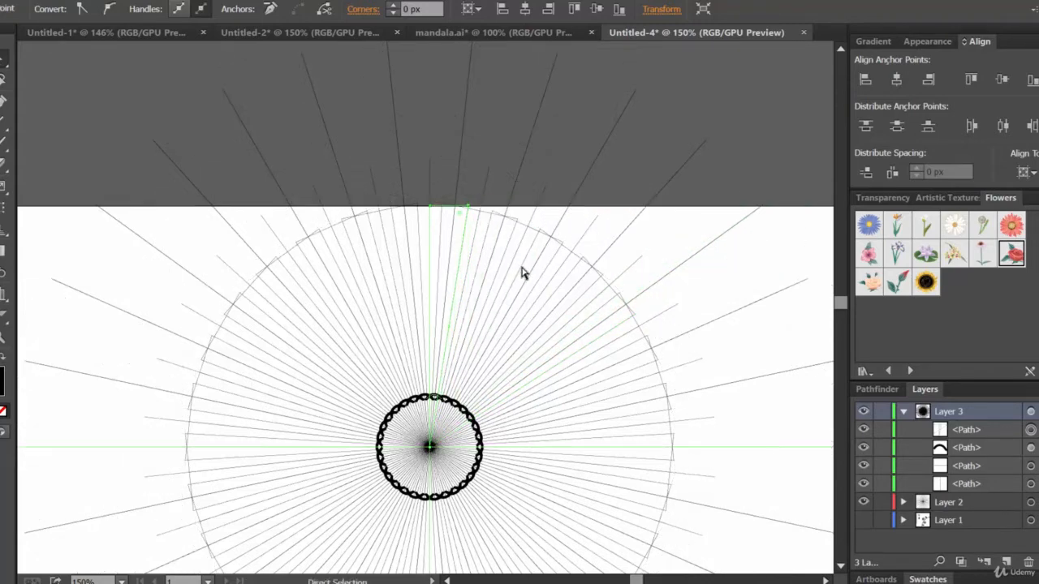
- Move the wedge's upper outer anchor along the artboard edge onto the nearest dark rotated guide line
{"action": "key", "text": "ctrl+equal"}
{"action": "key", "text": "ctrl+equal"}
{"action": "key", "text": "ctrl+equal"}
{"action": "key", "text": "ctrl+equal"}
{"action": "key", "text": "ctrl+equal"}
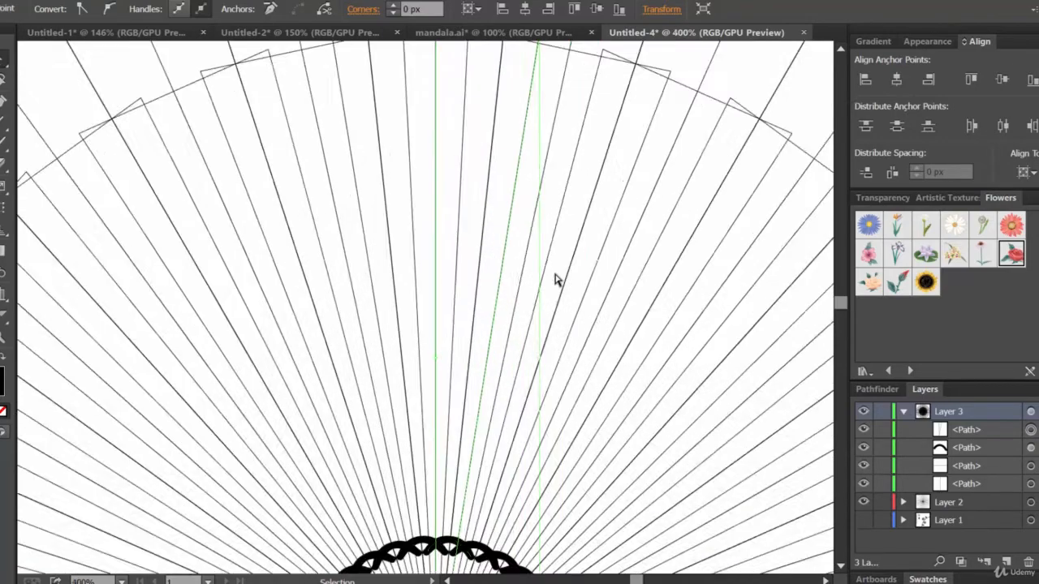
{"action": "key", "text": "space"}
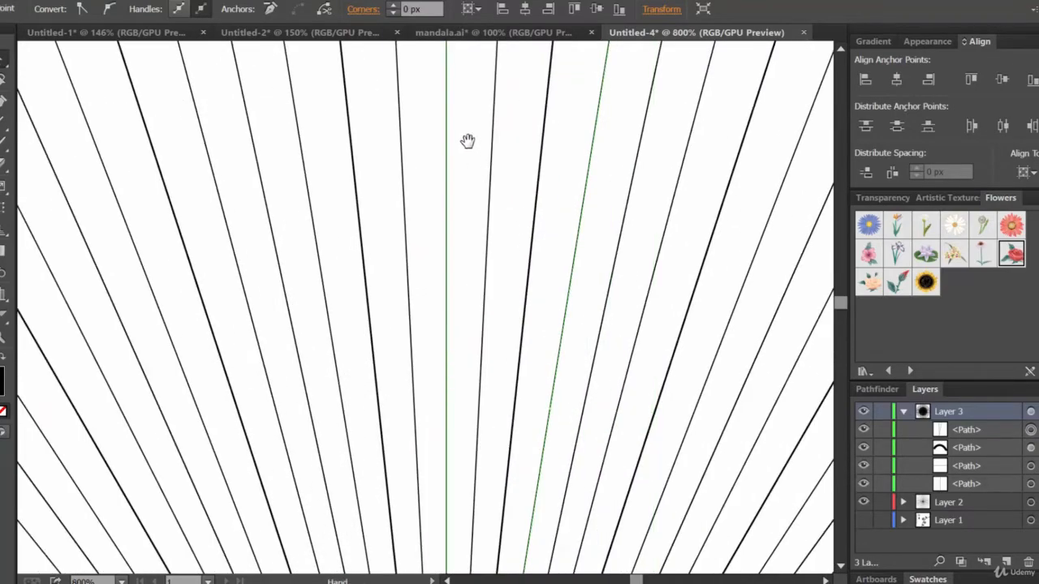
{"action": "left_click_drag", "start_coordinate": [465, 141], "coordinate": [393, 344]}
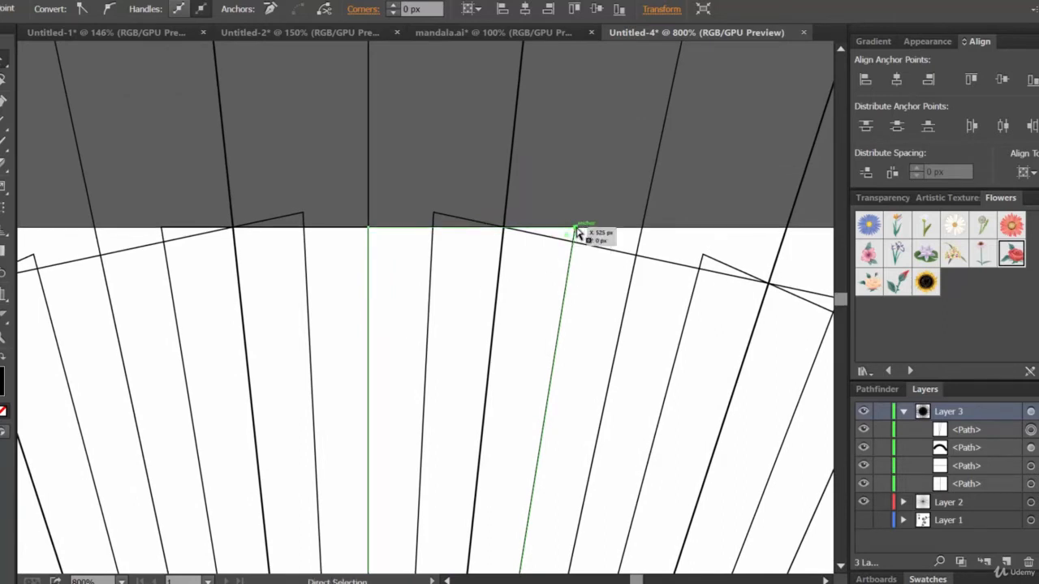
{"action": "left_click_drag", "start_coordinate": [575, 229], "coordinate": [504, 231]}
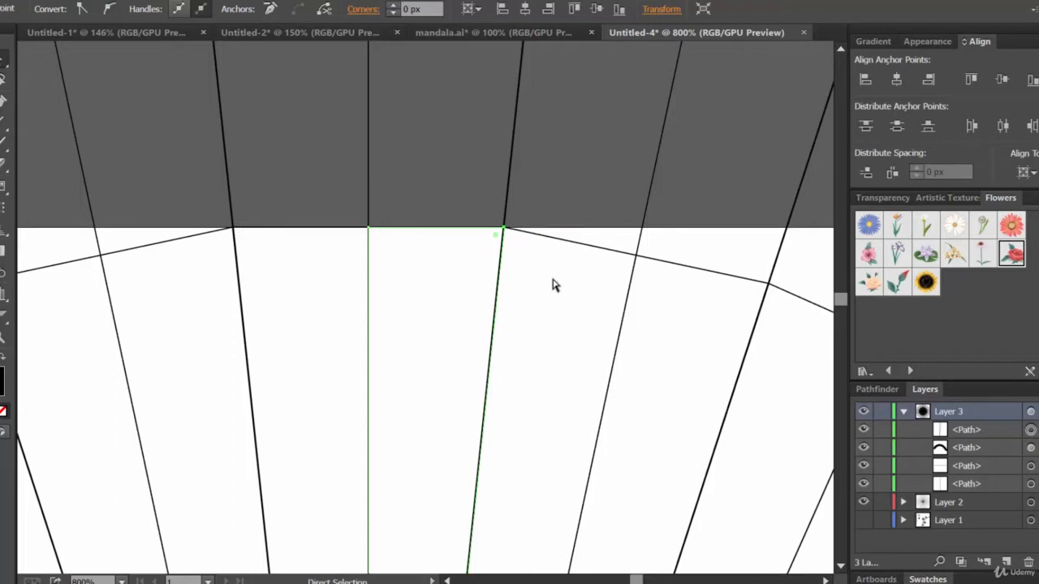
- Paint a short test stroke inside the wedge above the ring and undo it
{"action": "key", "text": "ctrl+minus"}
{"action": "key", "text": "ctrl+minus"}
{"action": "key", "text": "ctrl+minus"}
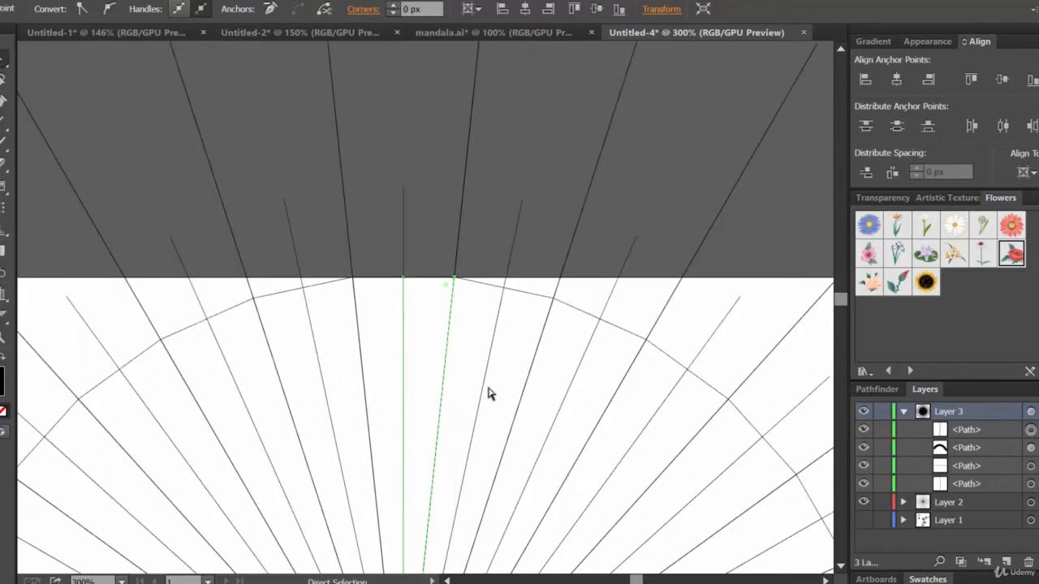
{"action": "left_click_drag", "start_coordinate": [503, 498], "coordinate": [501, 313]}
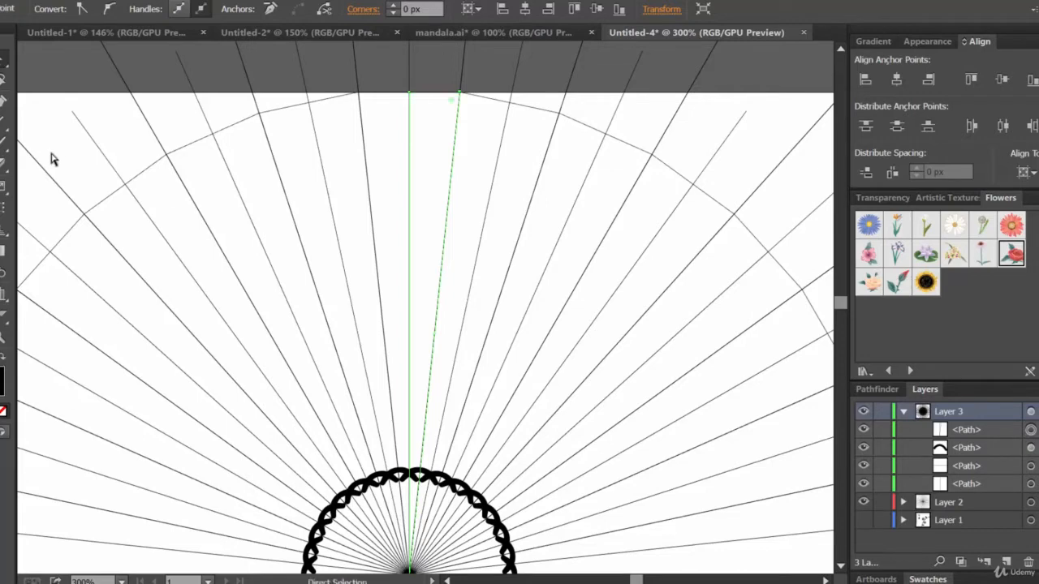
{"action": "left_click", "coordinate": [2, 145]}
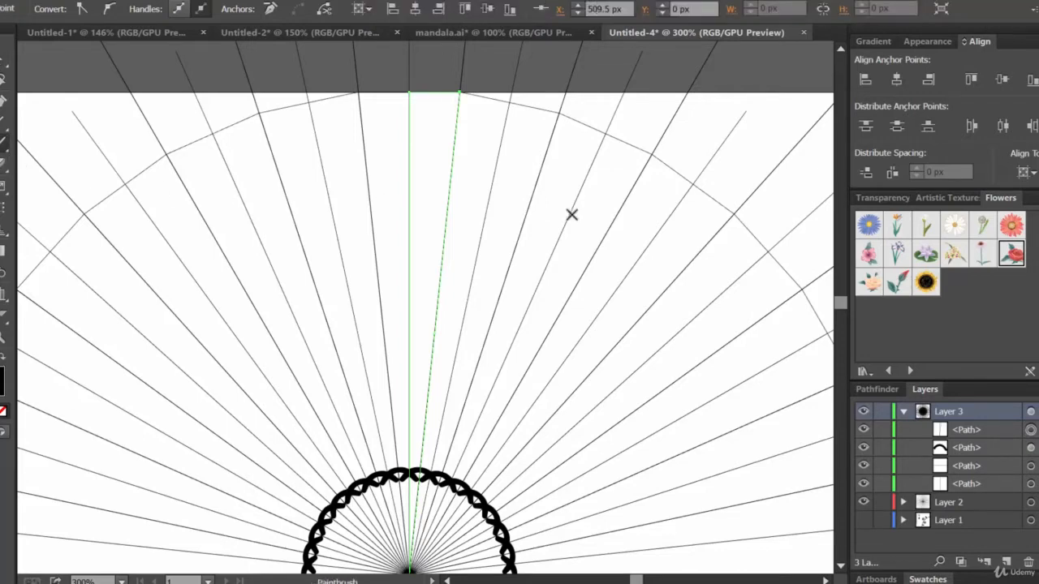
{"action": "left_click_drag", "start_coordinate": [422, 217], "coordinate": [428, 237]}
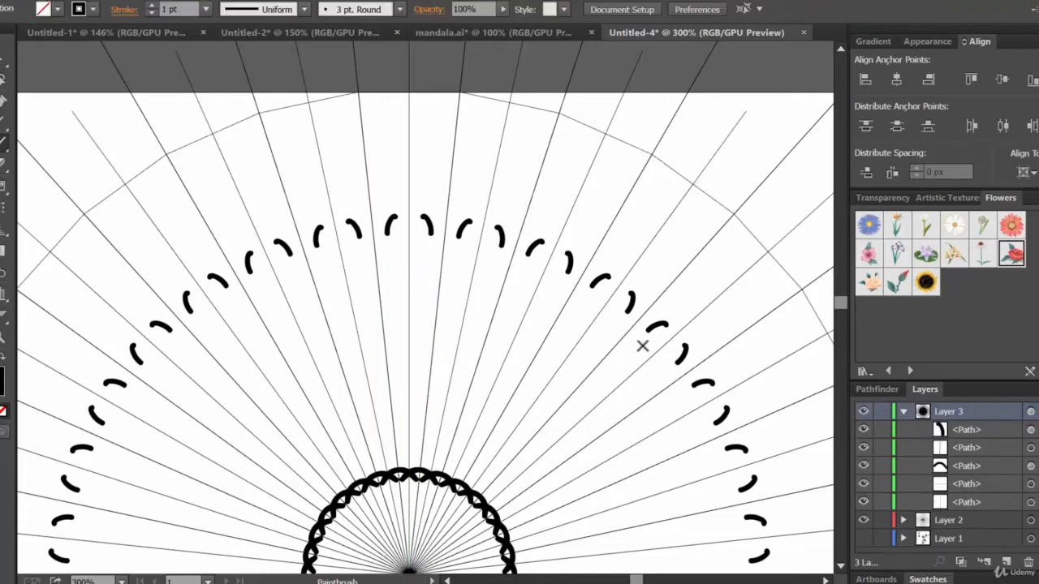
{"action": "key", "text": "a"}
{"action": "key", "text": "ctrl+z"}
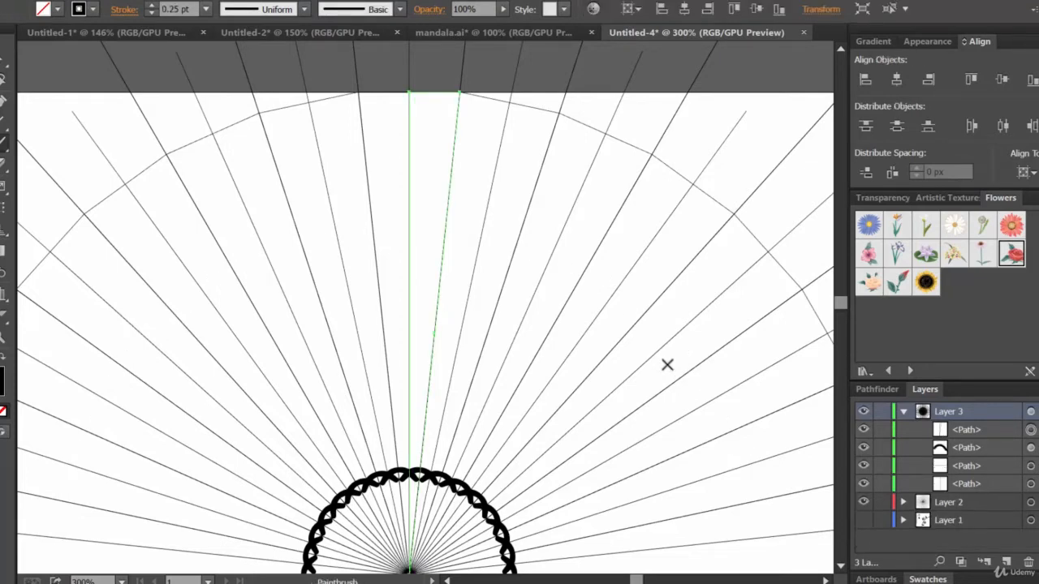
- Select the wedge path and the arc path in Layer 3 and make a clipping mask from them
{"action": "left_click", "coordinate": [988, 434]}
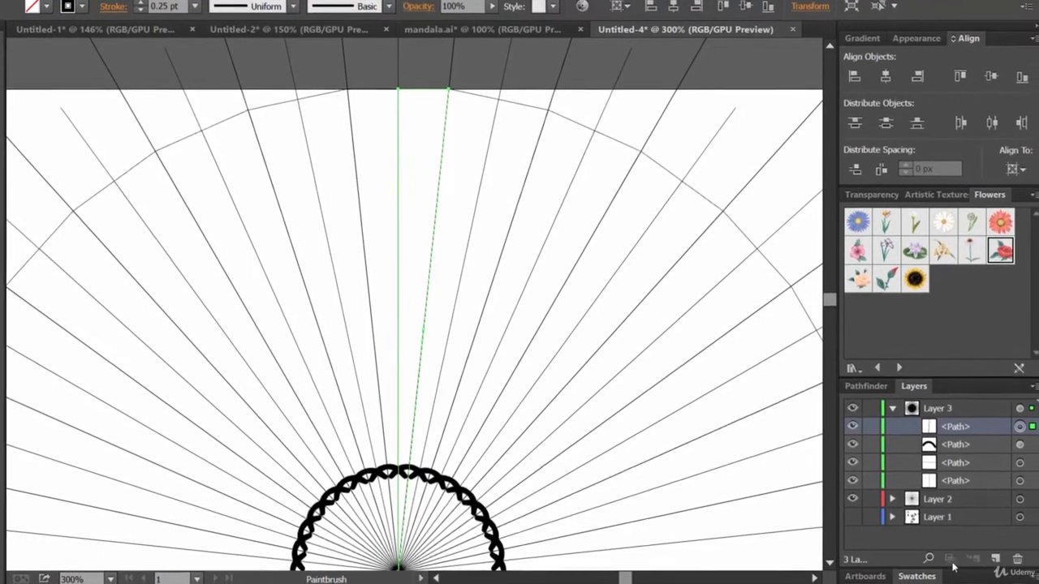
{"action": "left_click", "coordinate": [1012, 442], "text": "shift"}
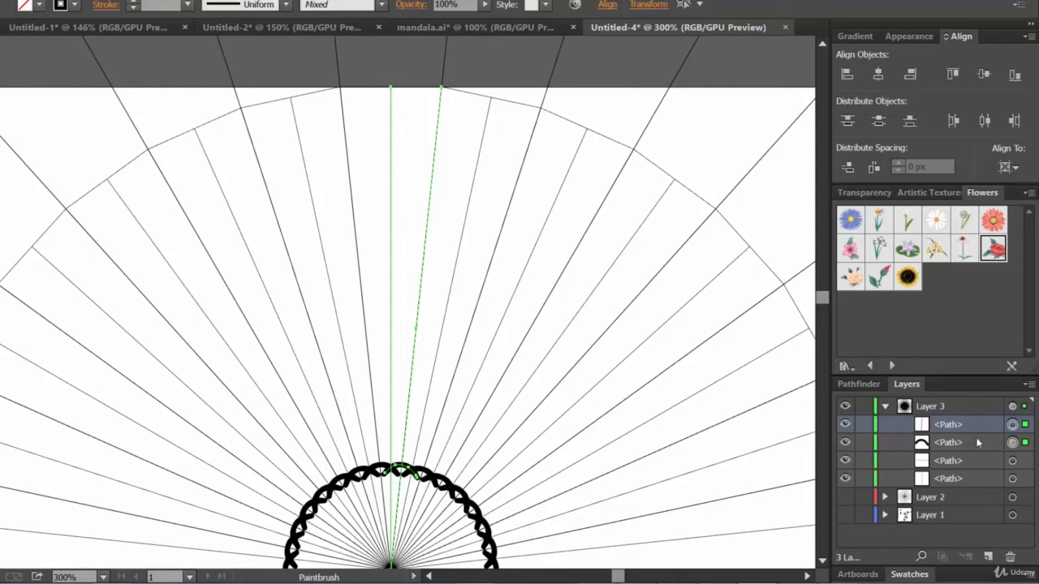
{"action": "left_click", "coordinate": [48, 0]}
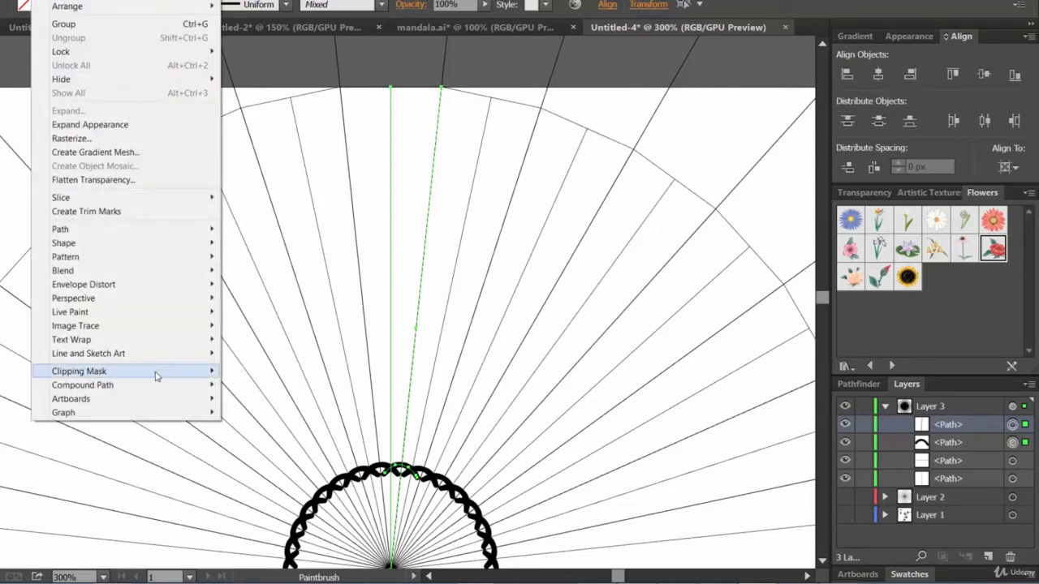
{"action": "mouse_move", "coordinate": [159, 373]}
{"action": "left_click", "coordinate": [269, 373]}
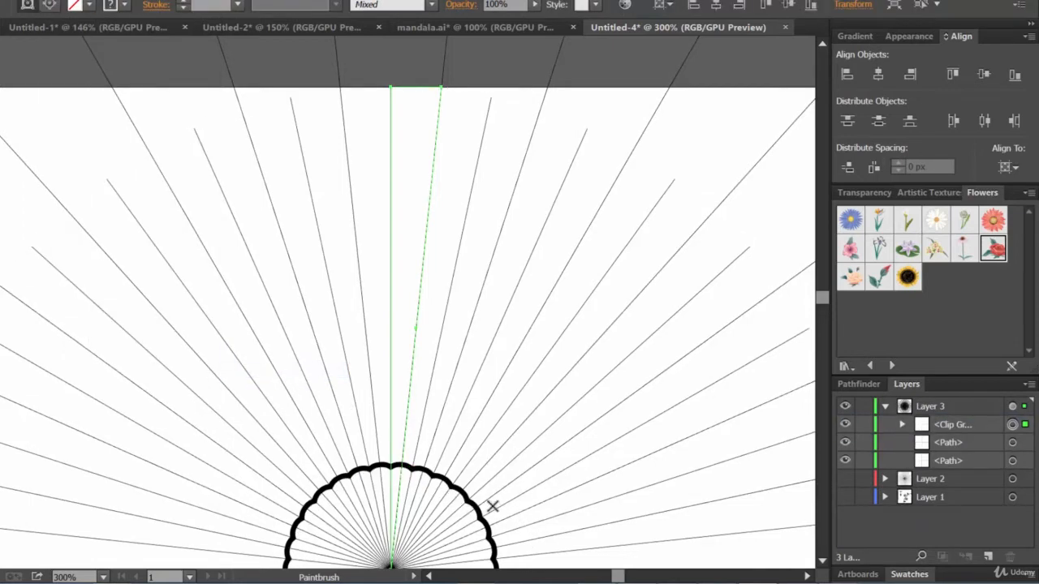
- Hide the horizontal and vertical guide paths in Layer 3
{"action": "key", "text": "space"}
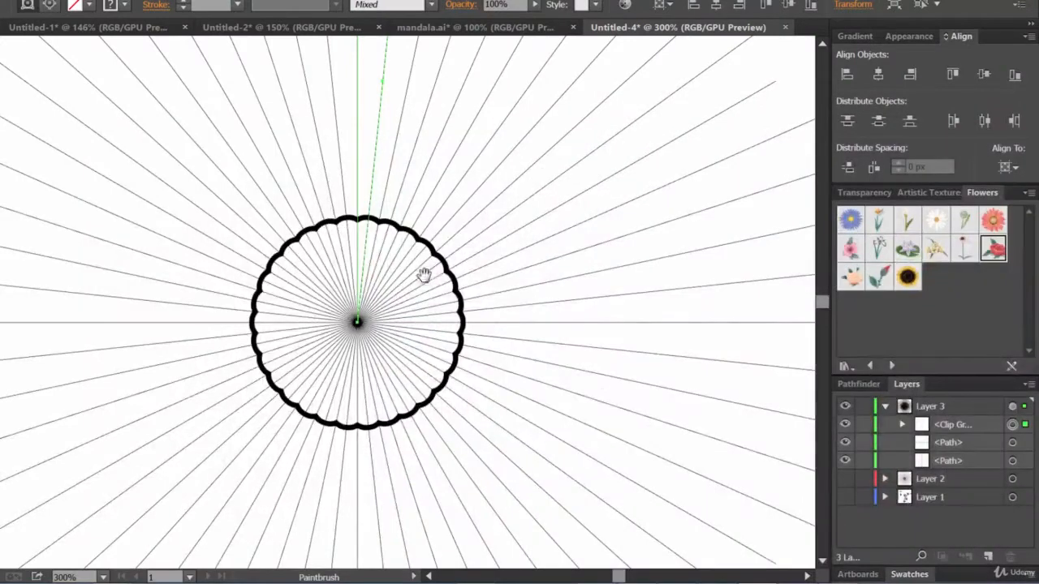
{"action": "left_click", "coordinate": [845, 443]}
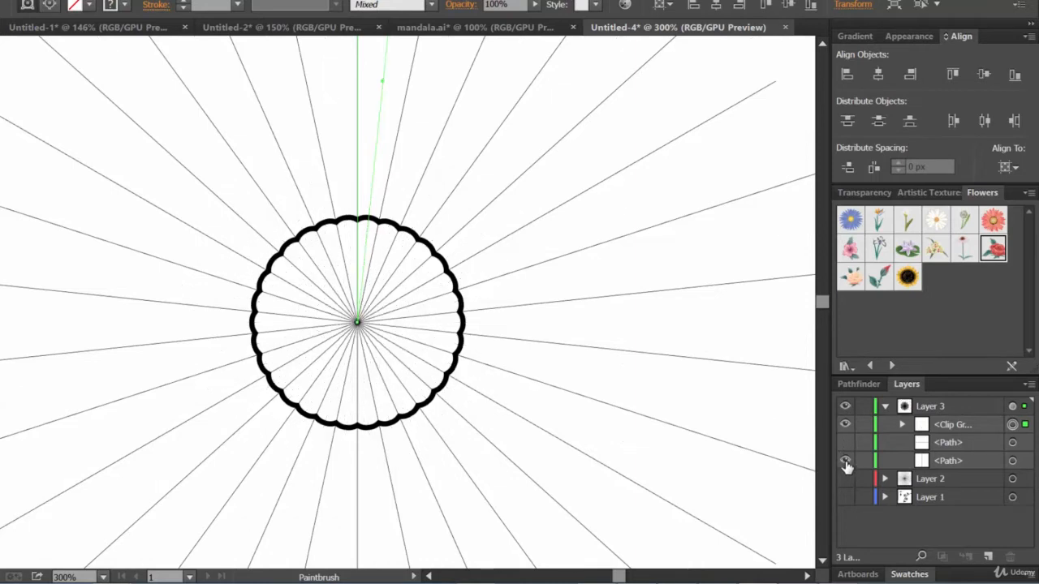
{"action": "left_click", "coordinate": [845, 461]}
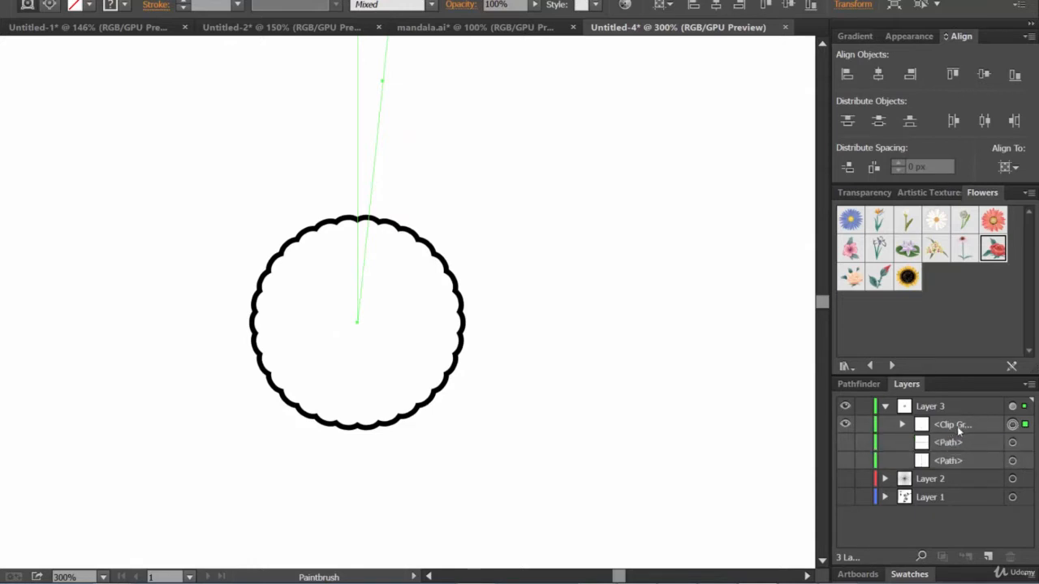
- Paint a small teardrop loop just outside the scalloped ring, show the horizontal guide path again, and paint a dash on a guide line
{"action": "key", "text": "ctrl+equal"}
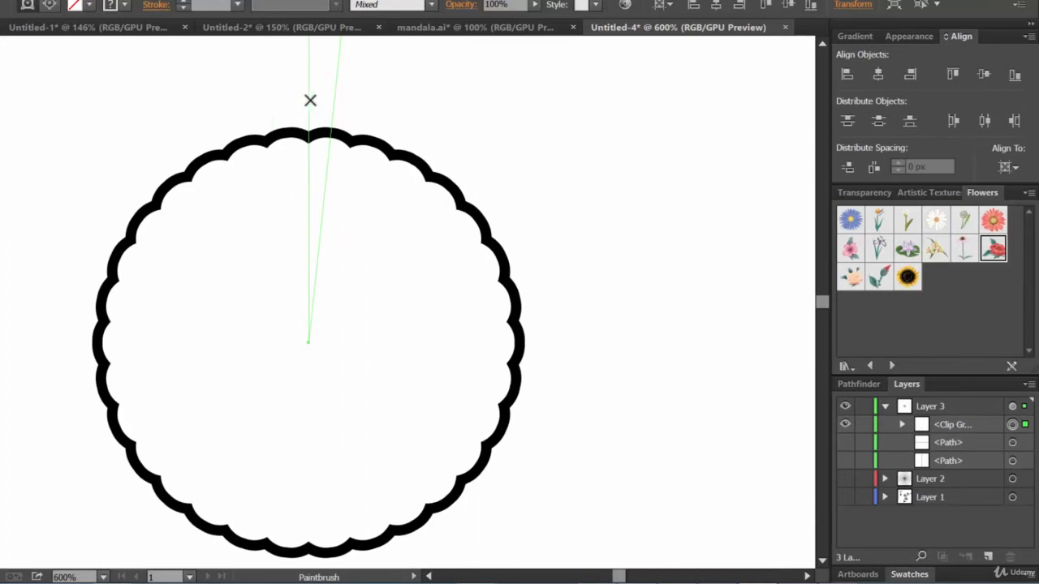
{"action": "left_click_drag", "start_coordinate": [306, 98], "coordinate": [311, 117]}
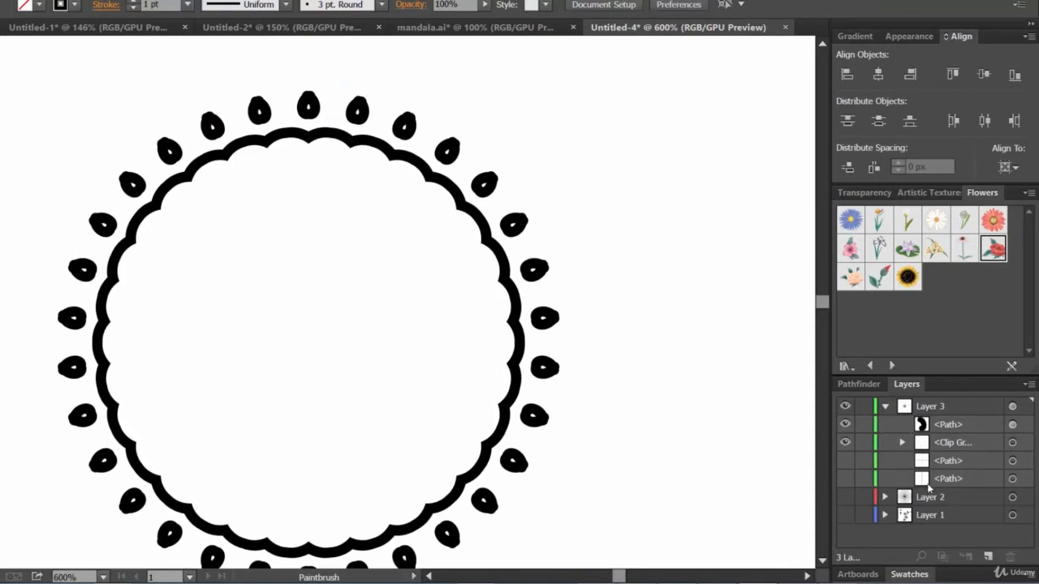
{"action": "left_click", "coordinate": [845, 460]}
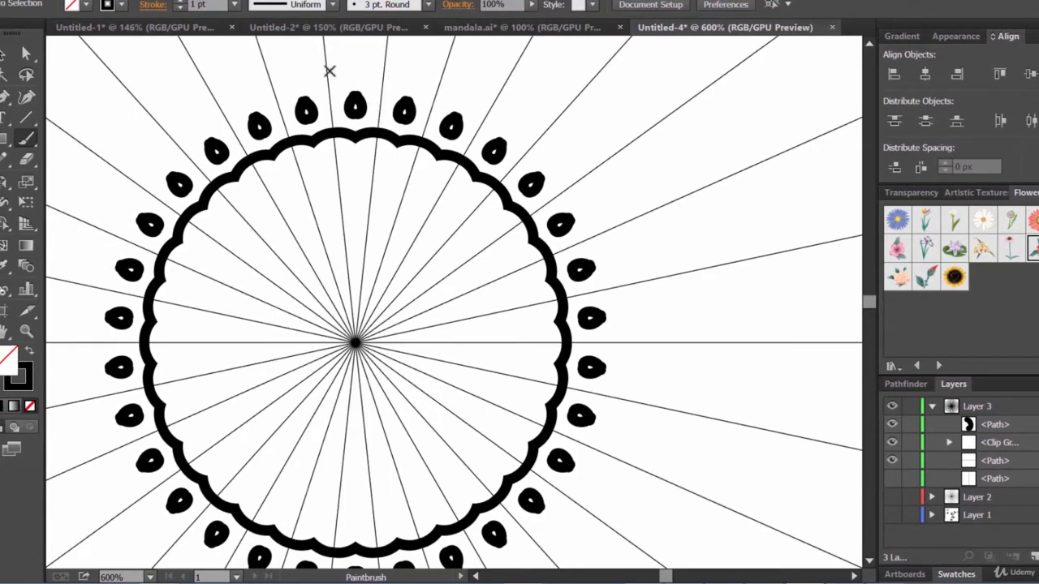
{"action": "left_click_drag", "start_coordinate": [327, 65], "coordinate": [327, 84]}
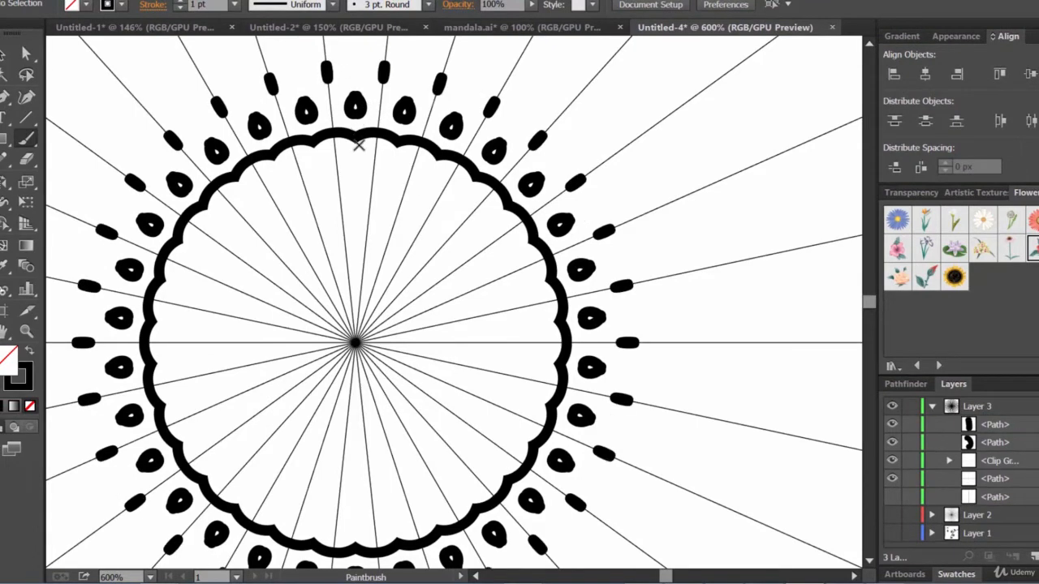
- Paint more repeating motifs around the scalloped ring: small arcs, a filled dot and a wavy band inside, and wavy strokes outside
{"action": "mouse_move", "coordinate": [351, 164]}
{"action": "left_mouse_down"}
{"action": "mouse_move", "coordinate": [370, 163]}
{"action": "mouse_move", "coordinate": [350, 188]}
{"action": "mouse_move", "coordinate": [358, 194]}
{"action": "left_mouse_up"}
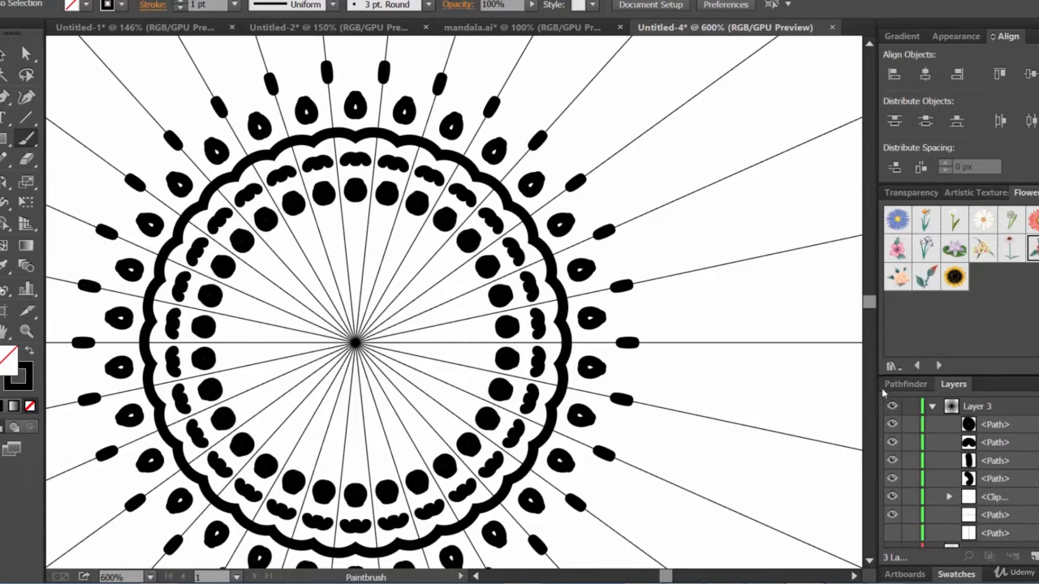
{"action": "left_click_drag", "start_coordinate": [390, 47], "coordinate": [397, 51]}
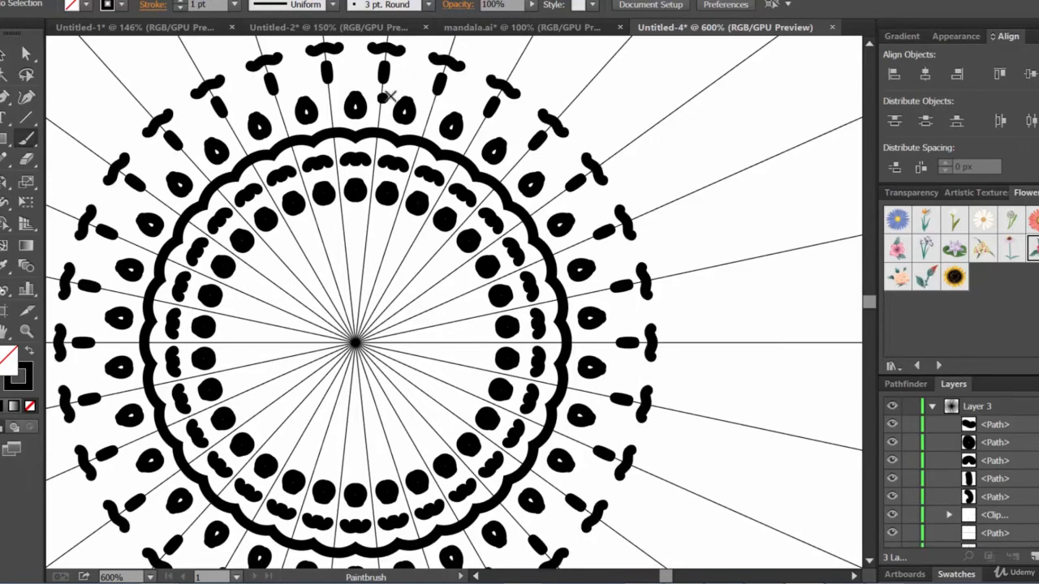
{"action": "left_click_drag", "start_coordinate": [390, 95], "coordinate": [394, 99]}
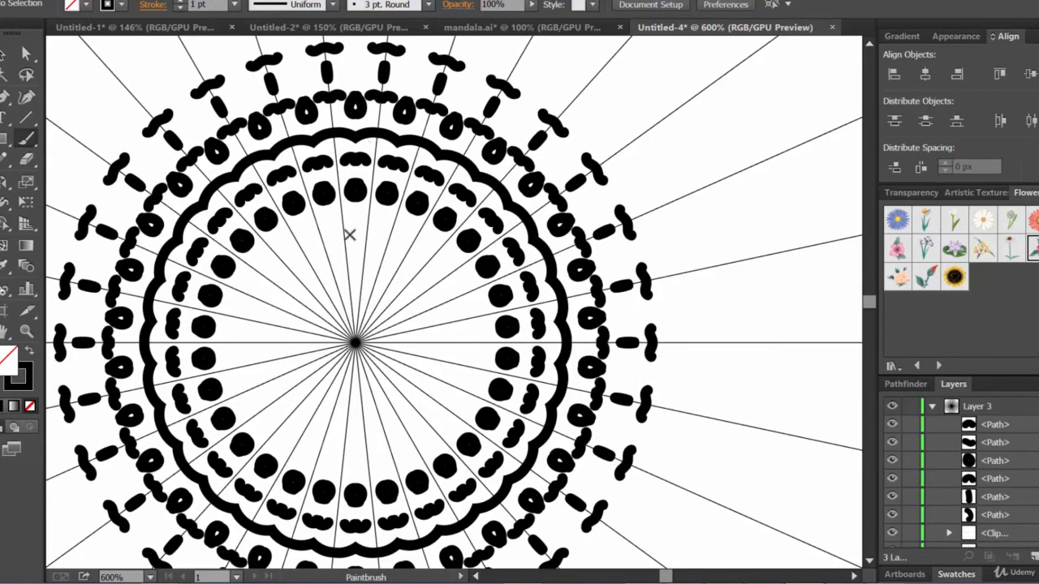
{"action": "mouse_move", "coordinate": [349, 234]}
{"action": "left_mouse_down"}
{"action": "mouse_move", "coordinate": [343, 225]}
{"action": "mouse_move", "coordinate": [354, 220]}
{"action": "left_mouse_up"}
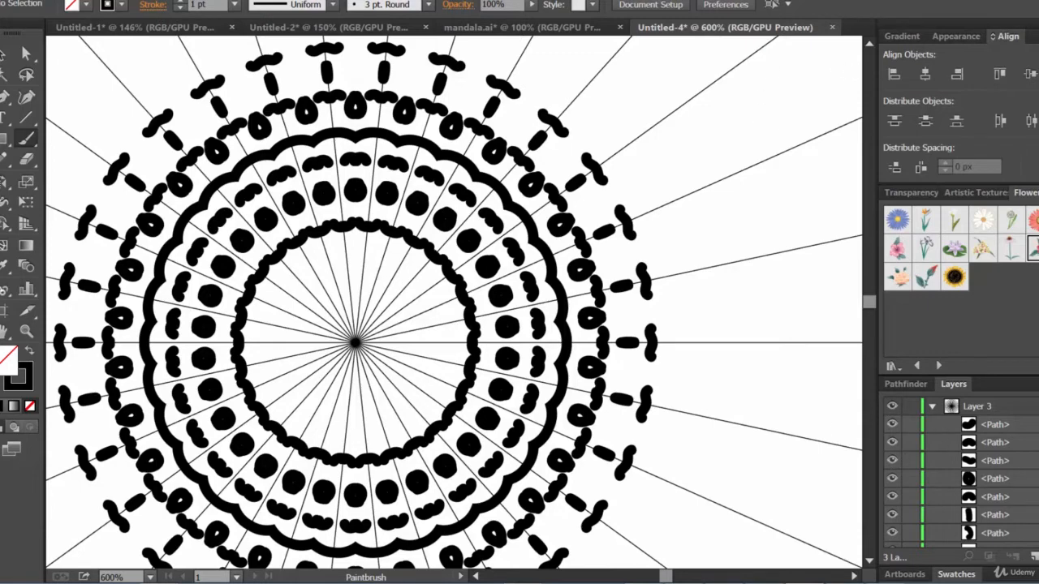
- Choose the tapered art brush from the brush collection and paint two fine strokes inside the inner wavy ring
{"action": "left_click", "coordinate": [354, 0]}
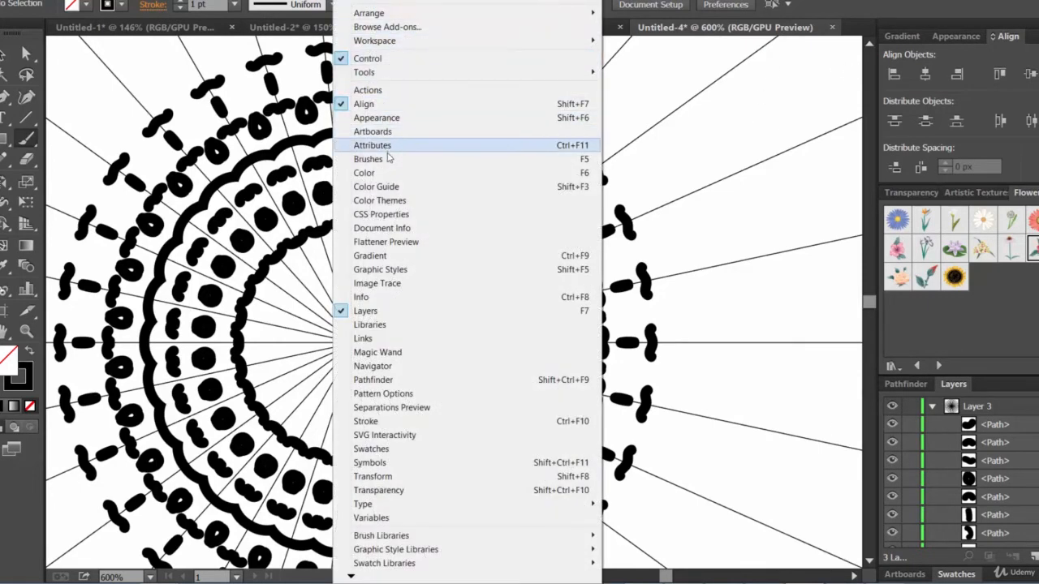
{"action": "left_click", "coordinate": [383, 159]}
{"action": "left_click", "coordinate": [733, 225]}
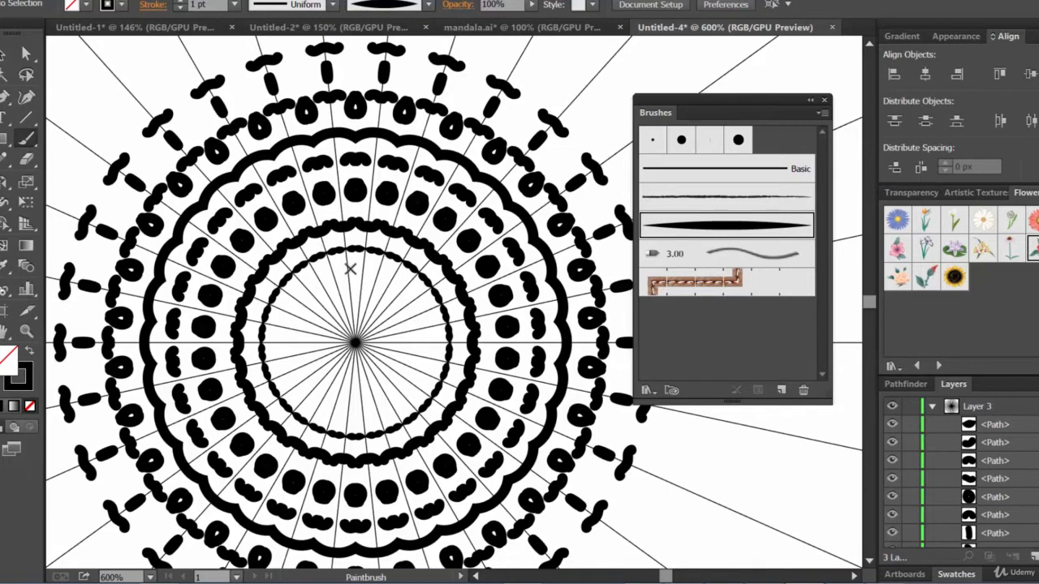
{"action": "left_click", "coordinate": [355, 269]}
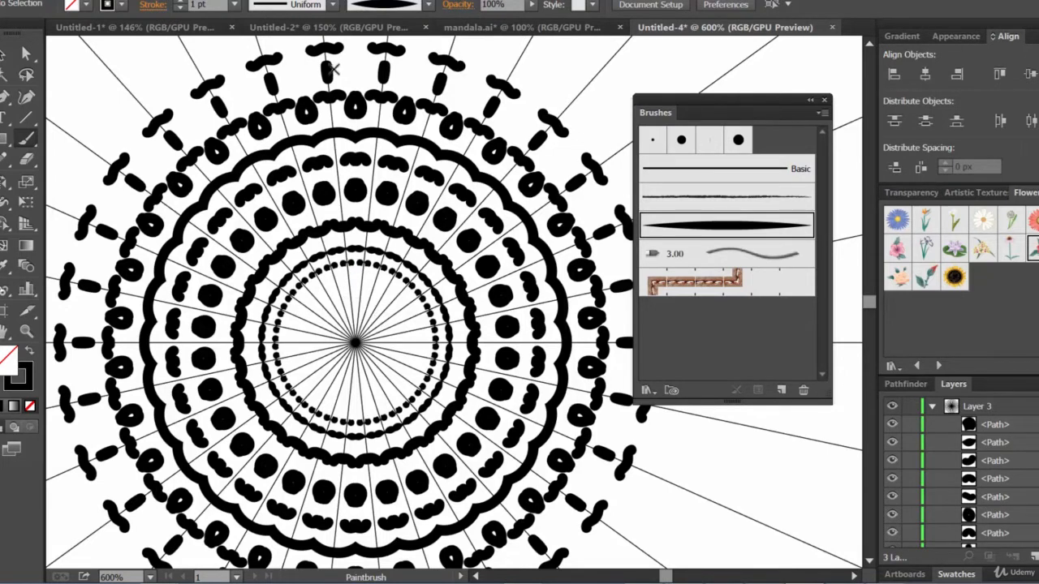
- Paint small arcs linking the outer dashes and a crescent beyond the outer wavy strokes, and undo the crescent
{"action": "left_click_drag", "start_coordinate": [334, 70], "coordinate": [348, 73]}
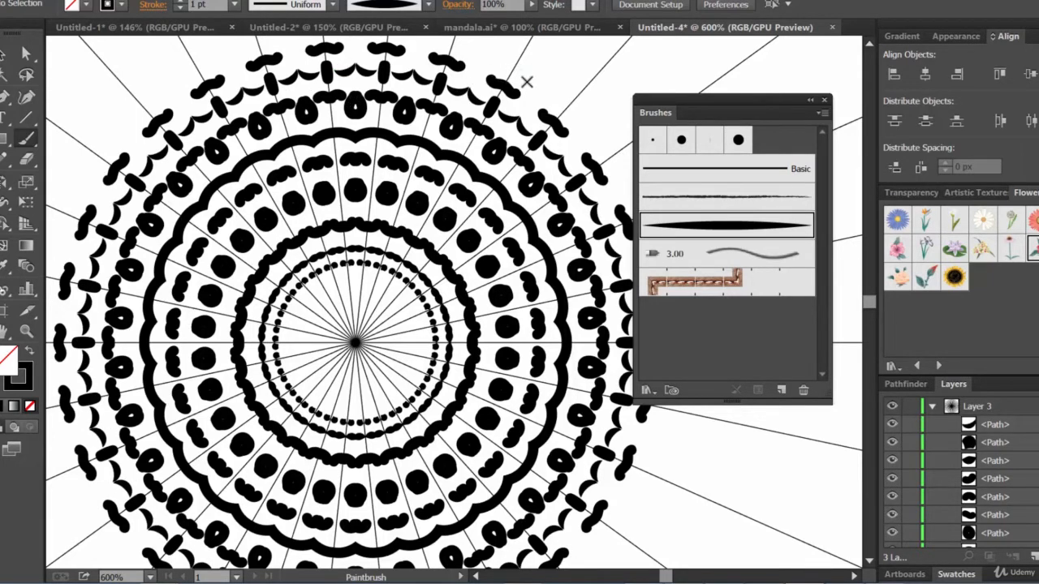
{"action": "left_click_drag", "start_coordinate": [516, 69], "coordinate": [527, 83]}
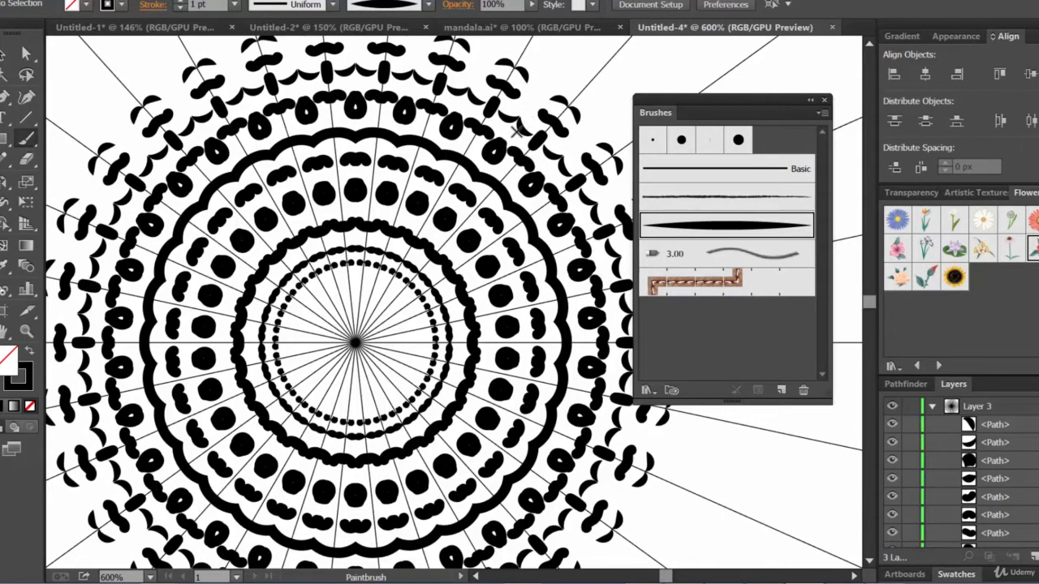
{"action": "key", "text": "a"}
{"action": "key", "text": "ctrl+z"}
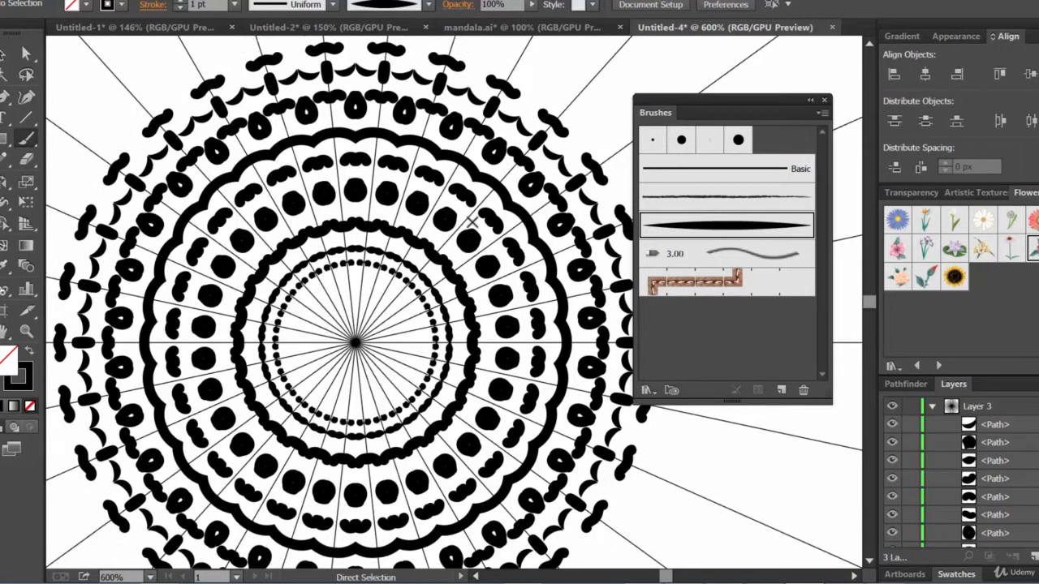
- Undo the painted motifs and the guide path's visibility back to the bare scalloped ring with the clip group selected
{"action": "key", "text": "ctrl+z"}
{"action": "key", "text": "ctrl+z"}
{"action": "key", "text": "ctrl+z"}
{"action": "key", "text": "ctrl+z"}
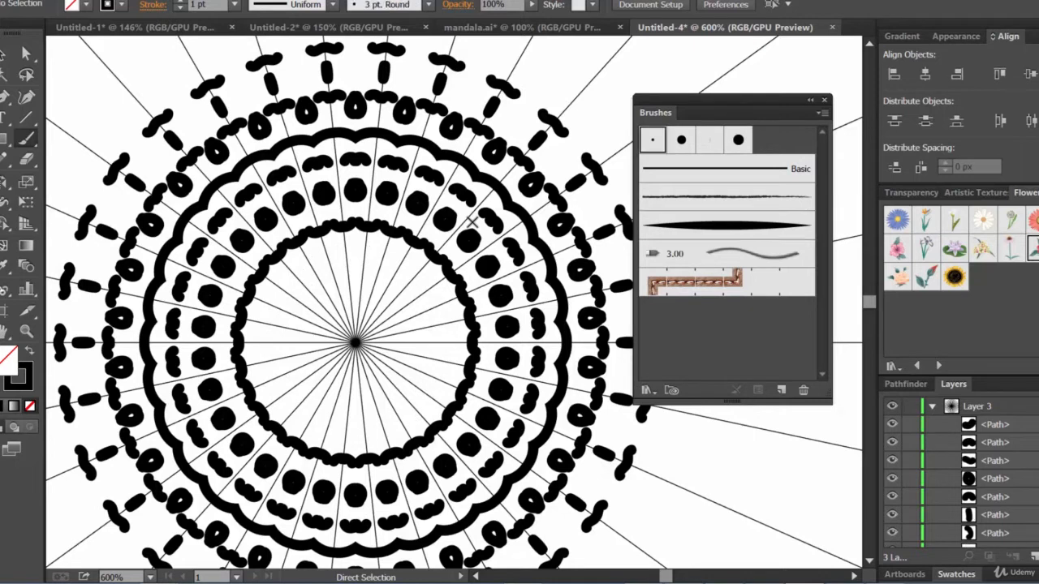
{"action": "key", "text": "ctrl+z"}
{"action": "key", "text": "ctrl+z"}
{"action": "key", "text": "ctrl+z"}
{"action": "key", "text": "ctrl+z"}
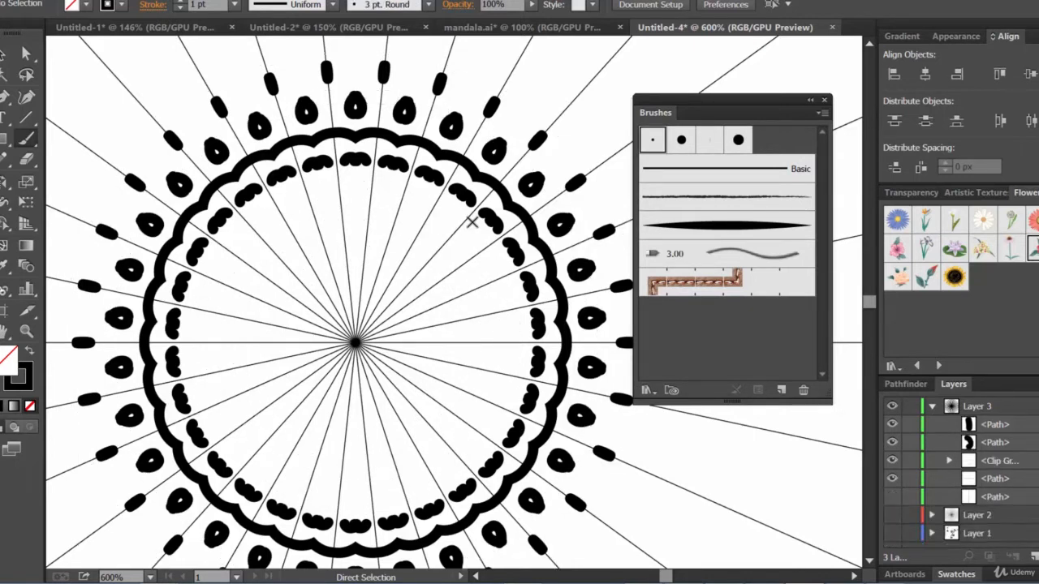
{"action": "key", "text": "ctrl+z"}
{"action": "key", "text": "ctrl+z"}
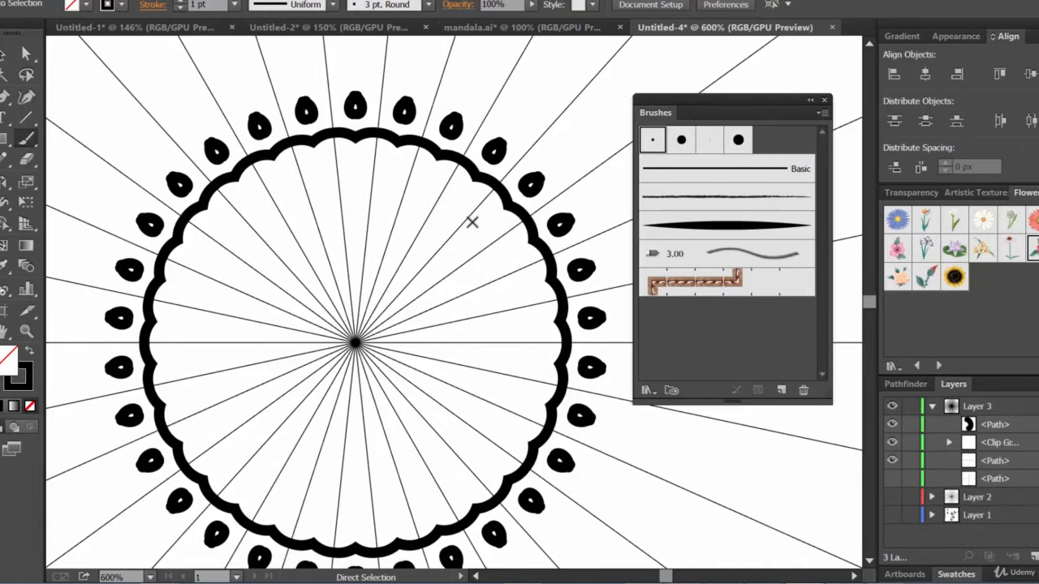
{"action": "key", "text": "ctrl+z"}
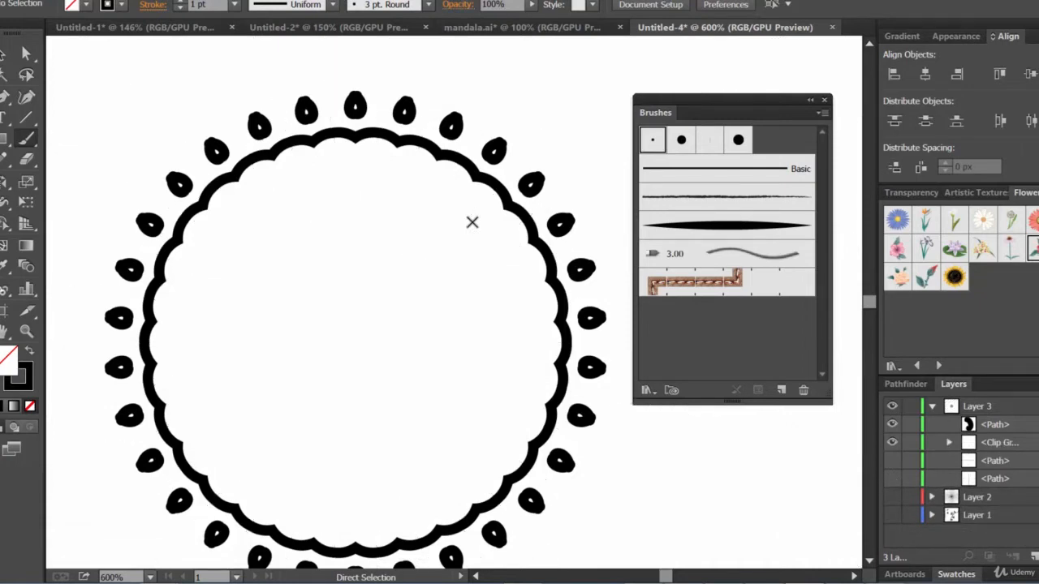
{"action": "key", "text": "ctrl+z"}
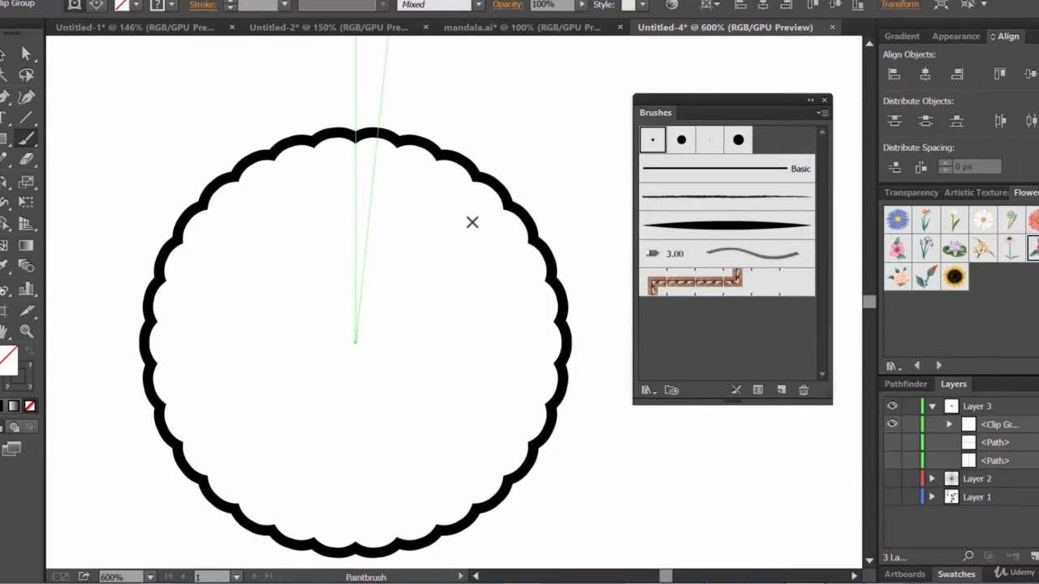
- Paint a short curved stroke across the wedge inside the scalloped ring to form a smaller wavy ring around the centre
{"action": "key", "text": "ctrl+minus"}
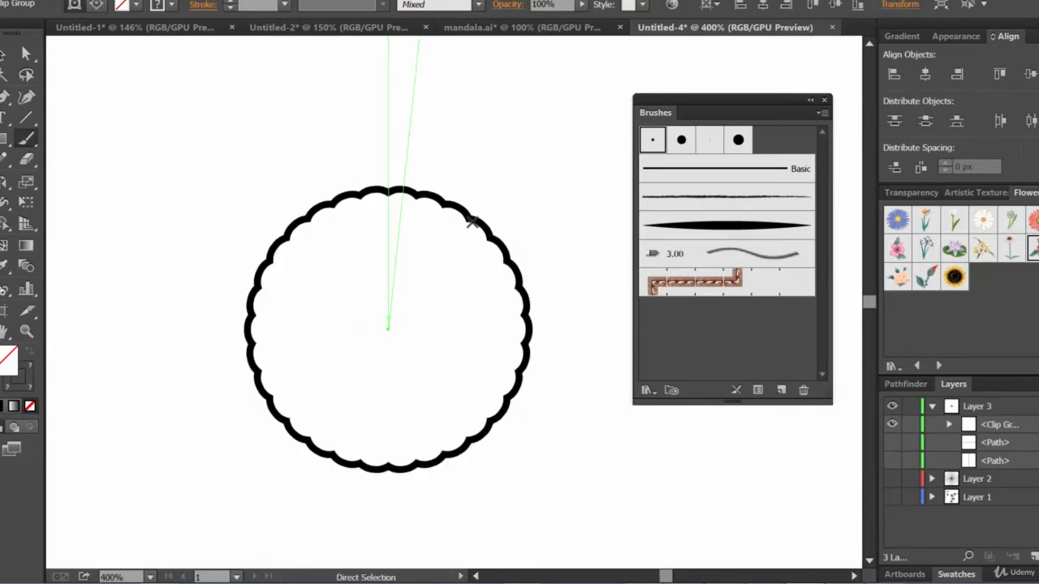
{"action": "key", "text": "ctrl+minus"}
{"action": "key", "text": "ctrl+minus"}
{"action": "key", "text": "ctrl+minus"}
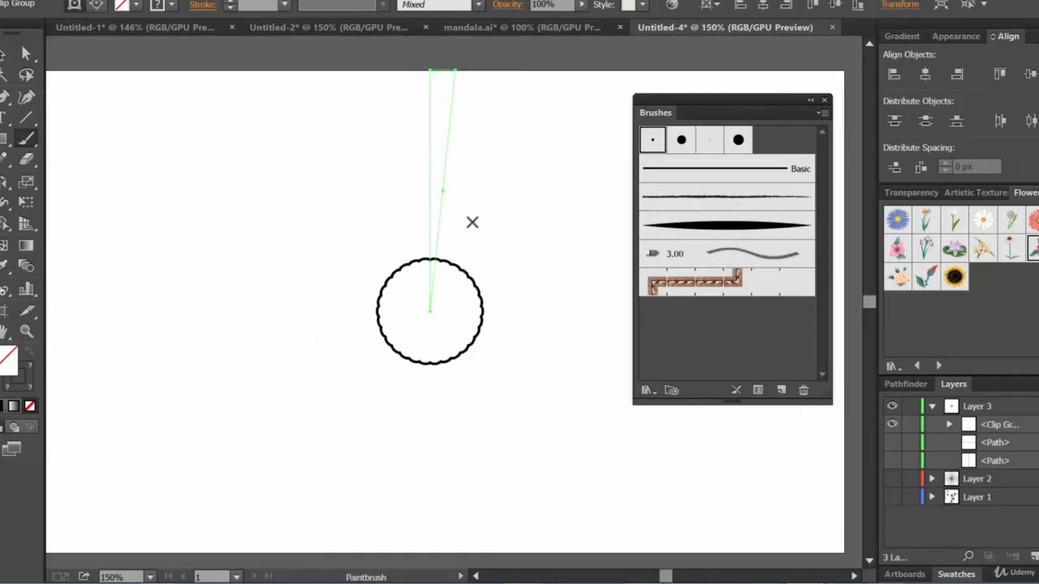
{"action": "key", "text": "ctrl+plus"}
{"action": "key", "text": "ctrl+plus"}
{"action": "key", "text": "ctrl+plus"}
{"action": "key", "text": "ctrl+plus"}
{"action": "key", "text": "ctrl+plus"}
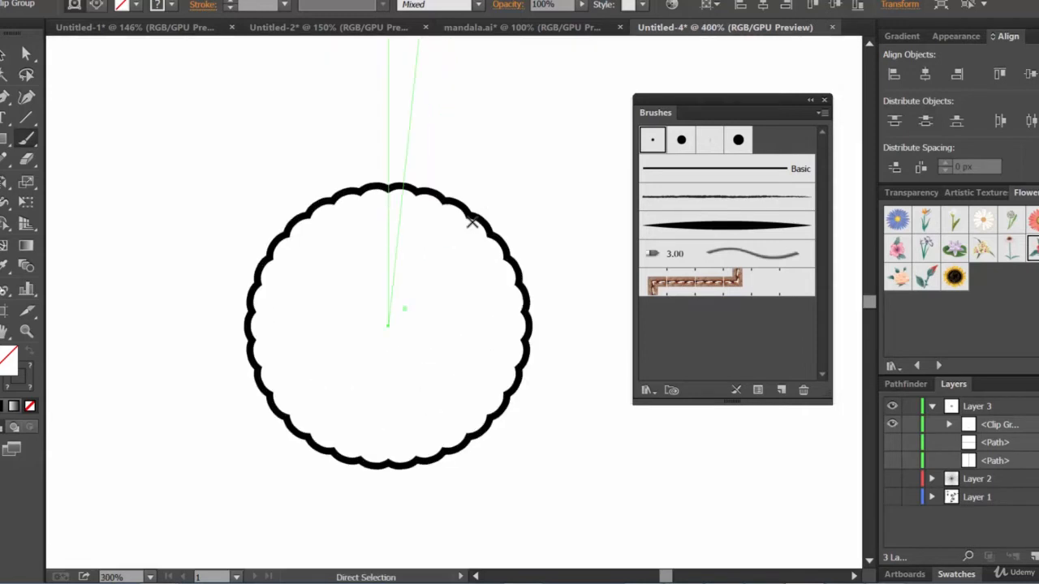
{"action": "key", "text": "ctrl+plus"}
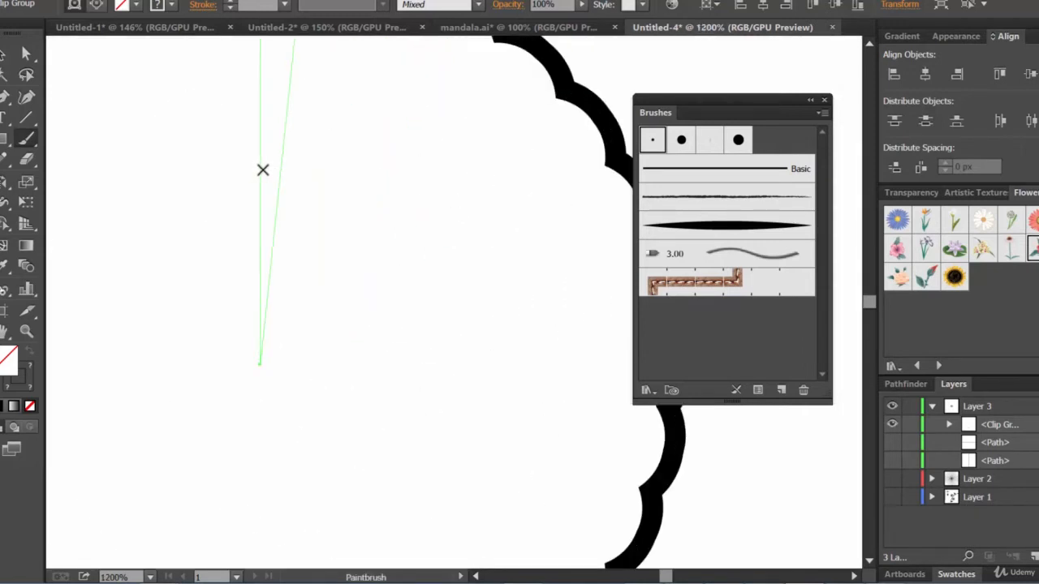
{"action": "left_click_drag", "start_coordinate": [260, 172], "coordinate": [276, 177]}
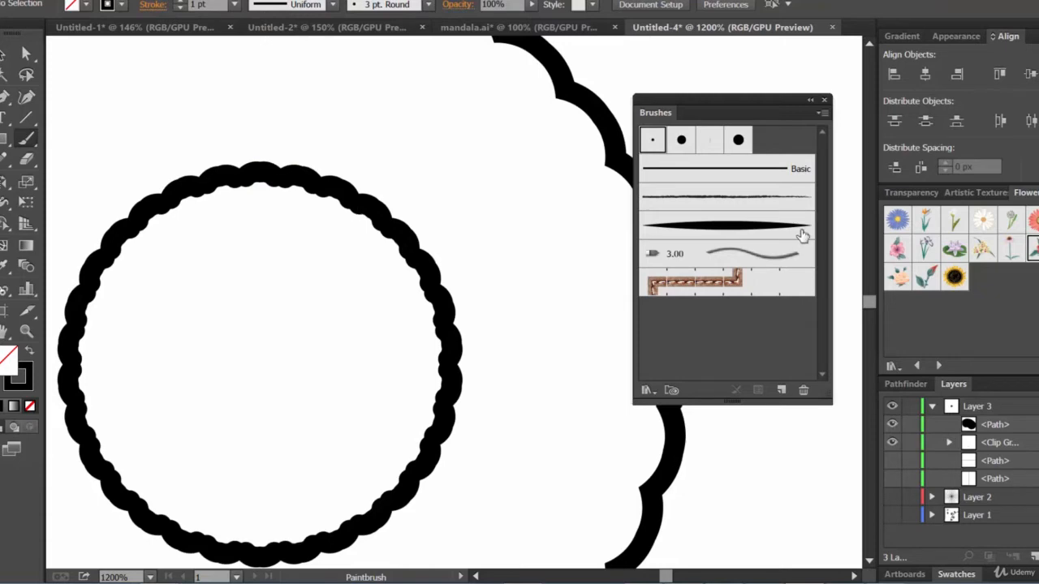
- Choose the tapered art brush and show the horizontal guide path in Layer 3 again
{"action": "left_click", "coordinate": [771, 227]}
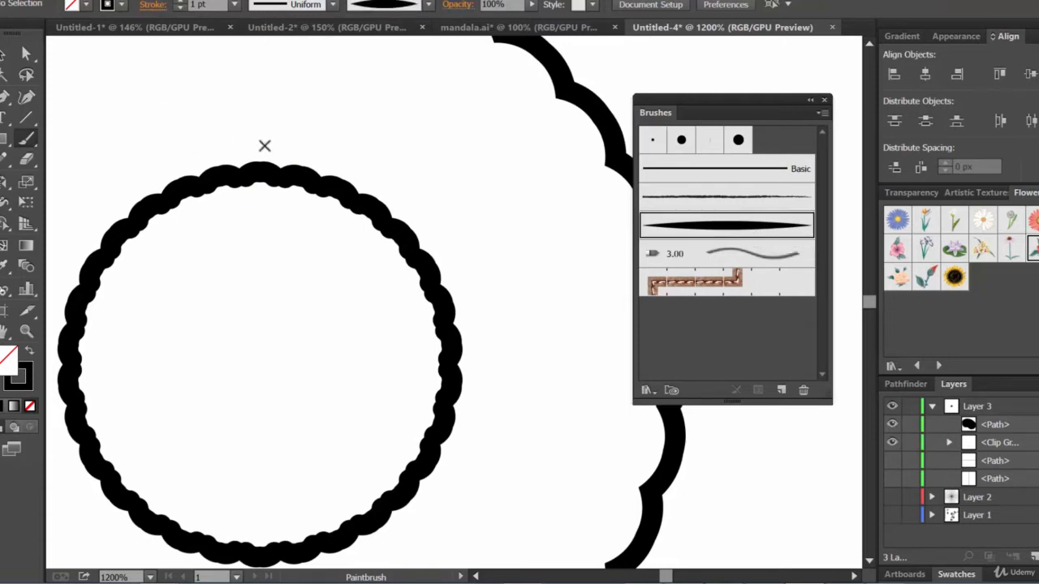
{"action": "left_click", "coordinate": [890, 461]}
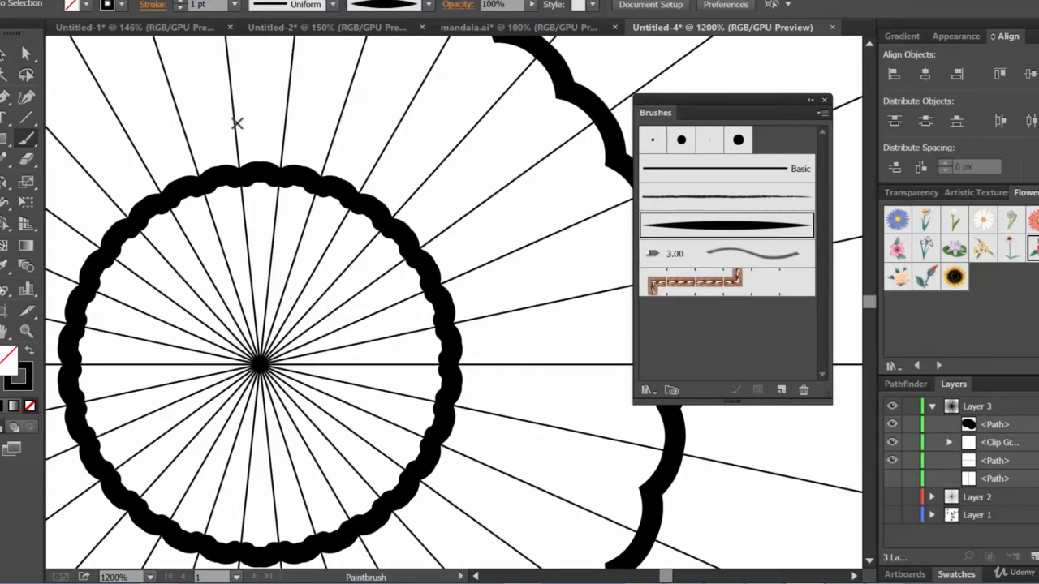
- Paint a small bowed stroke just outside the inner wavy ring and a short stroke inside it with the tapered brush
{"action": "left_click_drag", "start_coordinate": [237, 124], "coordinate": [240, 143]}
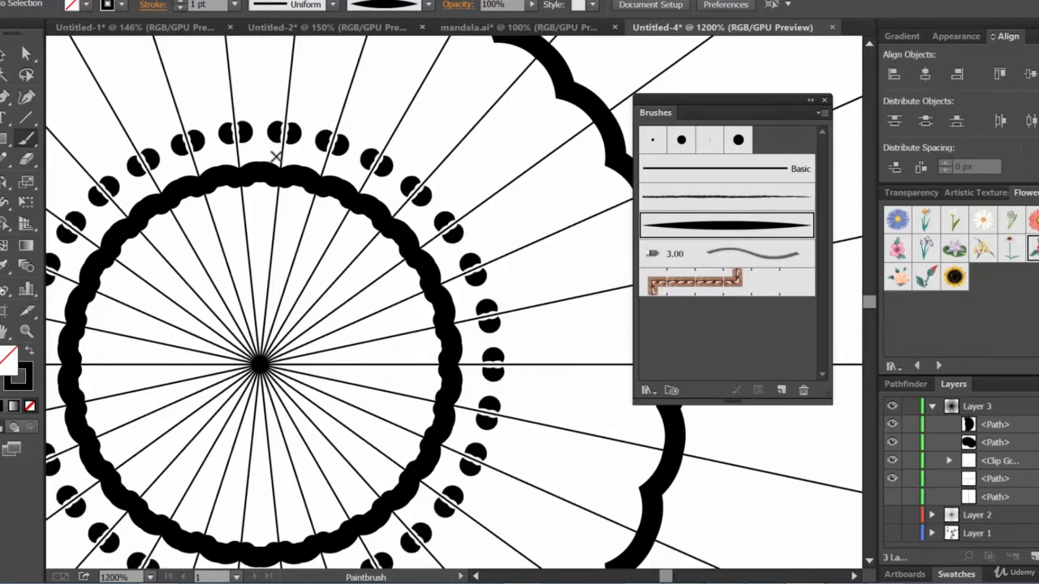
{"action": "left_click_drag", "start_coordinate": [277, 217], "coordinate": [291, 212]}
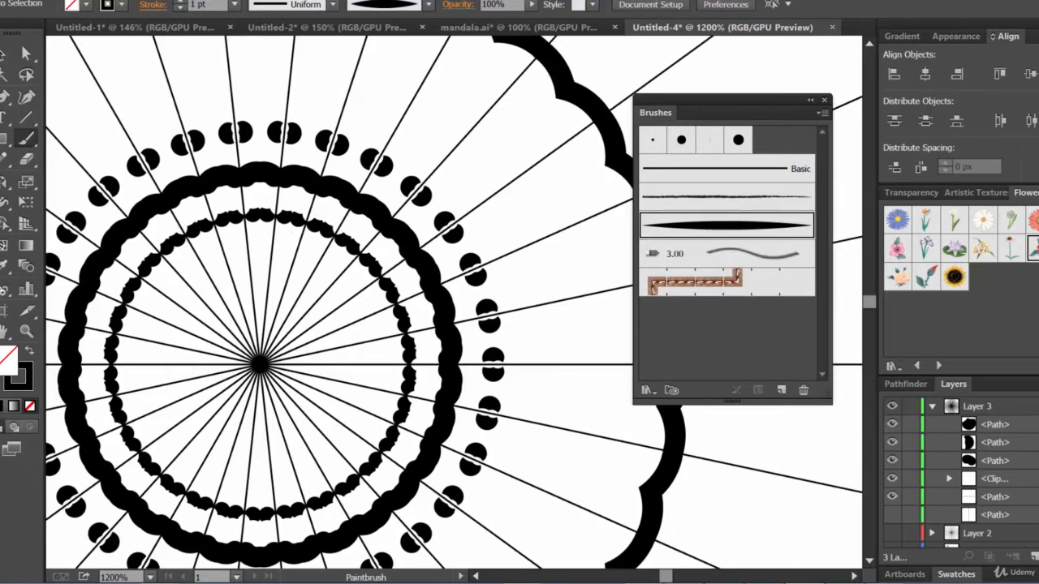
- Target the clip group before each stroke and paint two motifs outside the dots: a dipping curve and a short arc beyond it
{"action": "left_click", "coordinate": [1034, 478]}
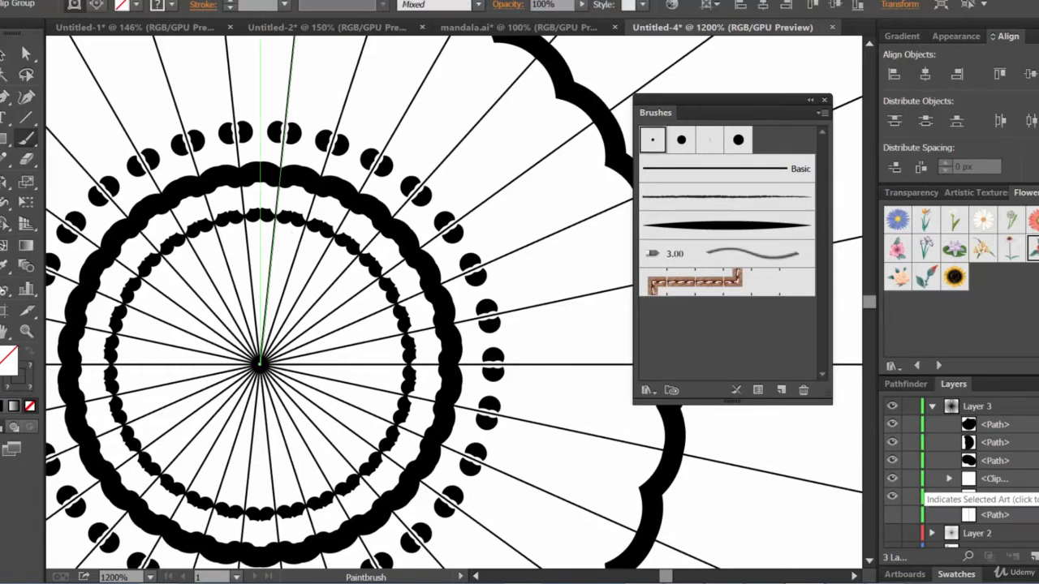
{"action": "mouse_move", "coordinate": [261, 99]}
{"action": "left_mouse_down"}
{"action": "mouse_move", "coordinate": [270, 84]}
{"action": "mouse_move", "coordinate": [278, 108]}
{"action": "left_mouse_up"}
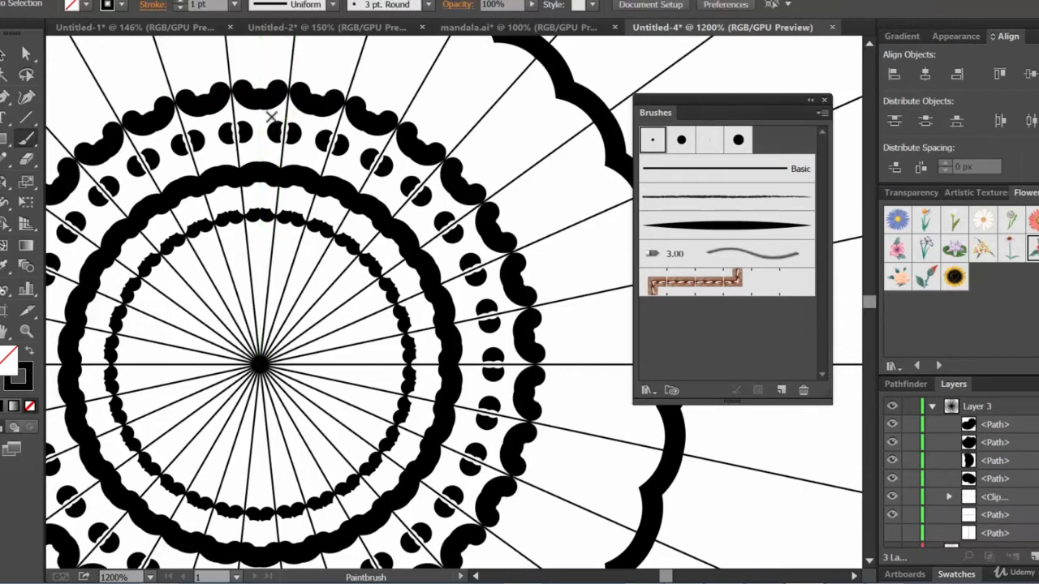
{"action": "left_click", "coordinate": [764, 231]}
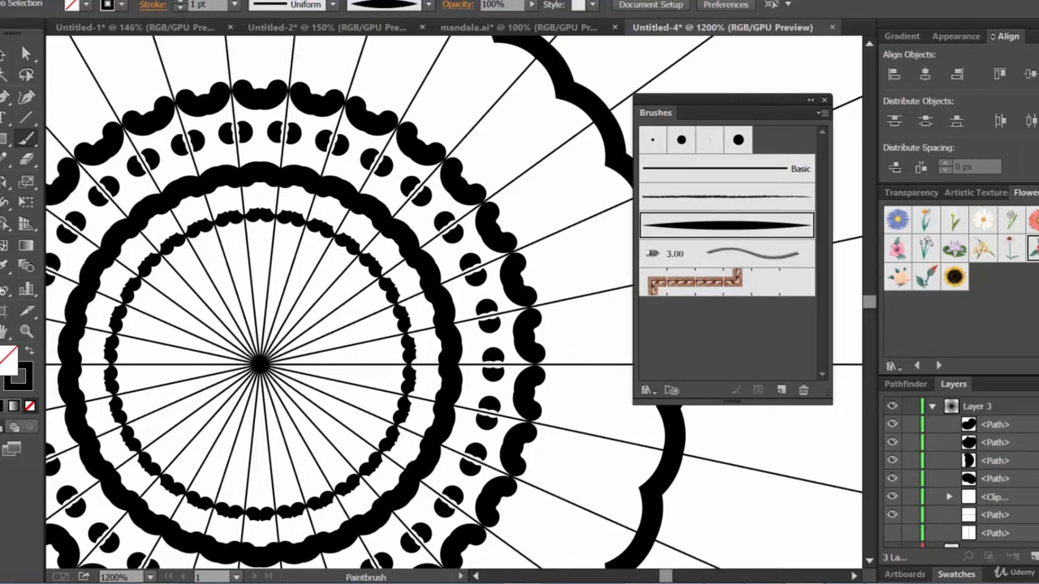
{"action": "left_click", "coordinate": [1035, 497]}
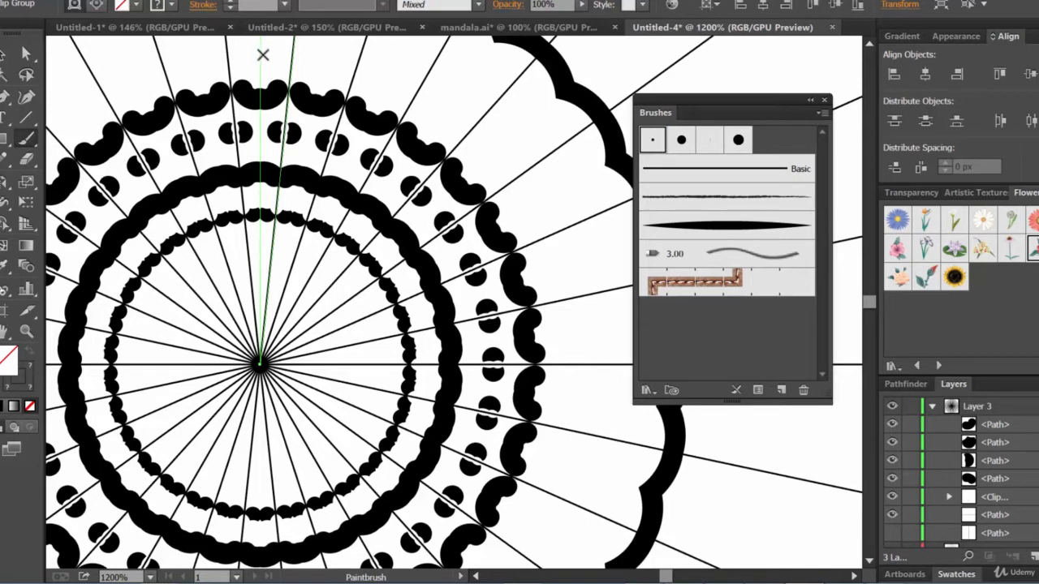
{"action": "left_click_drag", "start_coordinate": [259, 55], "coordinate": [276, 58]}
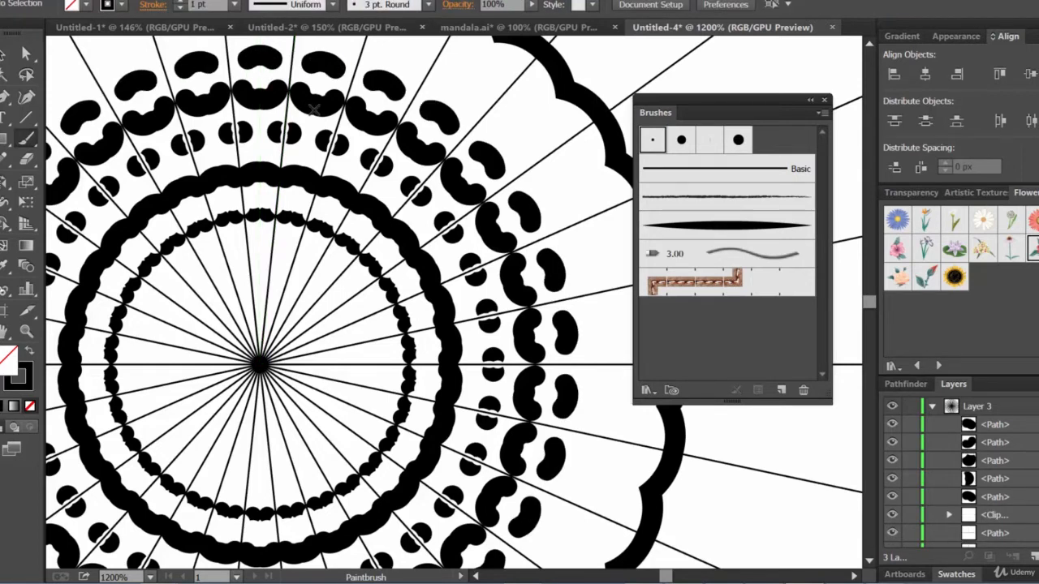
- Choose the tapered art brush and paint two more short strokes inside the inner rings, one closer to the centre
{"action": "left_click", "coordinate": [753, 232]}
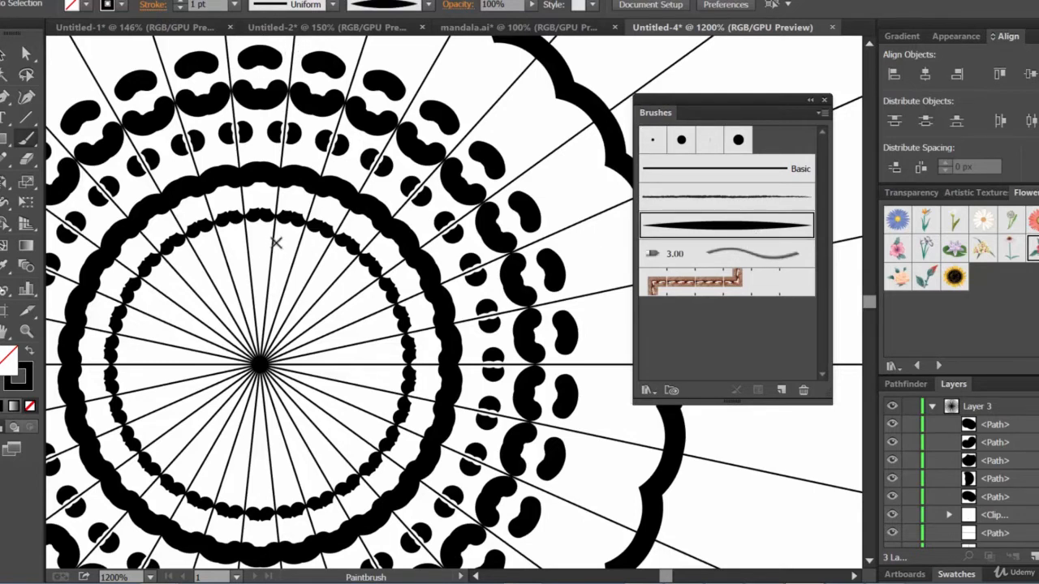
{"action": "left_click_drag", "start_coordinate": [276, 242], "coordinate": [286, 262]}
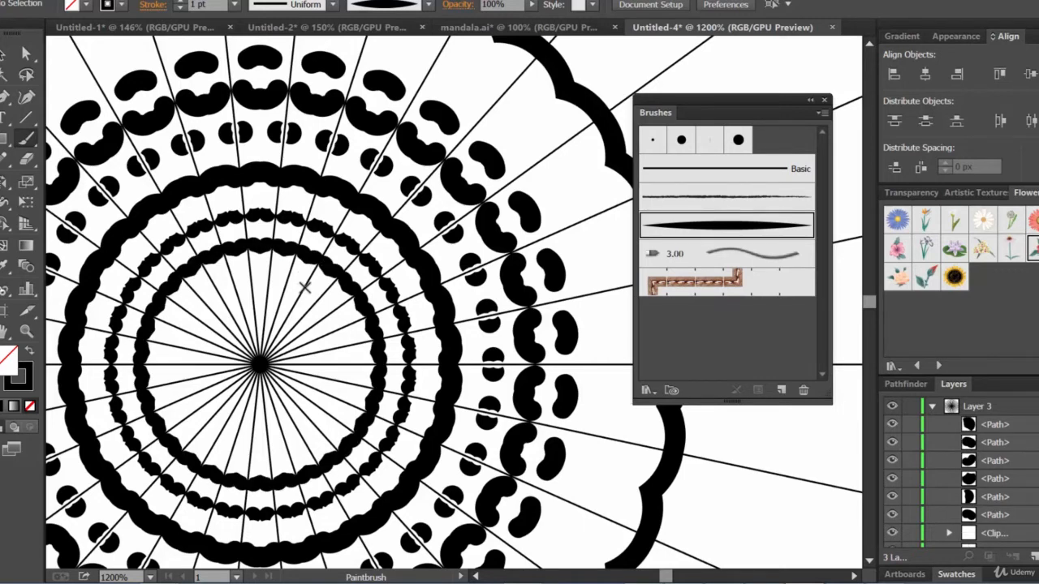
{"action": "left_click_drag", "start_coordinate": [270, 276], "coordinate": [284, 273]}
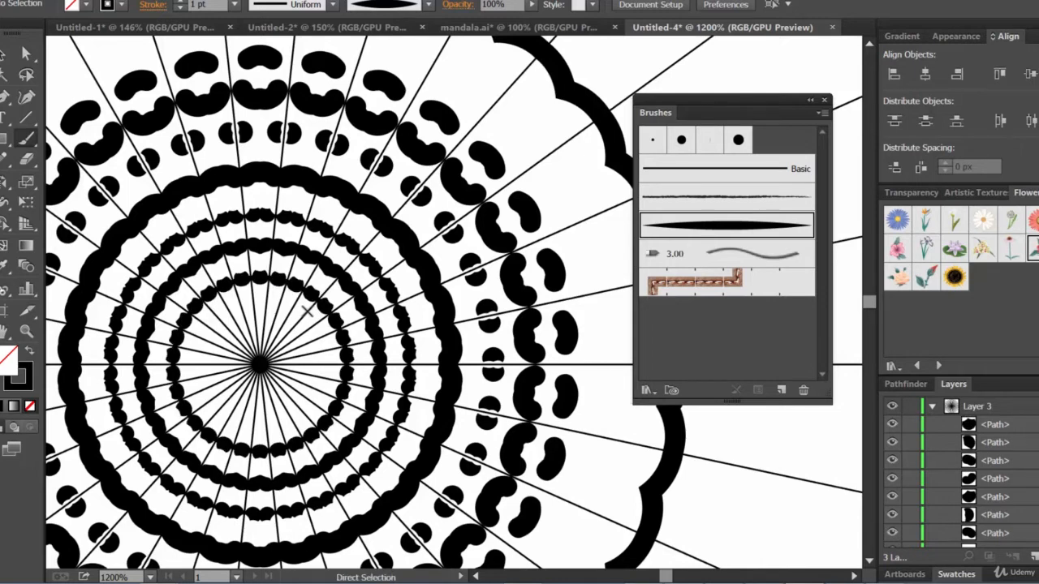
- Undo the test strokes inside and outside the inner wavy ring, keeping that ring and the horizontal guide path
{"action": "key", "text": "ctrl+z"}
{"action": "key", "text": "ctrl+z"}
{"action": "key", "text": "ctrl+z"}
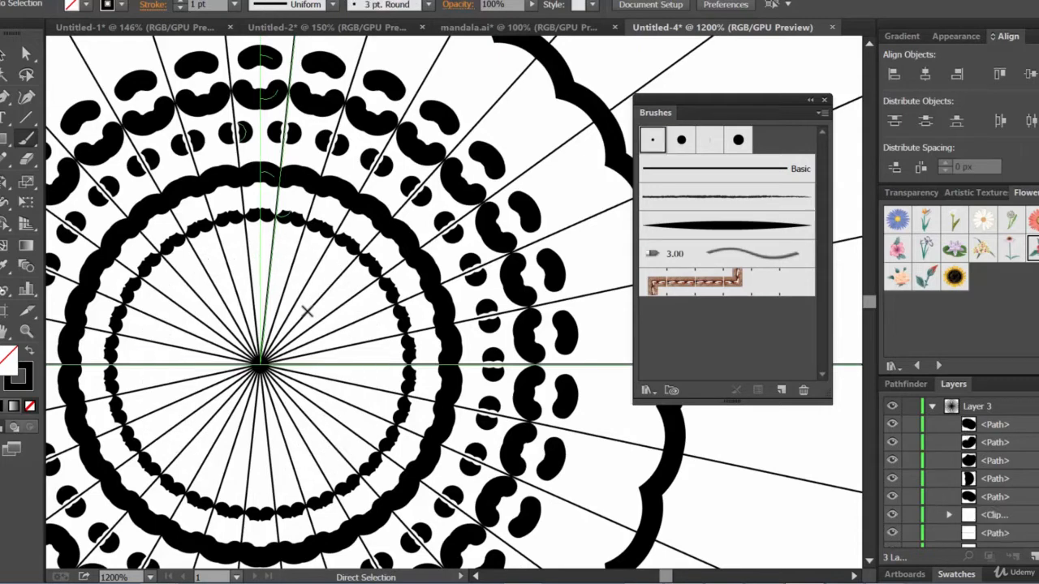
{"action": "key", "text": "ctrl+z"}
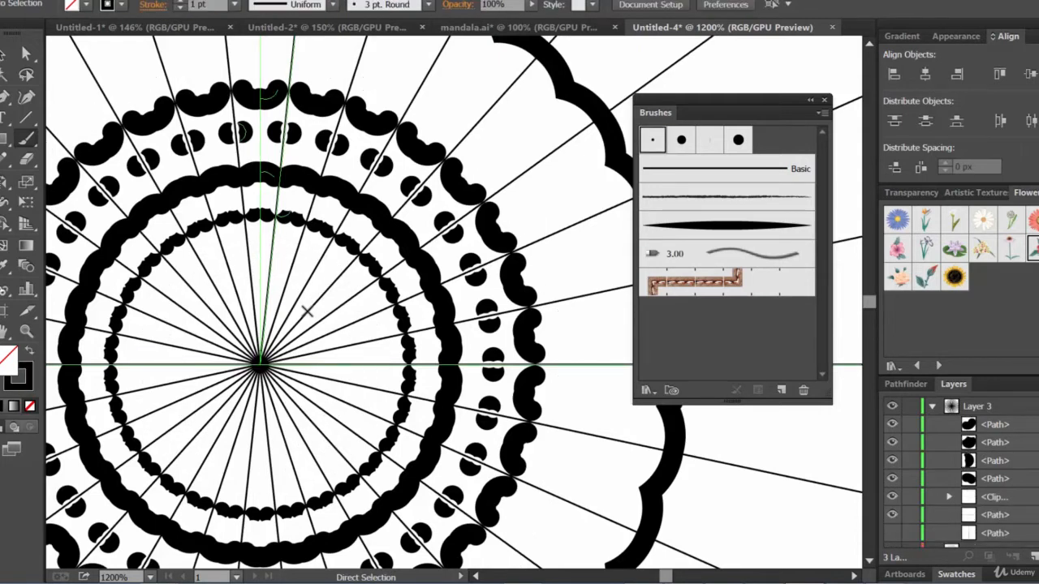
{"action": "key", "text": "ctrl+z"}
{"action": "key", "text": "ctrl+z"}
{"action": "key", "text": "ctrl+z"}
{"action": "key", "text": "ctrl+z"}
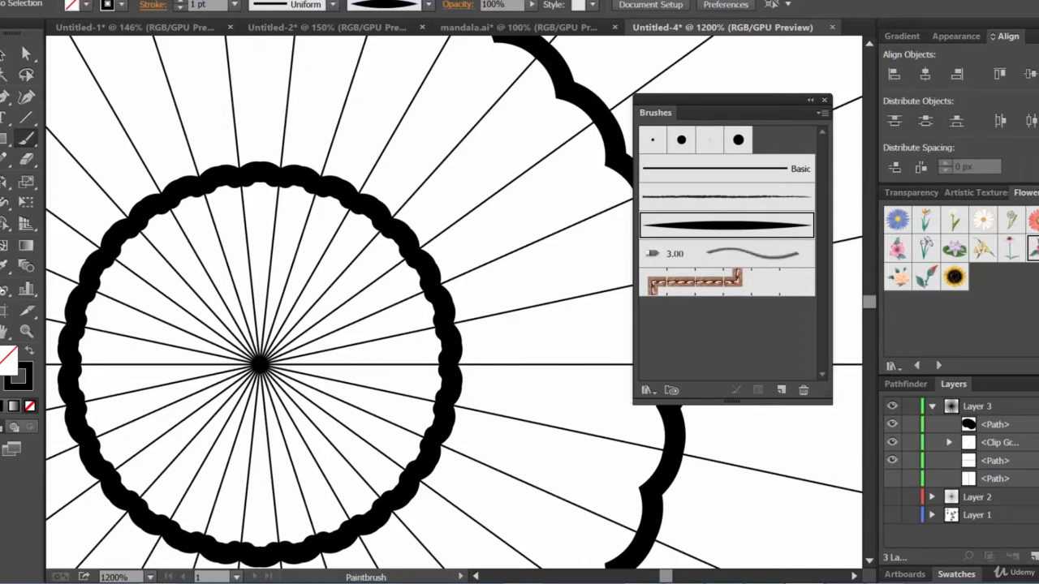
- Target the clip group, try a short dipping stroke across the wedge outside the inner wavy ring, and undo it
{"action": "left_click", "coordinate": [1038, 442]}
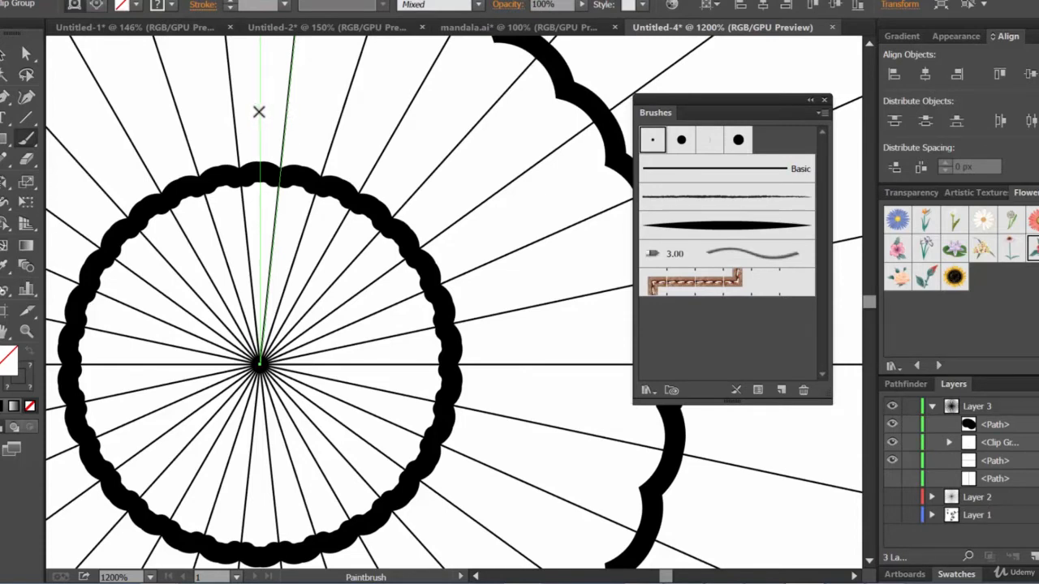
{"action": "mouse_move", "coordinate": [260, 111]}
{"action": "left_mouse_down"}
{"action": "mouse_move", "coordinate": [280, 105]}
{"action": "mouse_move", "coordinate": [274, 116]}
{"action": "left_mouse_up"}
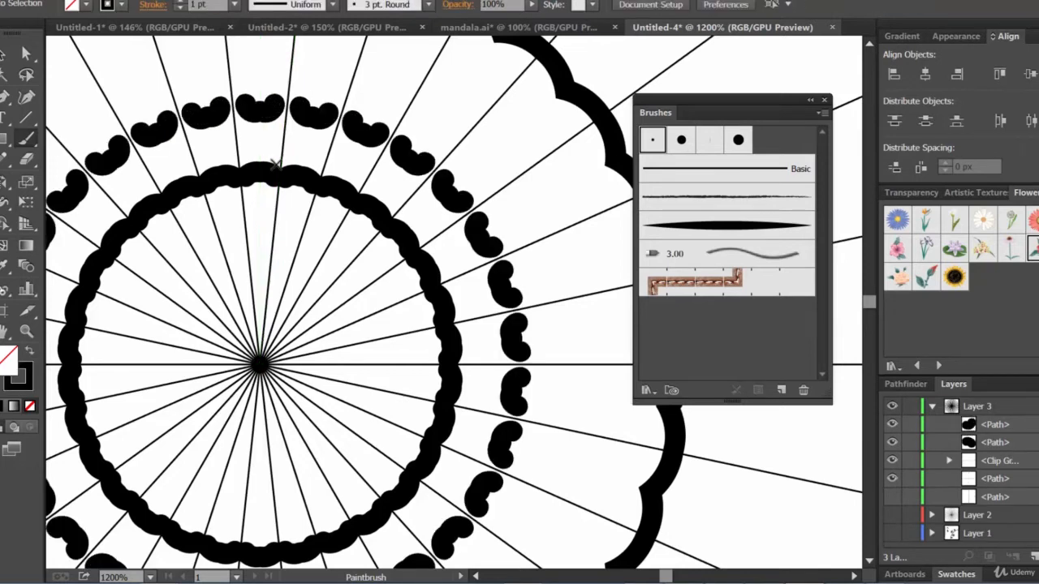
{"action": "key", "text": "ctrl+z"}
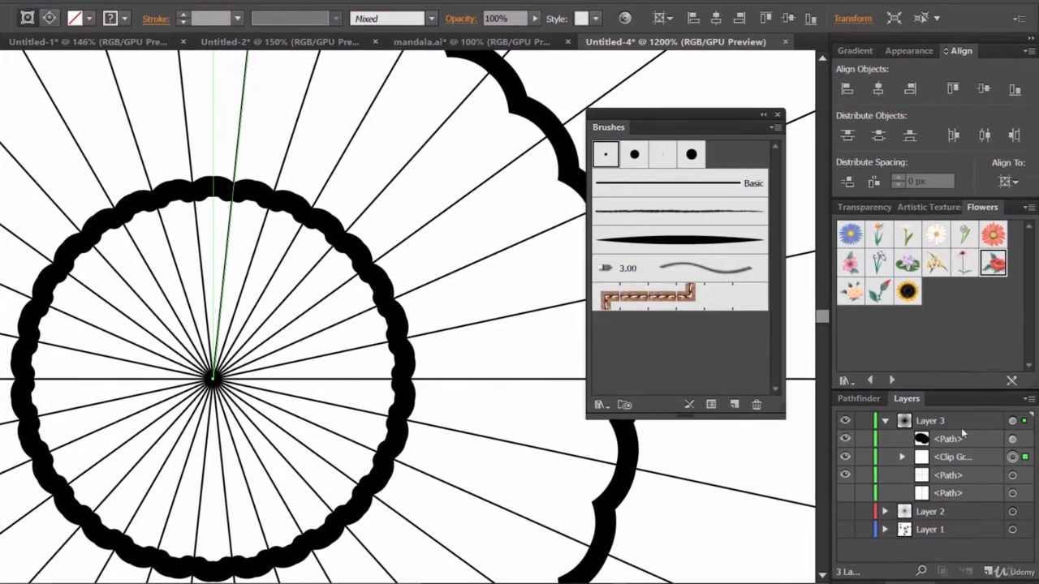
- Apply the tapered art brush to the clip group and try to paint two short strokes at the wedge near the inner wavy ring
{"action": "left_click", "coordinate": [682, 244]}
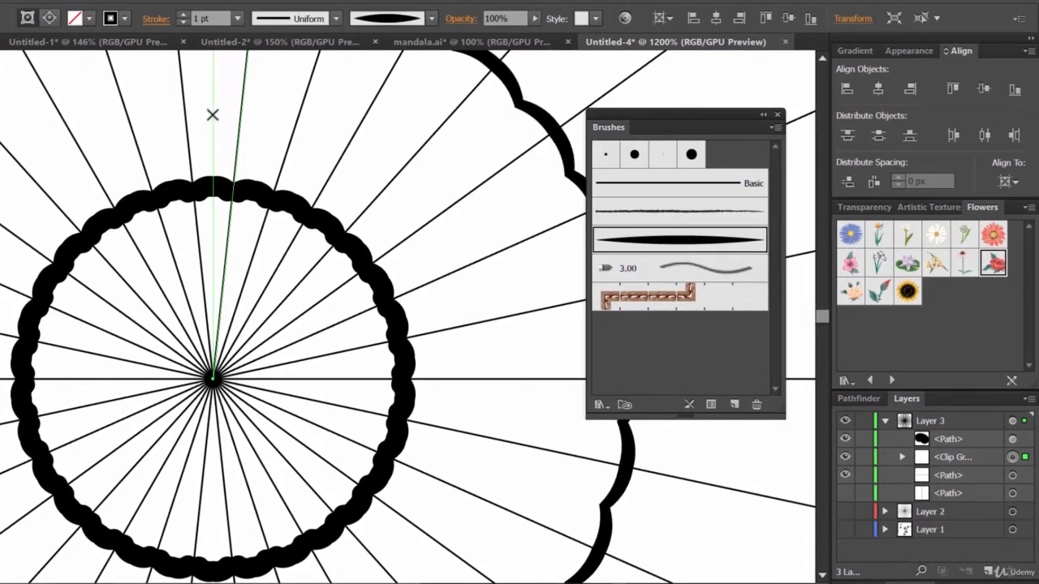
{"action": "left_click_drag", "start_coordinate": [214, 115], "coordinate": [230, 103]}
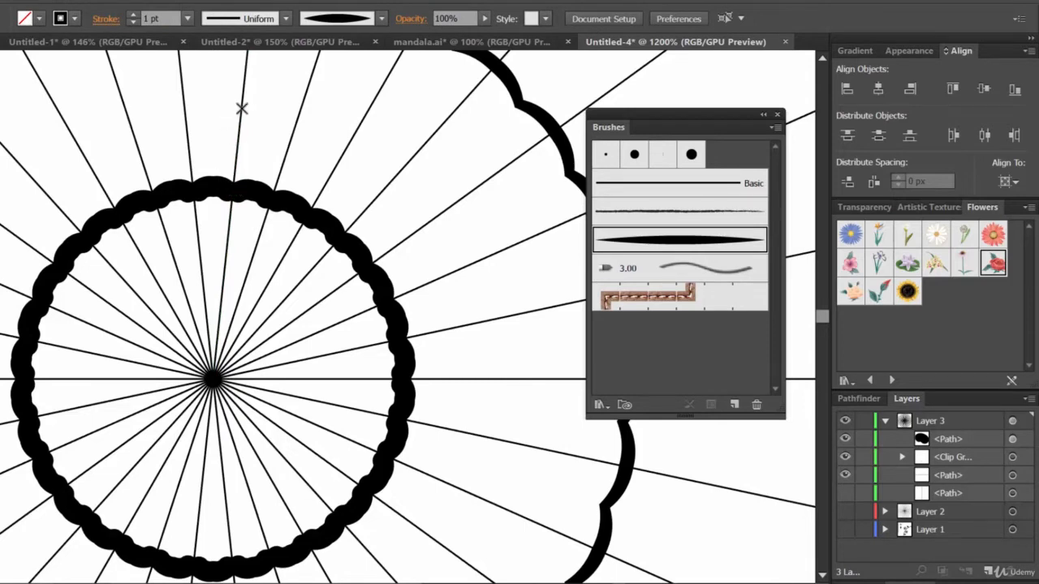
{"action": "left_click", "coordinate": [1012, 457]}
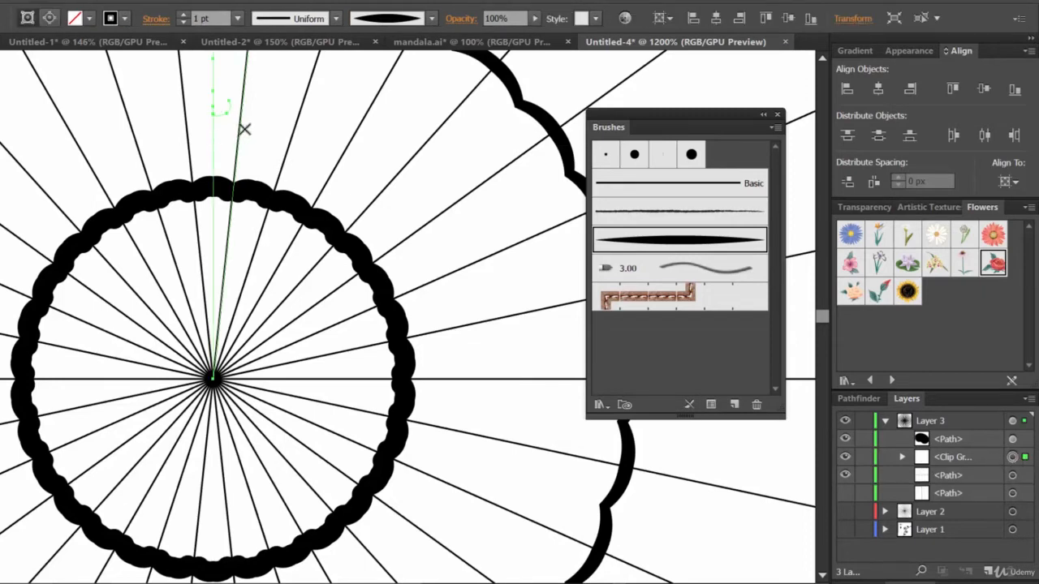
{"action": "left_click_drag", "start_coordinate": [240, 127], "coordinate": [273, 185]}
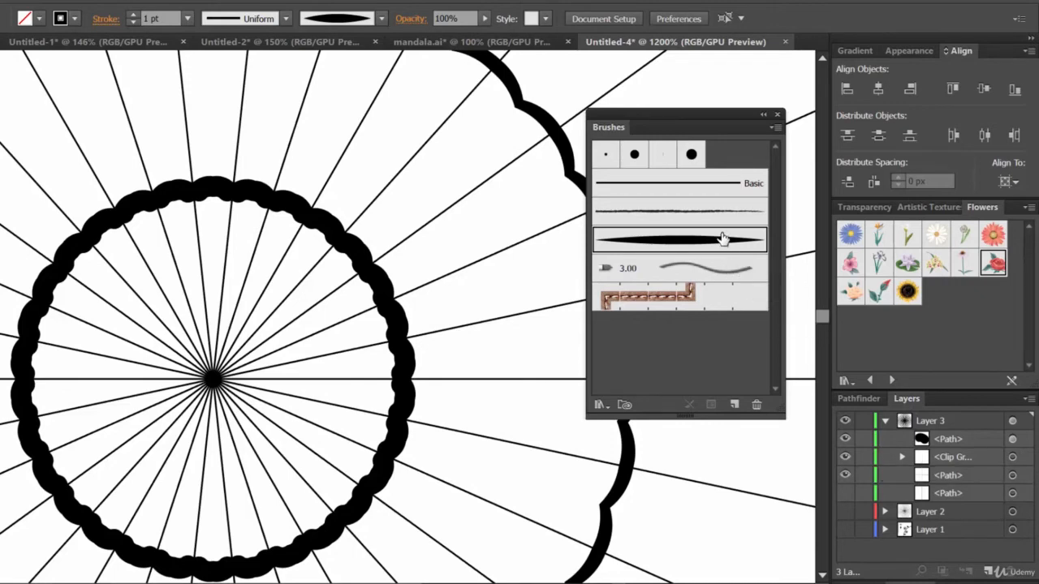
- Target the clip group and paint three short tapered strokes inside the wedge, stepping outward from the inner wavy ring
{"action": "left_click", "coordinate": [1012, 457]}
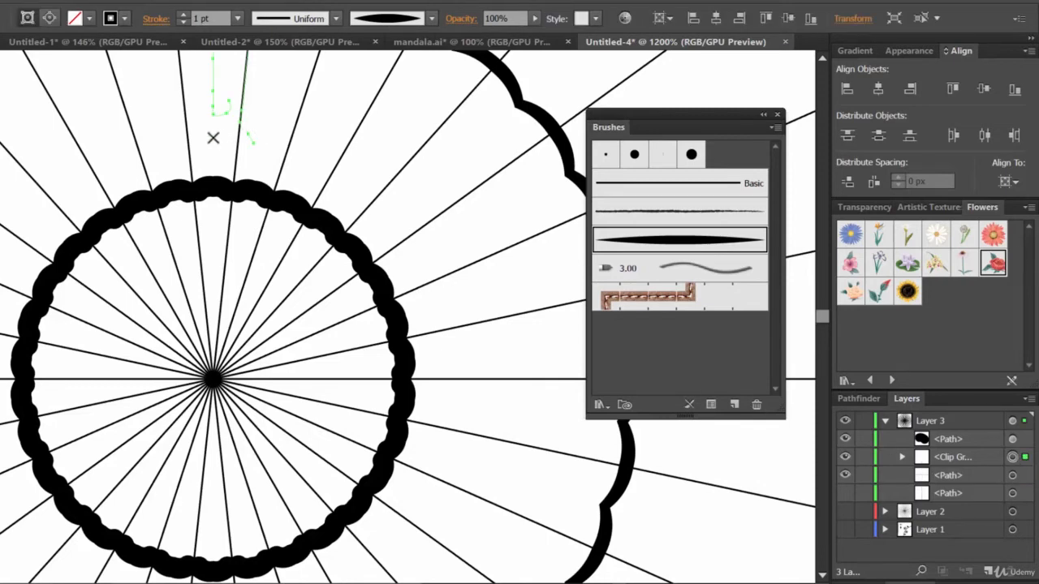
{"action": "left_click_drag", "start_coordinate": [213, 138], "coordinate": [233, 157]}
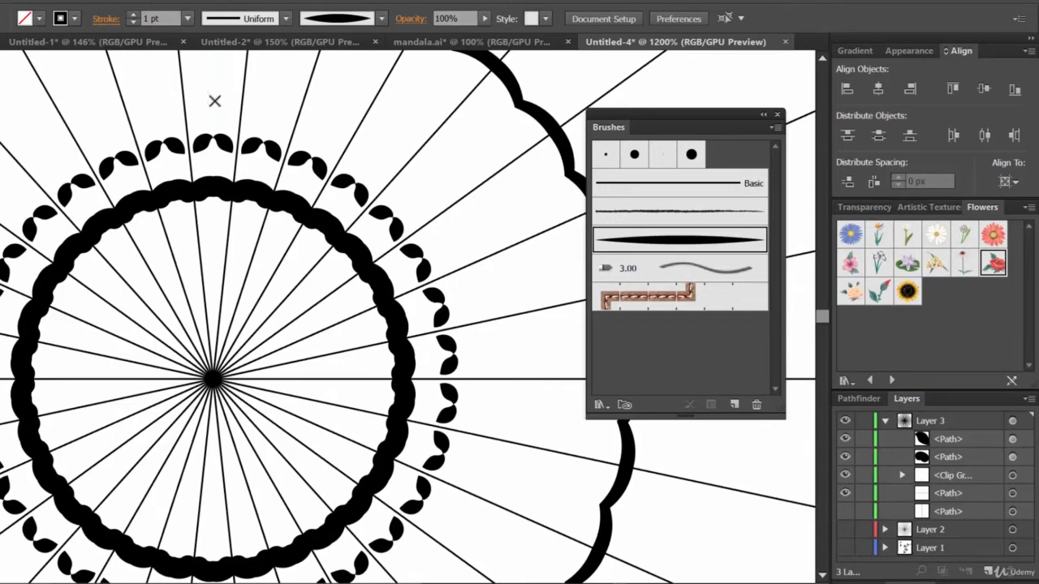
{"action": "left_click_drag", "start_coordinate": [215, 101], "coordinate": [234, 89]}
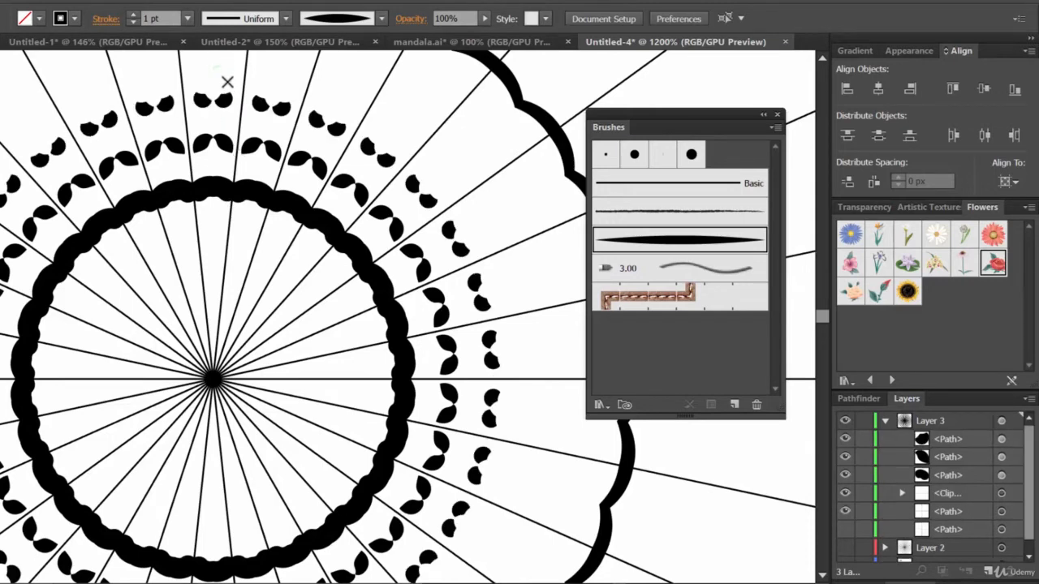
{"action": "left_click_drag", "start_coordinate": [227, 82], "coordinate": [230, 70]}
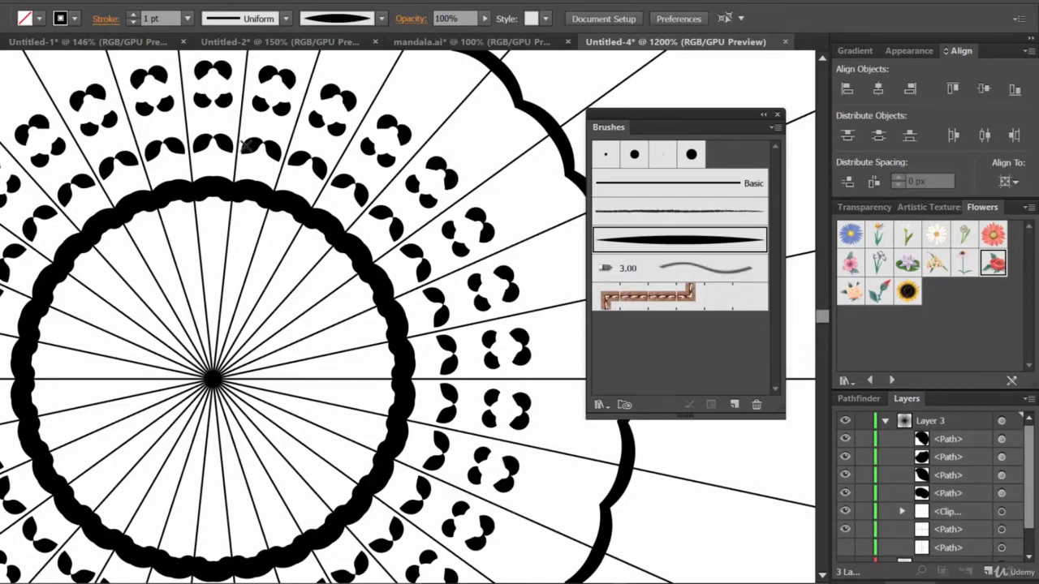
- Set the width of Art Brush 1 to 5% and update the strokes that already use it
{"action": "double_click", "coordinate": [707, 239]}
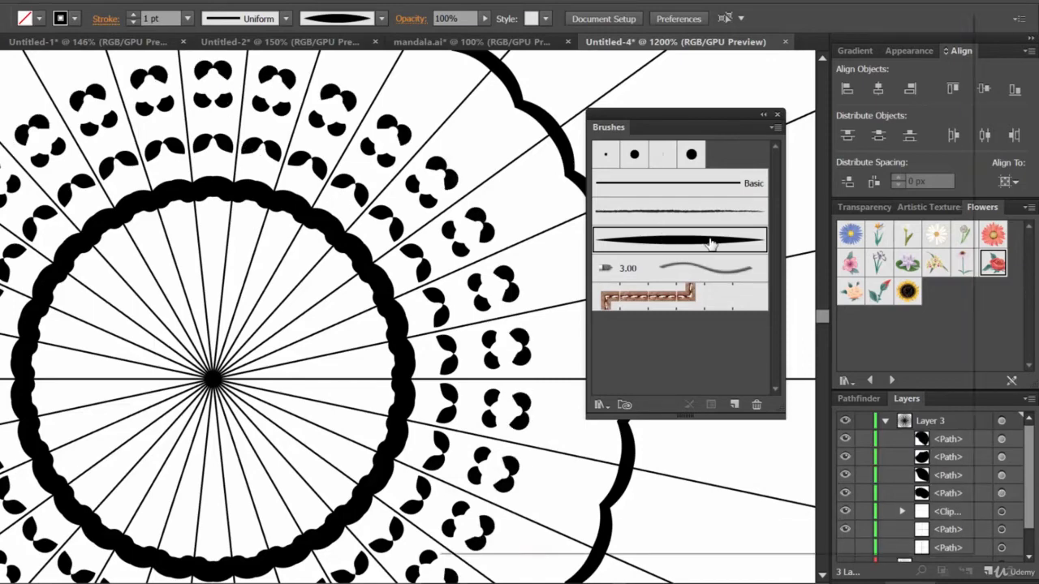
{"action": "left_click_drag", "start_coordinate": [650, 87], "coordinate": [645, 86]}
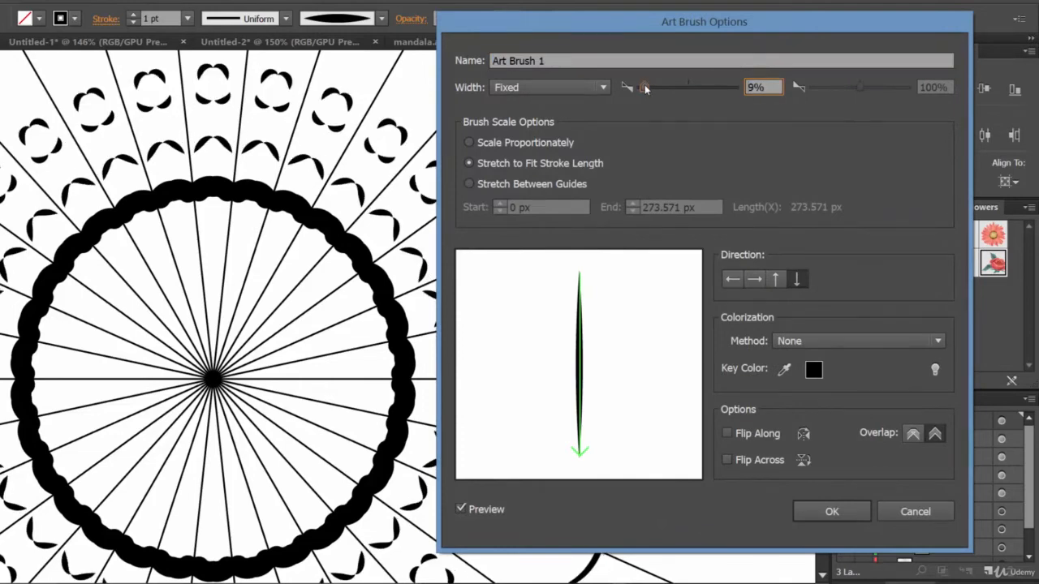
{"action": "left_click_drag", "start_coordinate": [644, 86], "coordinate": [642, 86]}
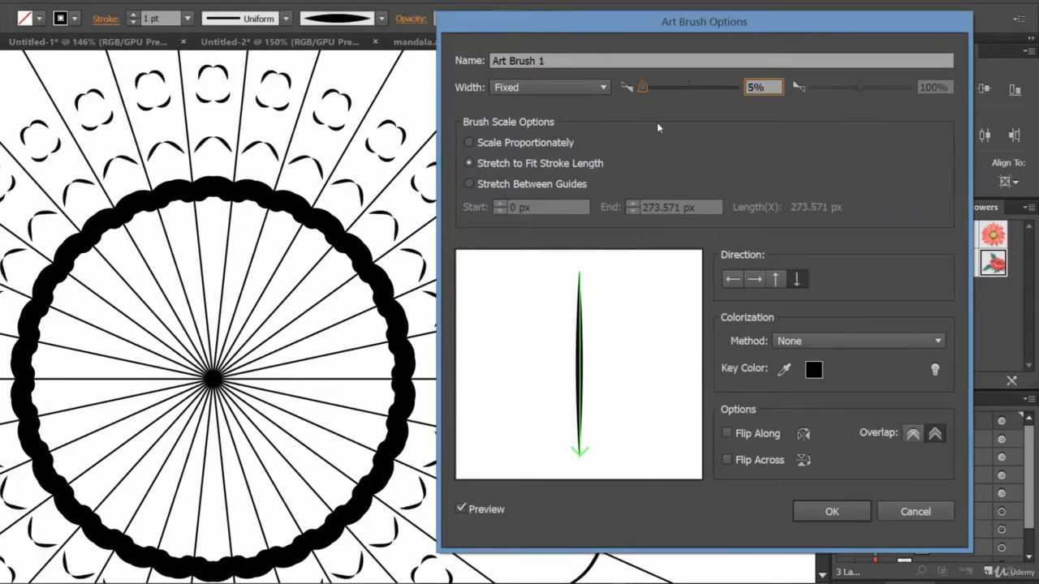
{"action": "left_click", "coordinate": [844, 512]}
{"action": "left_click", "coordinate": [685, 312]}
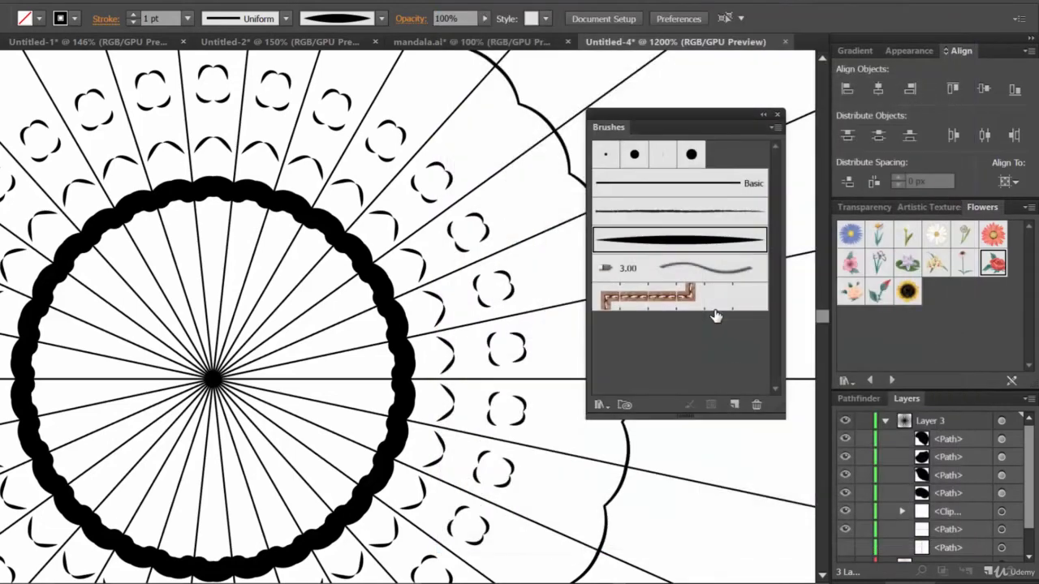
- Paint more thin tapered strokes in the wedge: between the two motif rows, inside the rounded motif, and inside the scalloped ring
{"action": "mouse_move", "coordinate": [219, 138]}
{"action": "left_mouse_down"}
{"action": "mouse_move", "coordinate": [229, 124]}
{"action": "mouse_move", "coordinate": [235, 165]}
{"action": "left_mouse_up"}
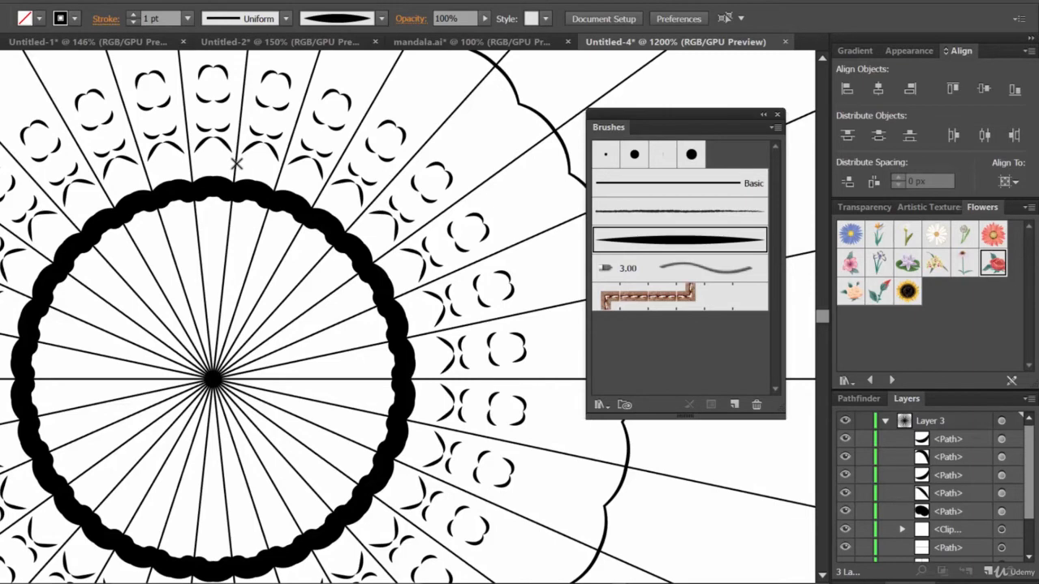
{"action": "key", "text": "ctrl+minus"}
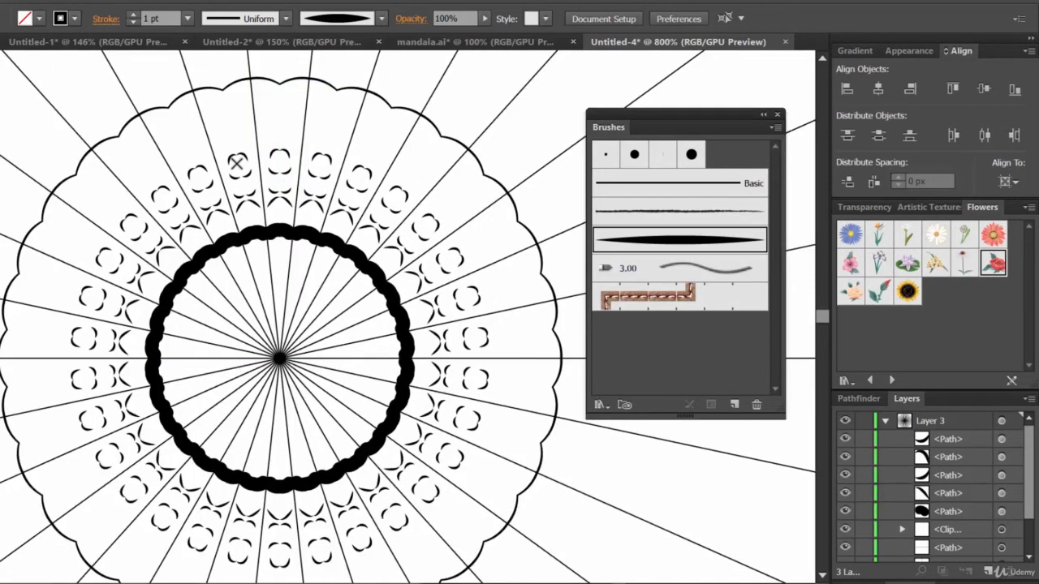
{"action": "left_click", "coordinate": [292, 180]}
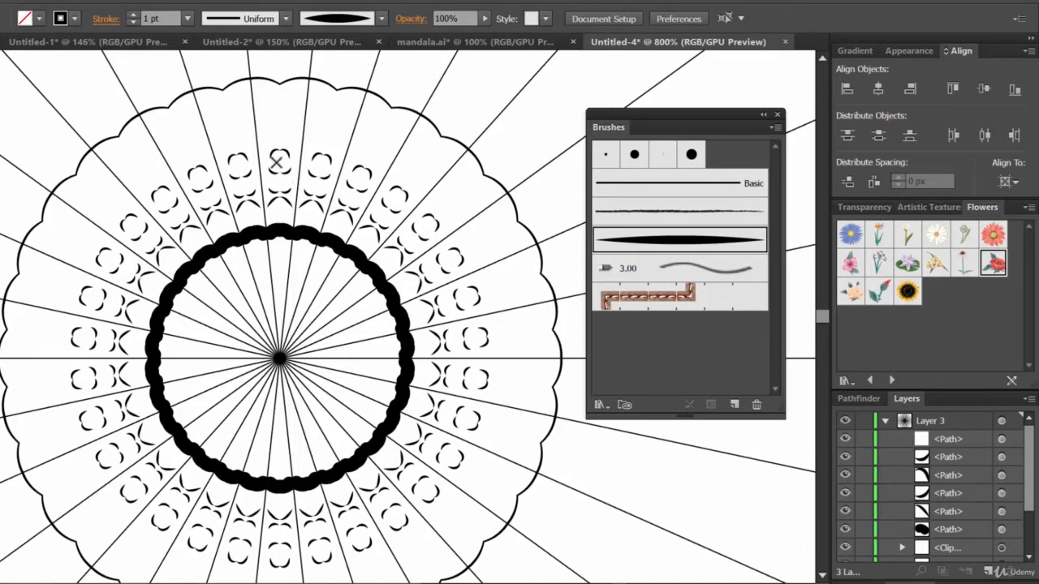
{"action": "left_click_drag", "start_coordinate": [275, 162], "coordinate": [284, 163]}
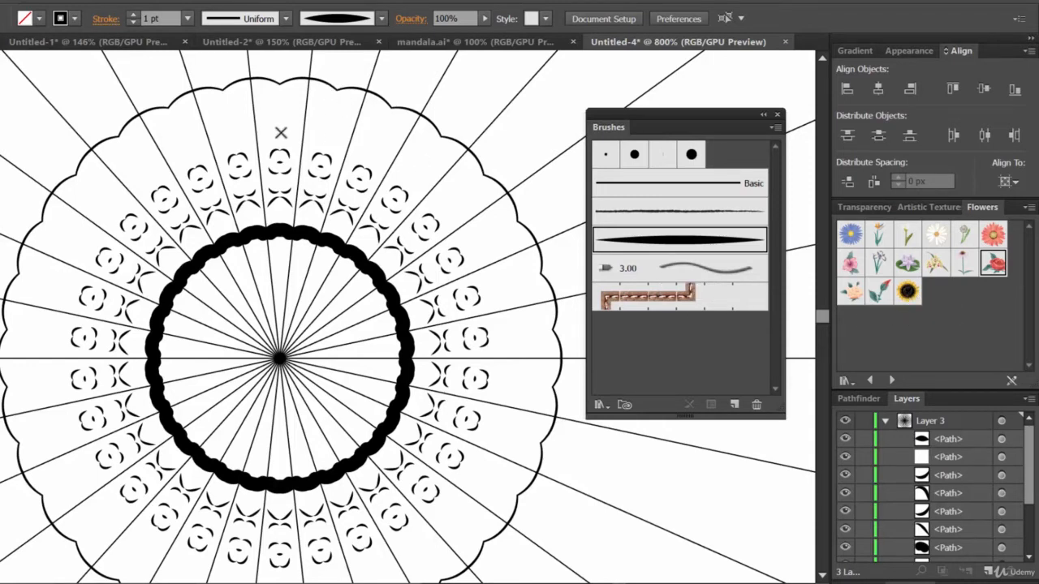
{"action": "left_click_drag", "start_coordinate": [307, 128], "coordinate": [321, 123]}
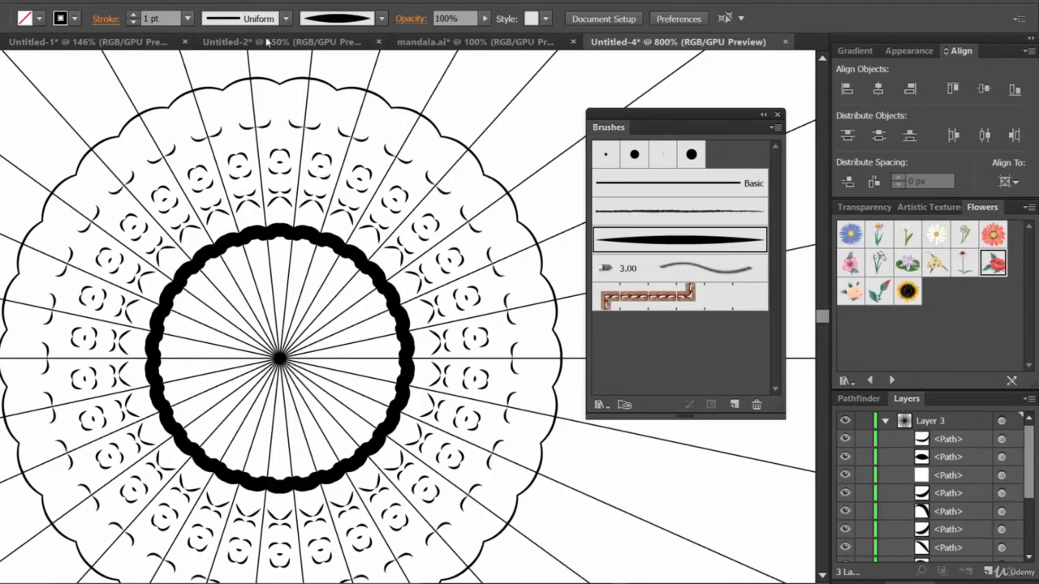
- Choose the 3 pt. Round brush and paint a short thick curved stroke at the wedge edge just inside the scalloped ring
{"action": "left_click", "coordinate": [380, 18]}
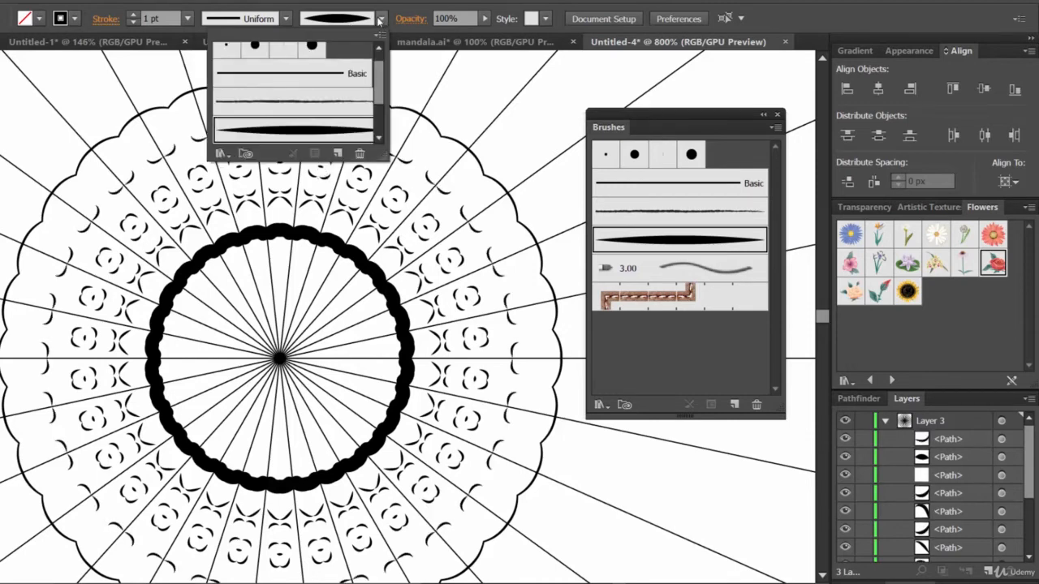
{"action": "left_click", "coordinate": [231, 50]}
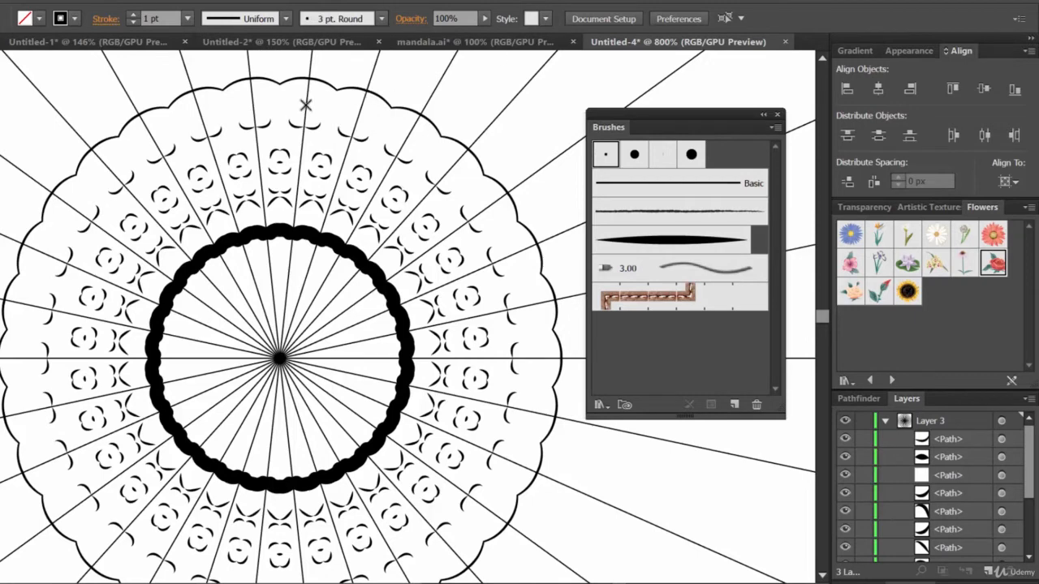
{"action": "left_click_drag", "start_coordinate": [310, 105], "coordinate": [315, 102]}
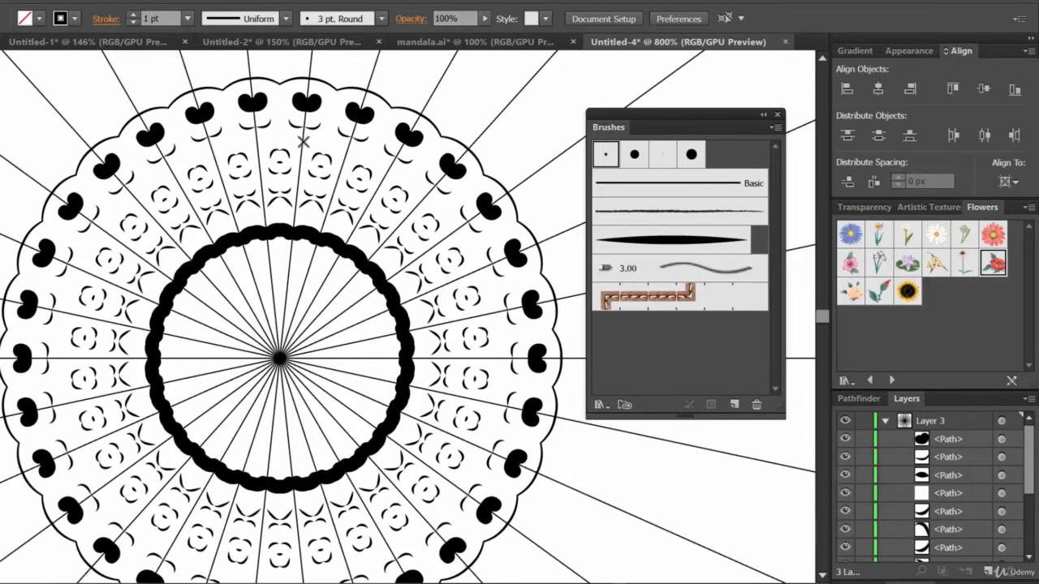
- Paint a thick oval stroke at the wedge edge beside the rounded motifs, redoing the first try, and add a dot outside the scalloped ring
{"action": "left_click_drag", "start_coordinate": [301, 139], "coordinate": [300, 154]}
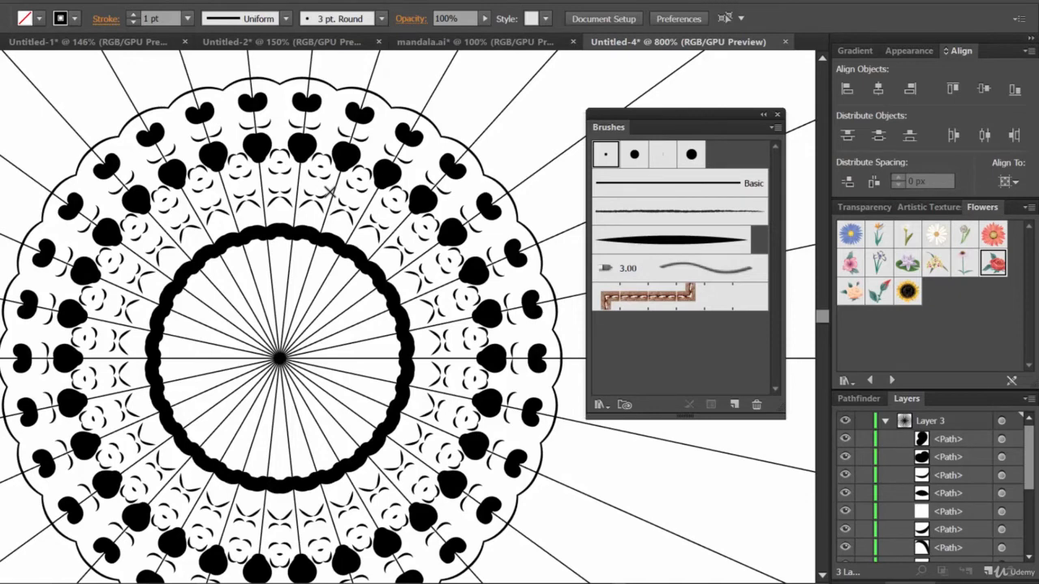
{"action": "key", "text": "ctrl+z"}
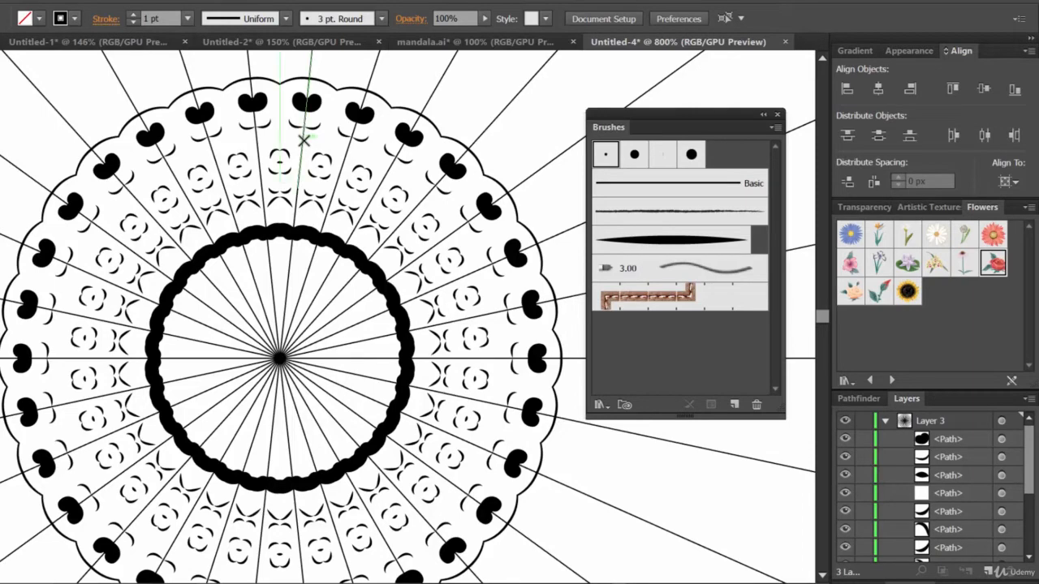
{"action": "key", "text": "ctrl+equal"}
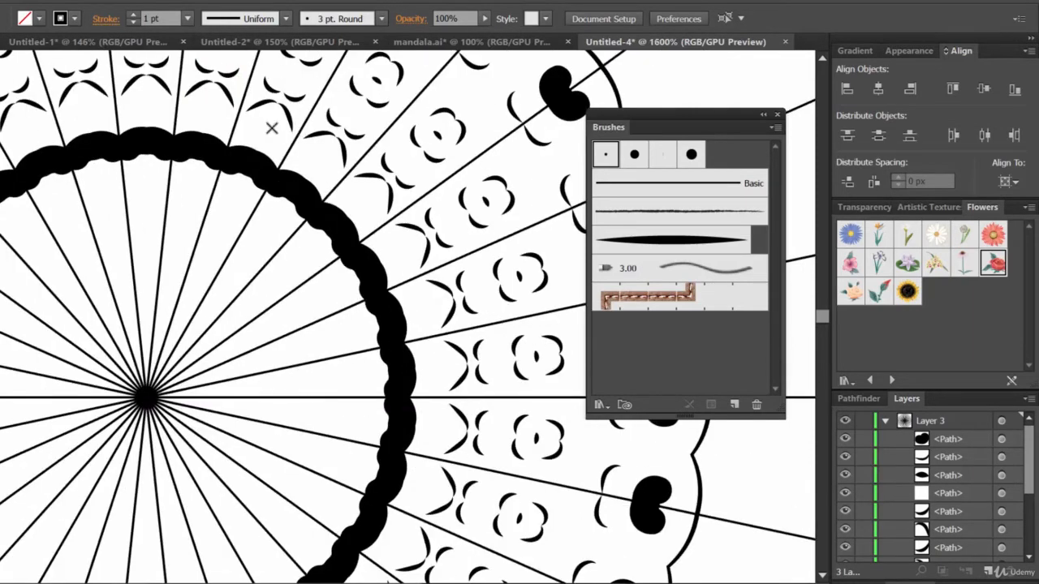
{"action": "left_click_drag", "start_coordinate": [267, 199], "coordinate": [351, 360]}
{"action": "mouse_move", "coordinate": [370, 217]}
{"action": "left_mouse_down"}
{"action": "mouse_move", "coordinate": [380, 222]}
{"action": "mouse_move", "coordinate": [370, 242]}
{"action": "left_mouse_up"}
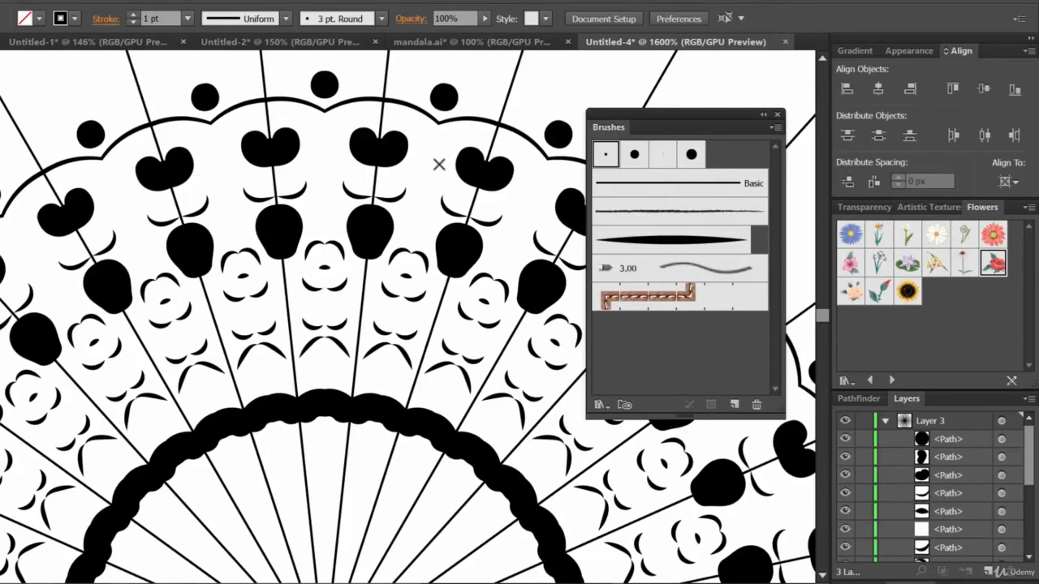
- Paint two facing thick arcs at the wedge edge outside the ring of dots, one dipping and one arching over it
{"action": "left_click_drag", "start_coordinate": [411, 128], "coordinate": [350, 341]}
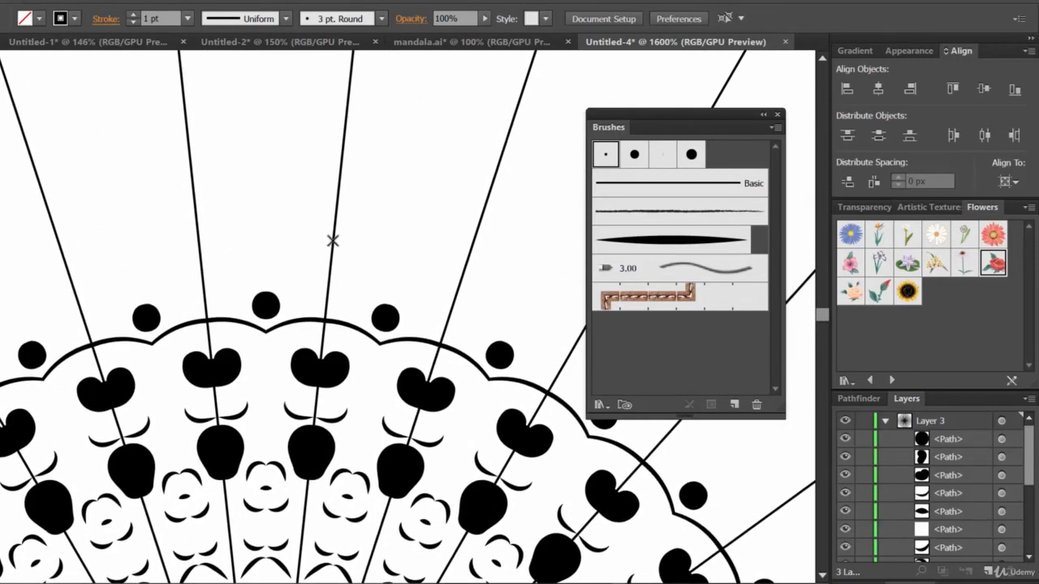
{"action": "left_click_drag", "start_coordinate": [332, 240], "coordinate": [367, 220]}
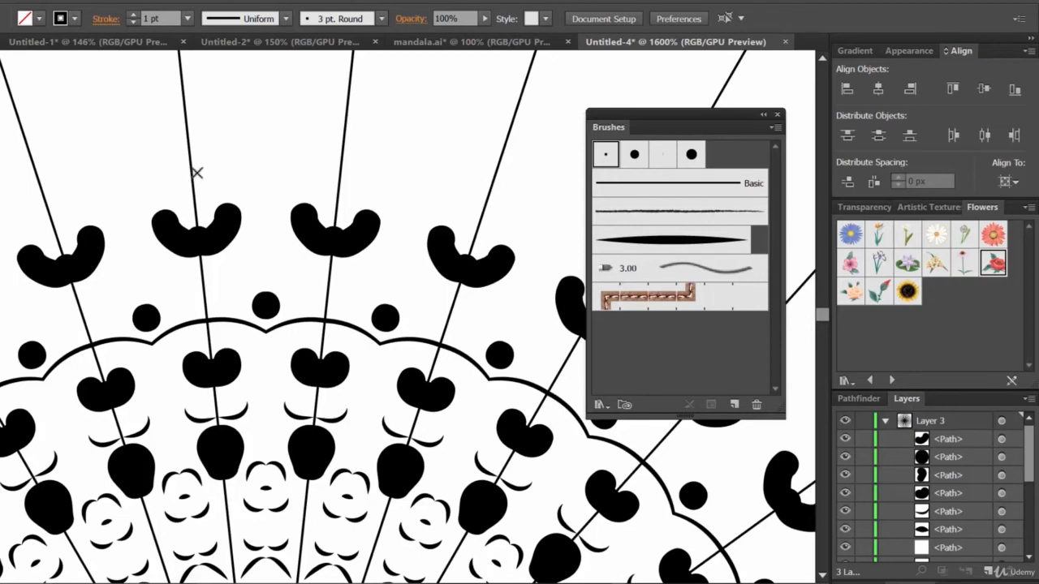
{"action": "mouse_move", "coordinate": [188, 172]}
{"action": "left_mouse_down"}
{"action": "mouse_move", "coordinate": [215, 166]}
{"action": "mouse_move", "coordinate": [234, 185]}
{"action": "left_mouse_up"}
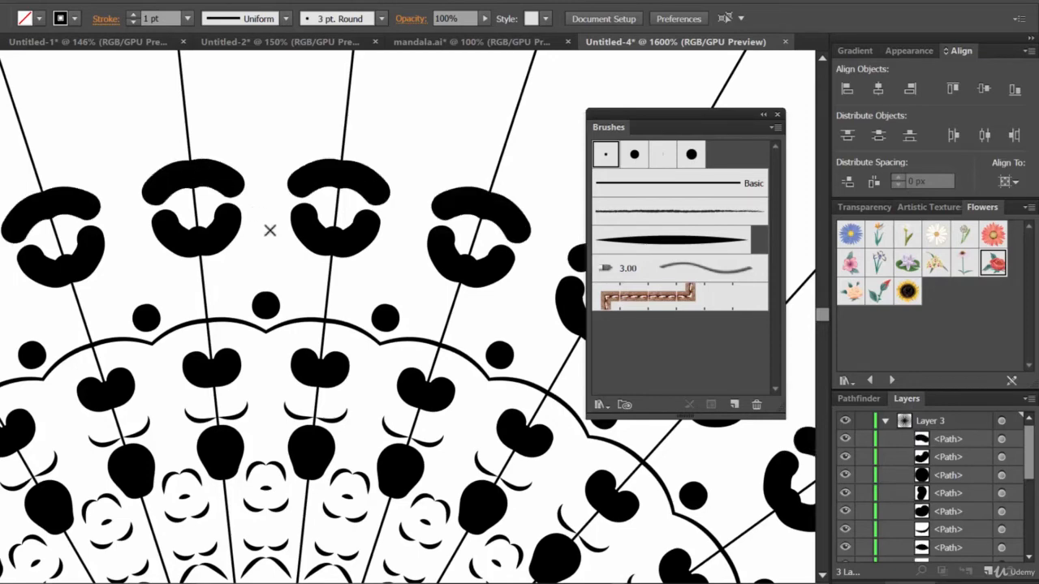
- Choose the tapered art brush and paint an arching and a dipping thin stroke at the wedge edge outside the thick arcs
{"action": "left_click", "coordinate": [682, 241]}
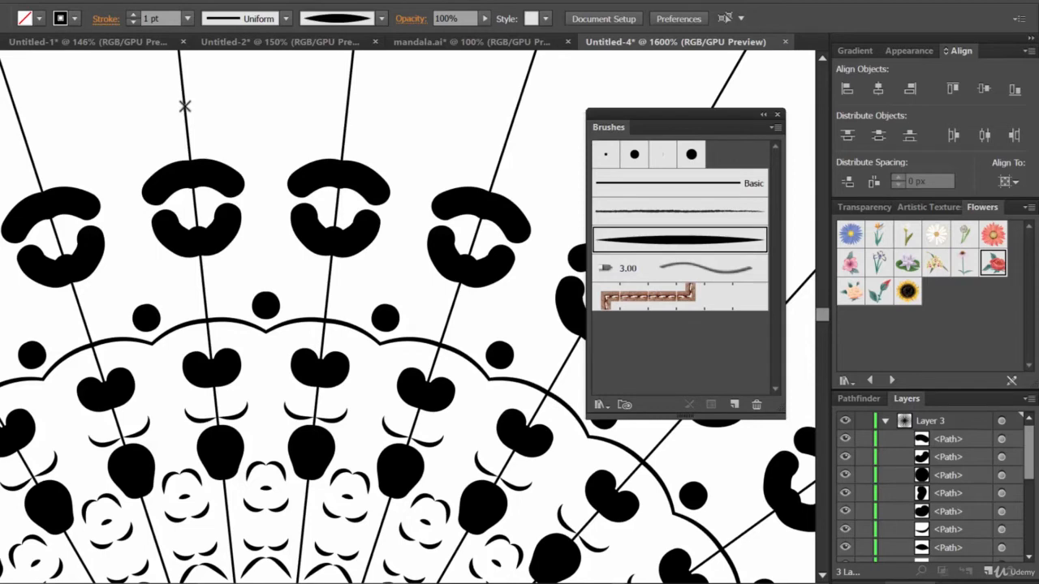
{"action": "mouse_move", "coordinate": [185, 107]}
{"action": "left_mouse_down"}
{"action": "mouse_move", "coordinate": [205, 112]}
{"action": "mouse_move", "coordinate": [211, 131]}
{"action": "left_mouse_up"}
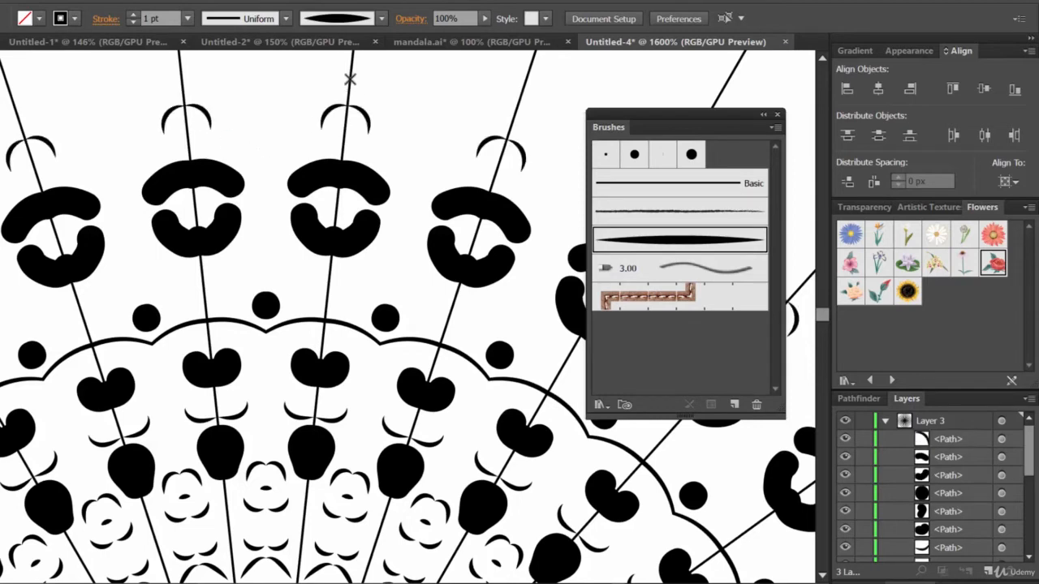
{"action": "left_click_drag", "start_coordinate": [350, 78], "coordinate": [387, 68]}
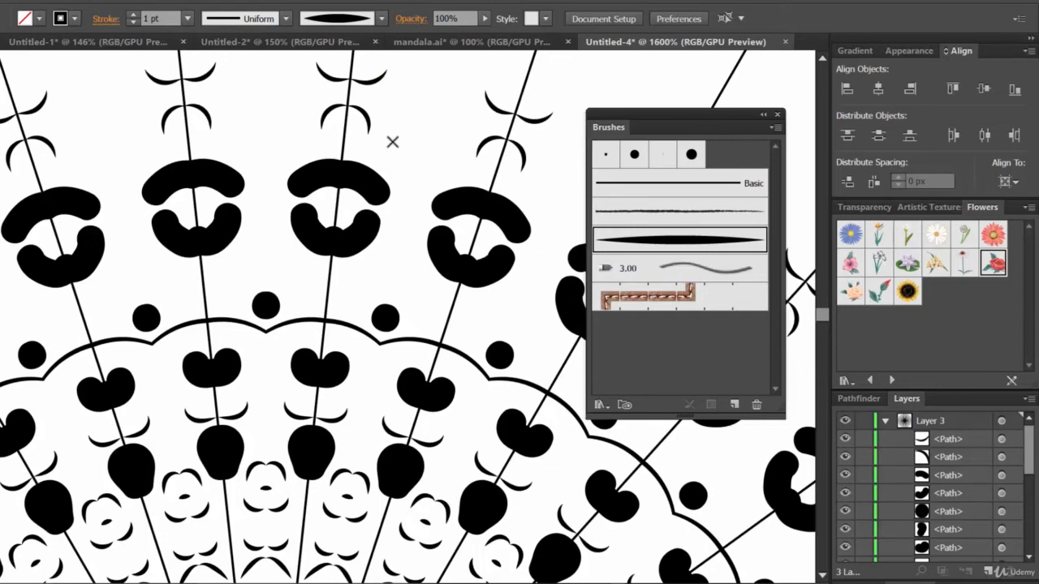
{"action": "scroll", "coordinate": [392, 142], "scroll_direction": "down", "scroll_amount": 3}
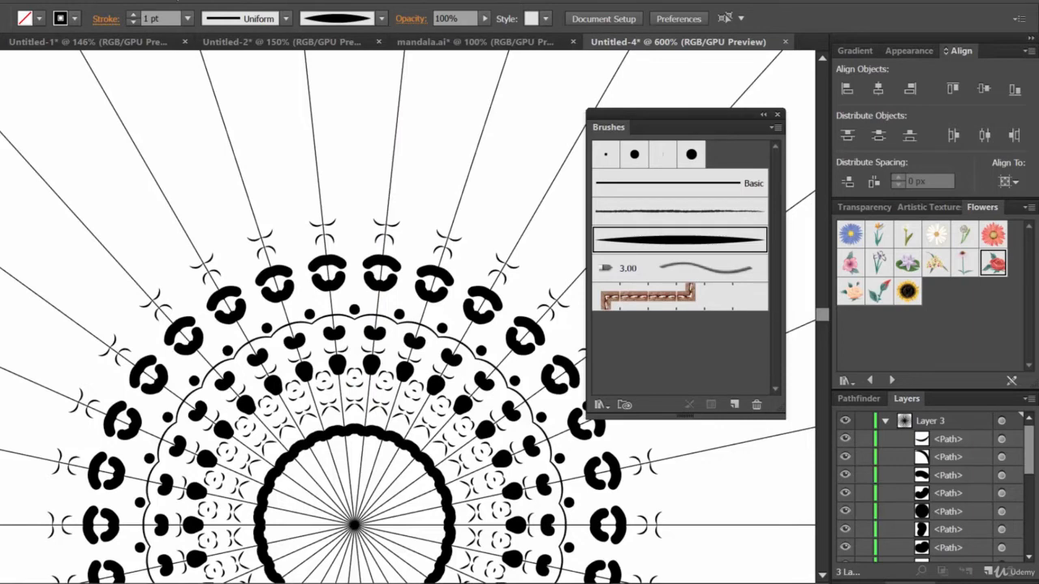
- Show the document's symbols and place an instance of the black leaf symbol on the artwork outside the scalloped ring
{"action": "left_click", "coordinate": [302, 1]}
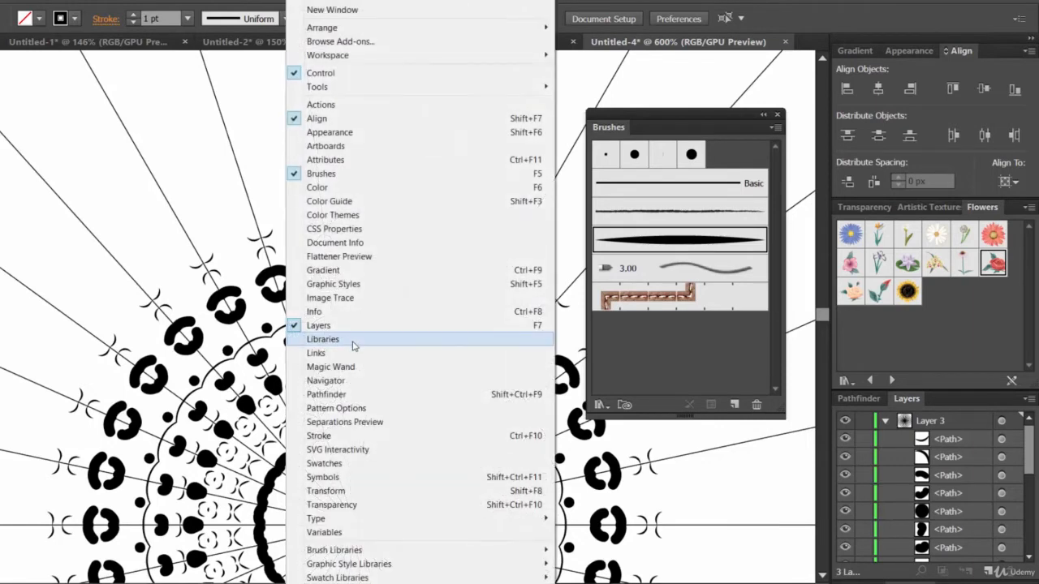
{"action": "left_click", "coordinate": [338, 479]}
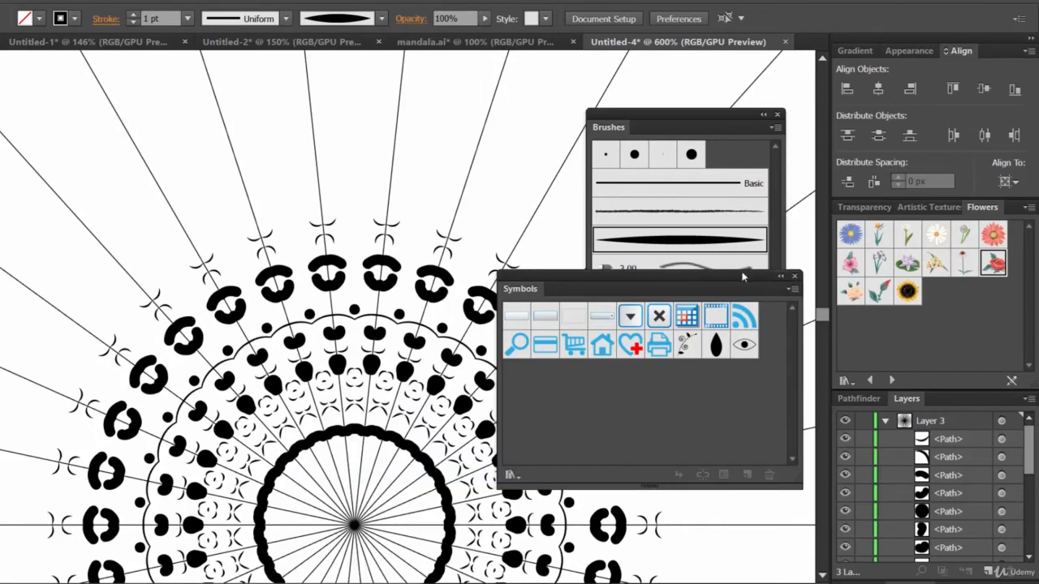
{"action": "left_click_drag", "start_coordinate": [706, 276], "coordinate": [806, 205]}
{"action": "mouse_move", "coordinate": [816, 275]}
{"action": "left_mouse_down"}
{"action": "mouse_move", "coordinate": [463, 264]}
{"action": "mouse_move", "coordinate": [322, 200]}
{"action": "left_mouse_up"}
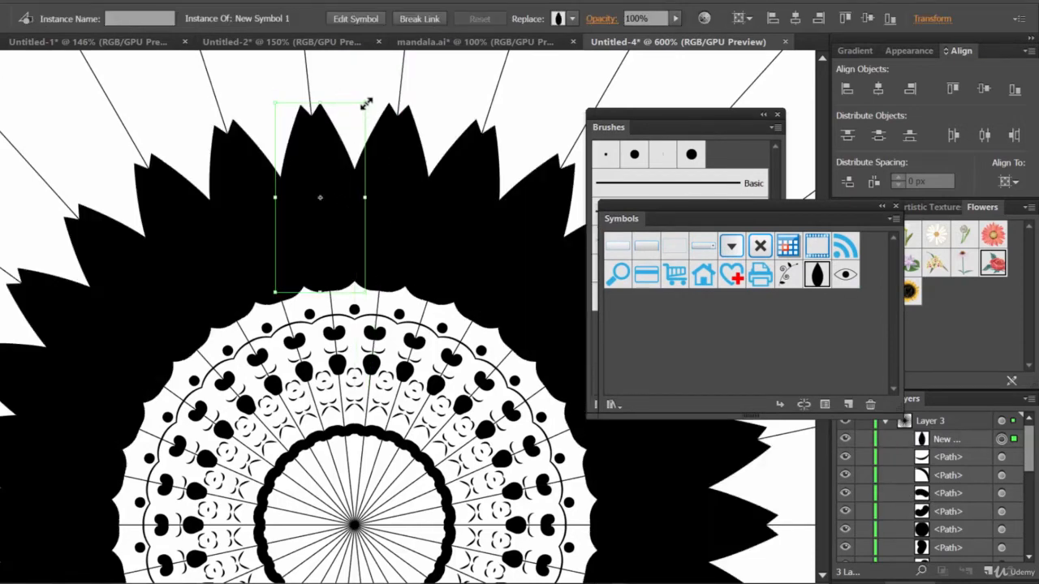
- Scale the leaf symbol down to roughly a quarter of its size and move it outside the outermost thin strokes
{"action": "left_click_drag", "start_coordinate": [365, 104], "coordinate": [362, 241]}
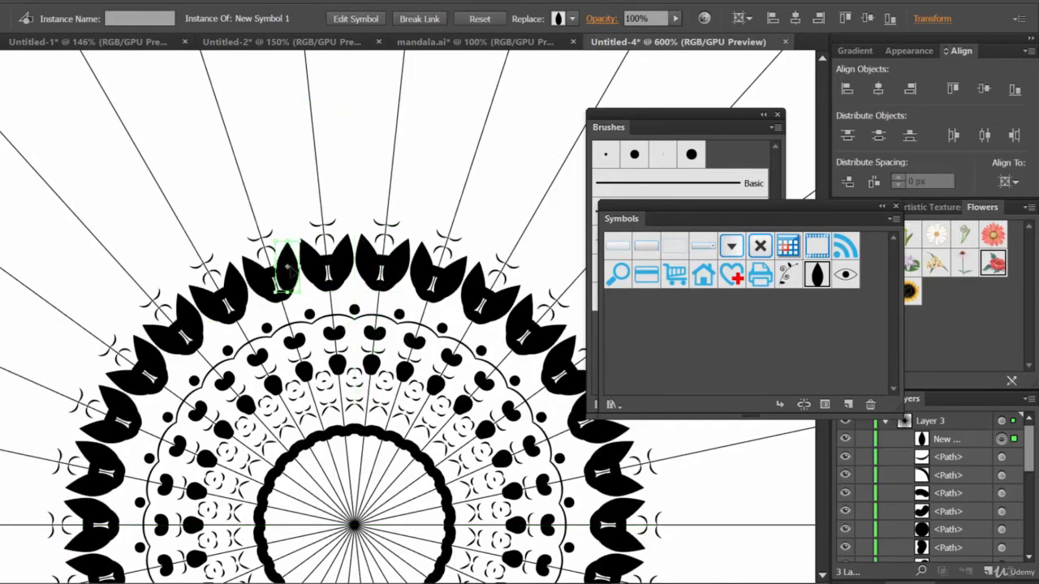
{"action": "left_click_drag", "start_coordinate": [287, 264], "coordinate": [388, 229]}
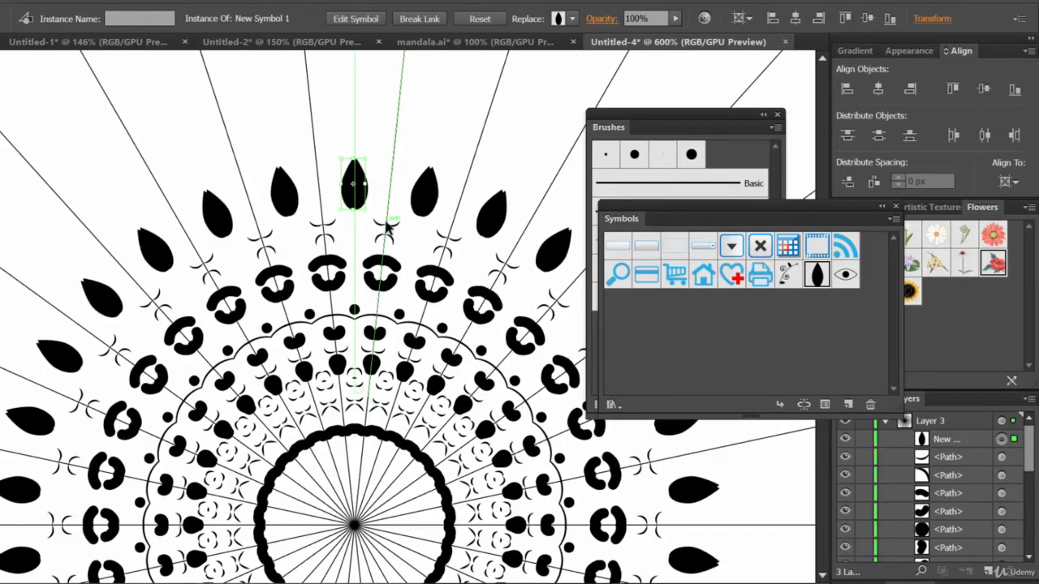
{"action": "left_click", "coordinate": [441, 134]}
- Shift the leaf symbol slightly sideways within the wedge until its mirrored copies separate into evenly spaced leaves
{"action": "left_click", "coordinate": [354, 185]}
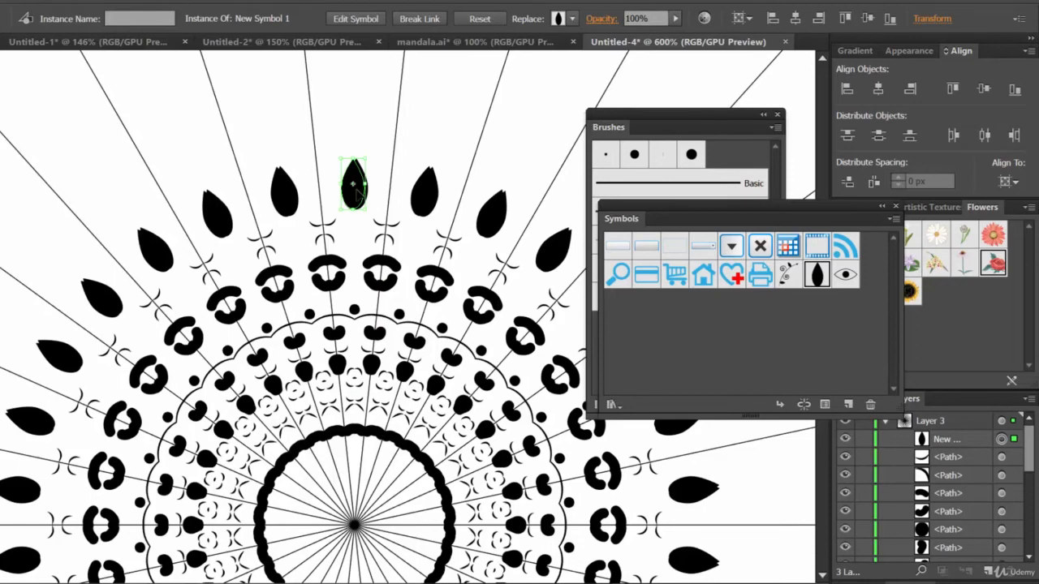
{"action": "left_click_drag", "start_coordinate": [358, 192], "coordinate": [355, 192]}
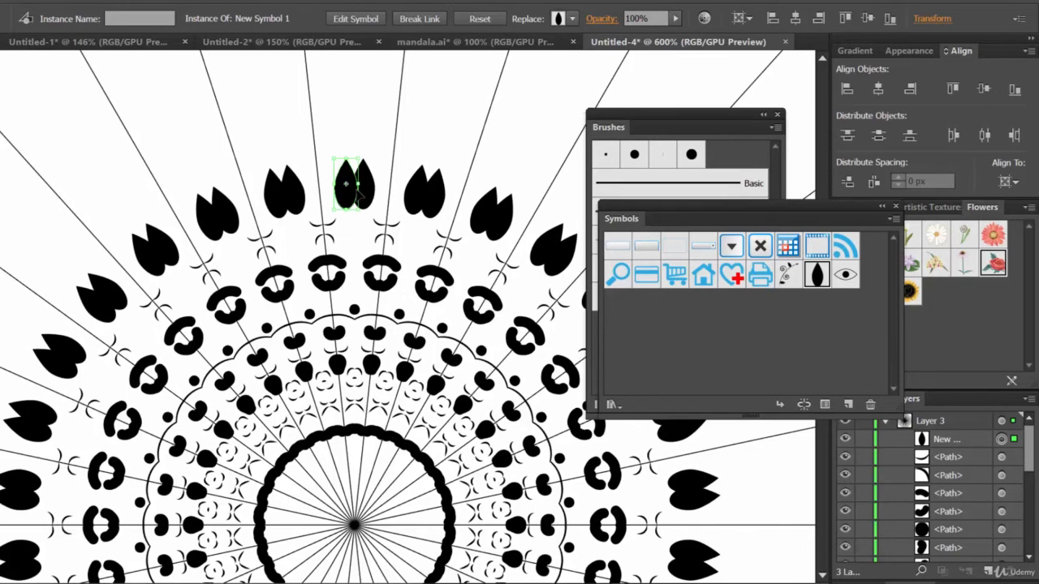
{"action": "key", "text": "Left"}
{"action": "key", "text": "Left"}
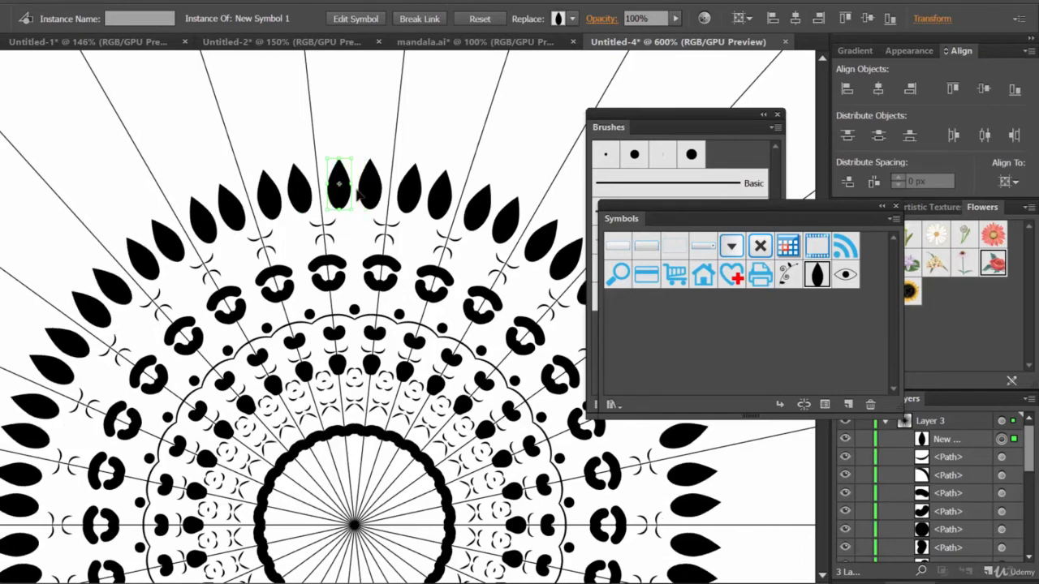
- Place an instance of the eye symbol on the artwork outside the ring of black leaves
{"action": "key", "text": "ctrl+minus"}
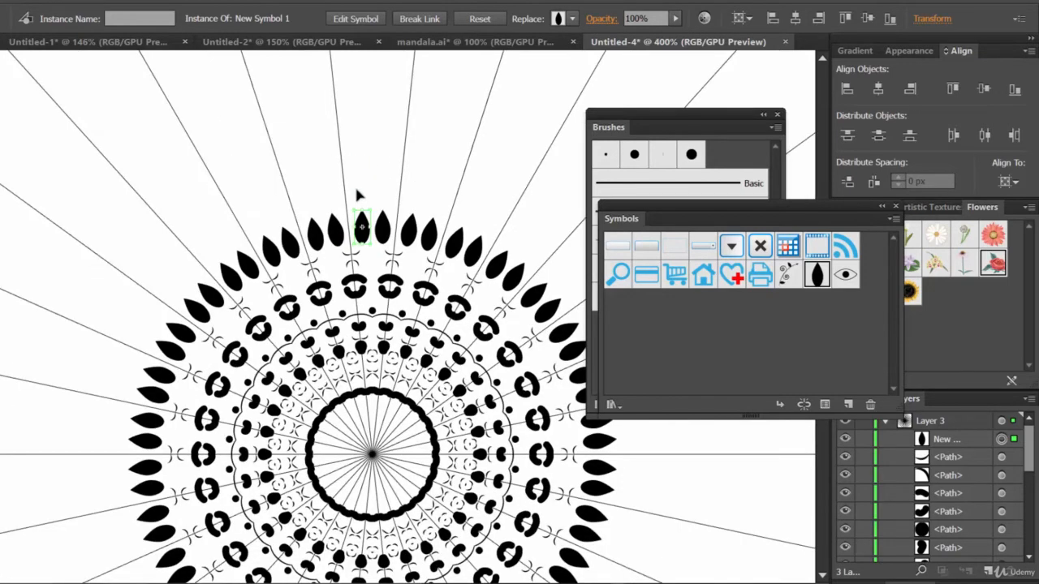
{"action": "left_click", "coordinate": [458, 173]}
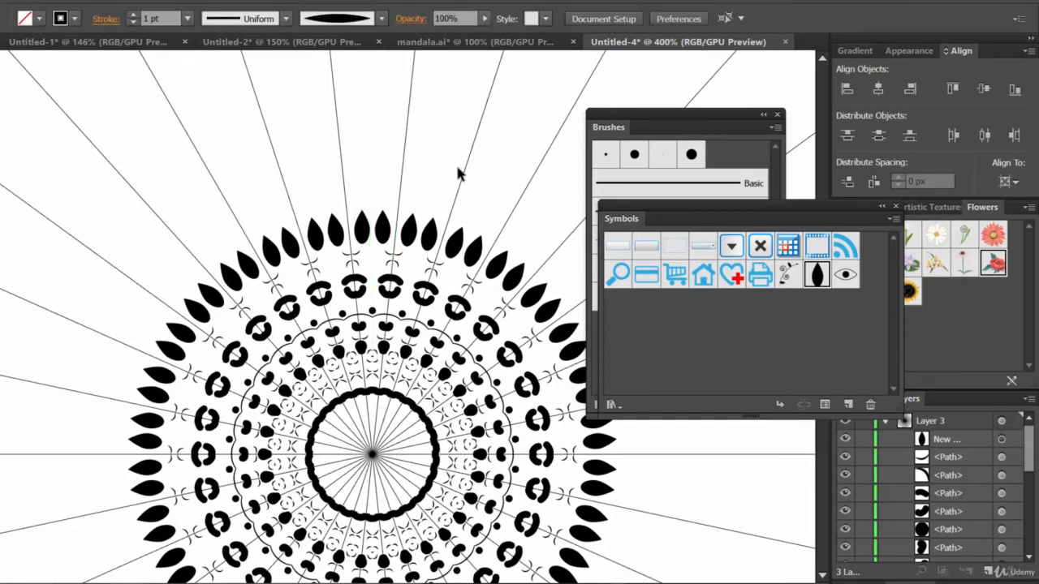
{"action": "left_click", "coordinate": [845, 276]}
{"action": "left_click_drag", "start_coordinate": [844, 276], "coordinate": [373, 195]}
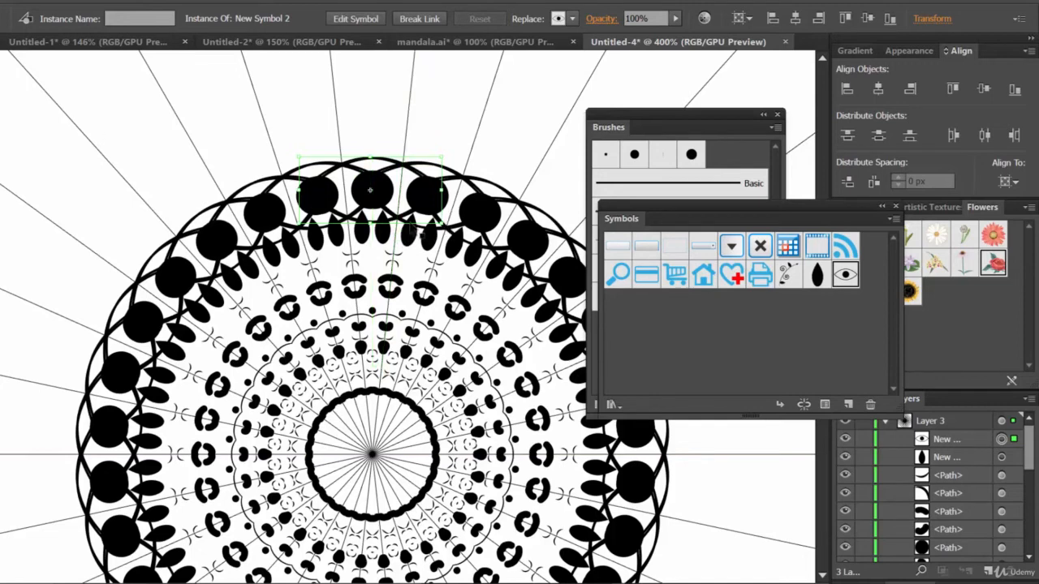
- Scale the eye symbol down to about 23 px wide and centre it above the leaves so its copies form a ring of separate eyes
{"action": "left_click_drag", "start_coordinate": [441, 223], "coordinate": [349, 182]}
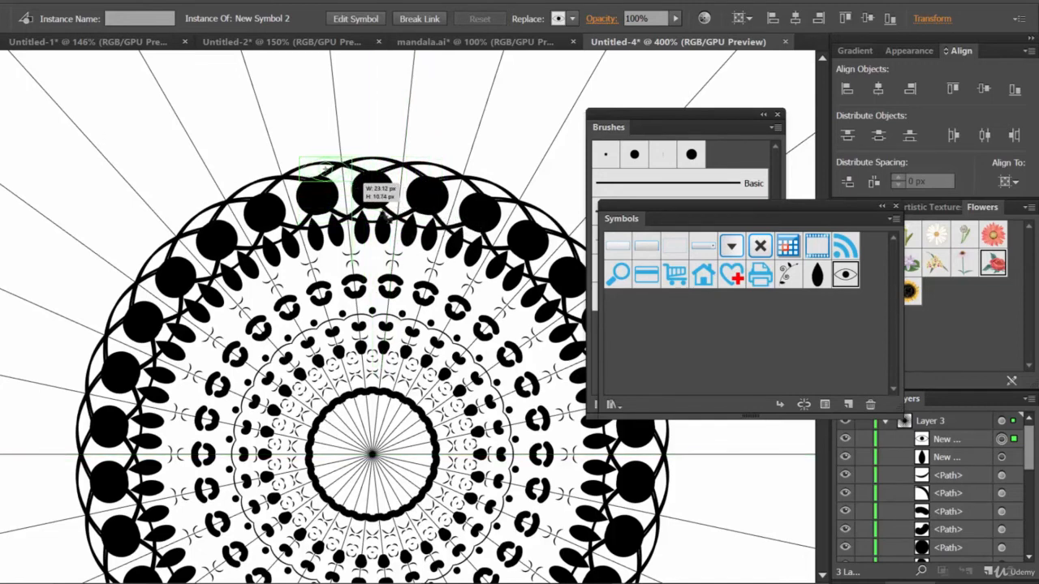
{"action": "left_click", "coordinate": [350, 168]}
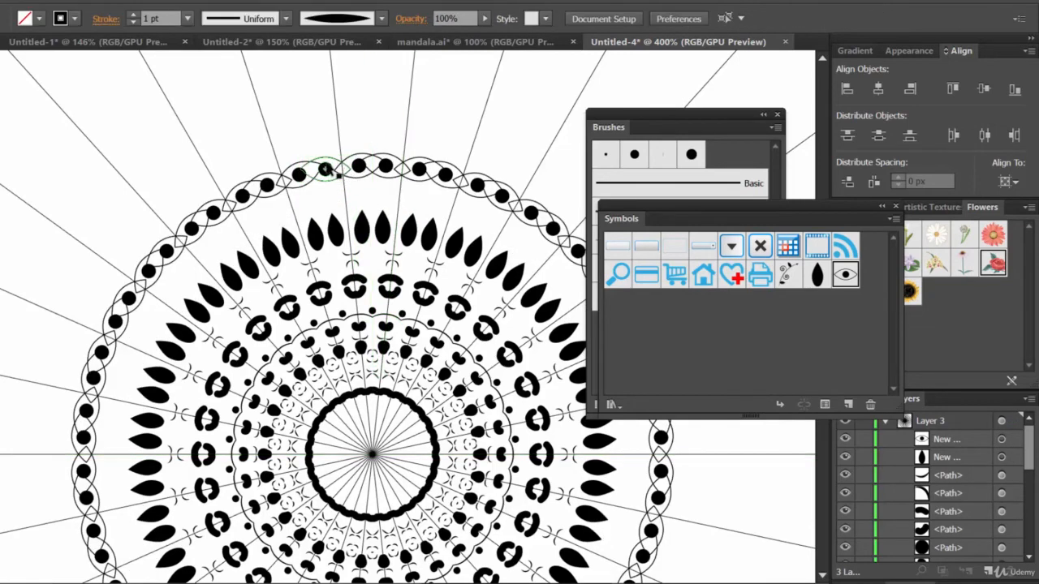
{"action": "left_click_drag", "start_coordinate": [324, 168], "coordinate": [373, 177]}
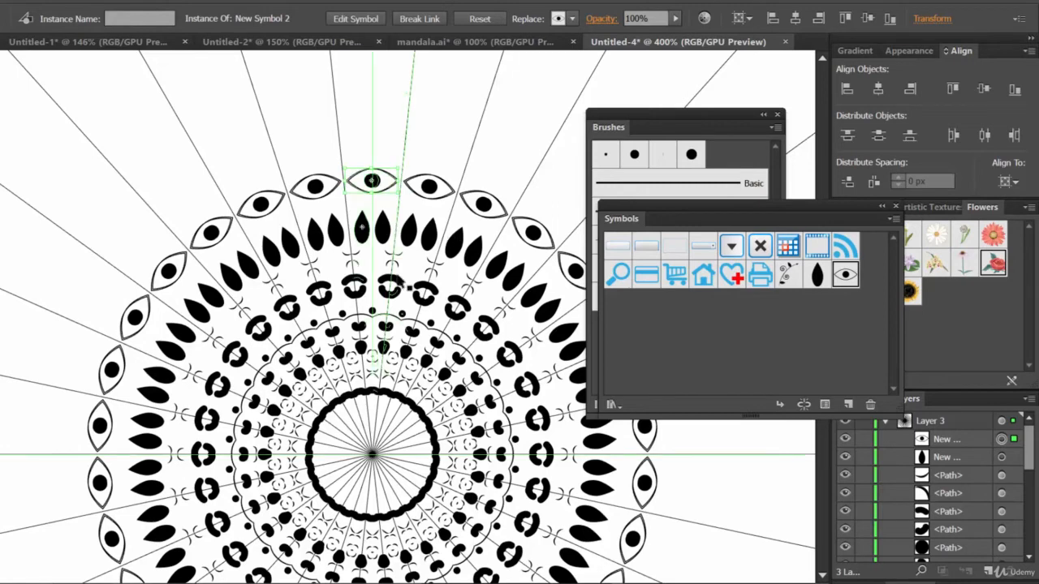
{"action": "left_click", "coordinate": [457, 133]}
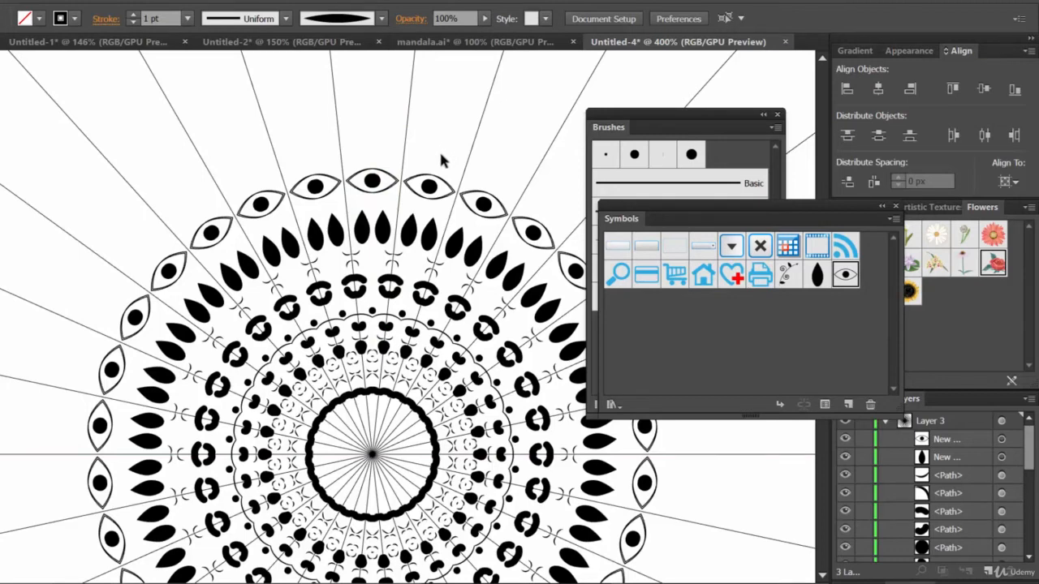
{"action": "left_click", "coordinate": [394, 185]}
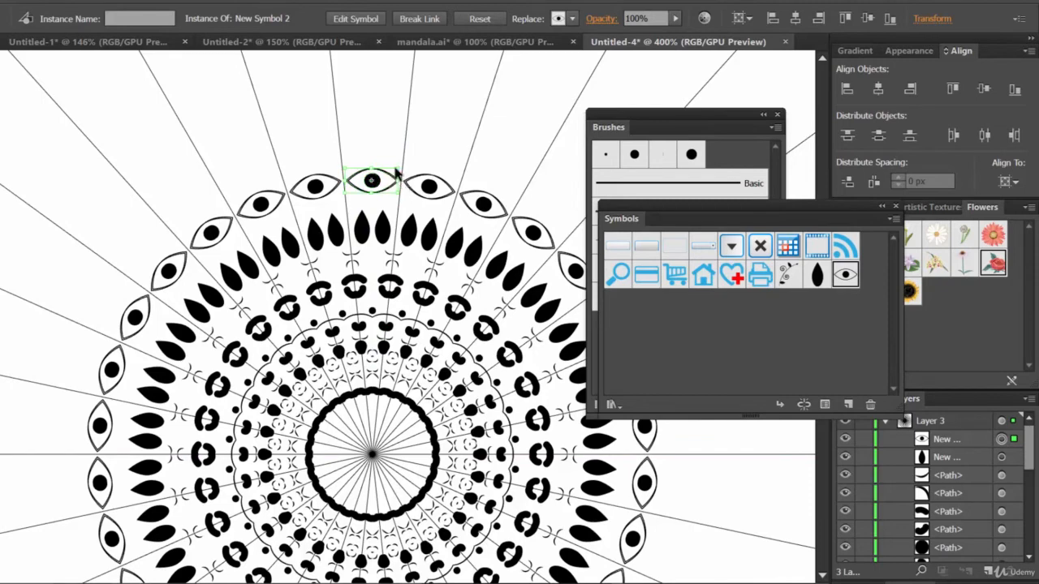
{"action": "left_click", "coordinate": [444, 148]}
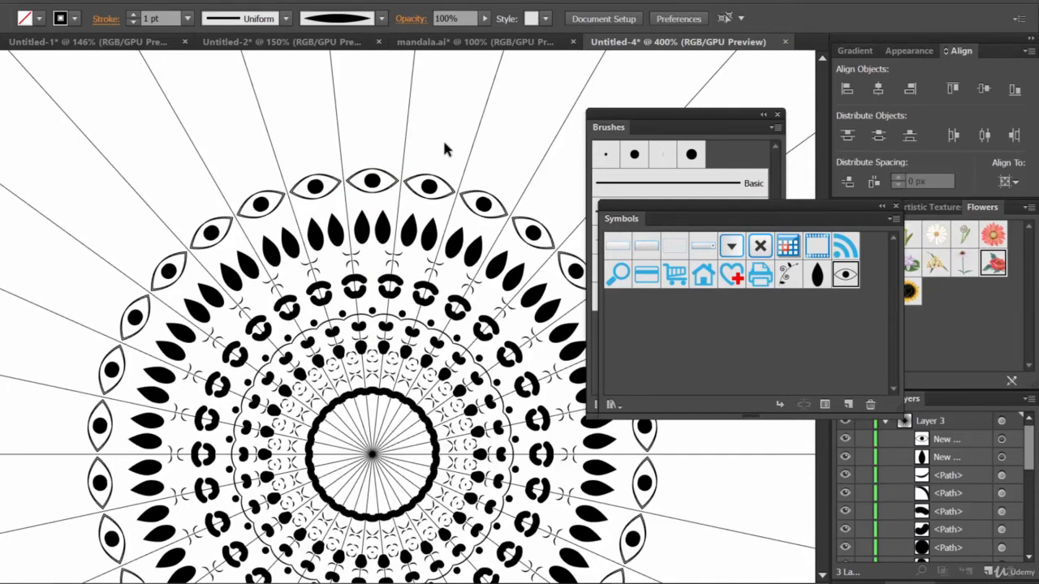
- Place the floral flourish symbol, scale it down to a small fraction of its size, and move it just outside the eye ring
{"action": "left_click", "coordinate": [788, 275]}
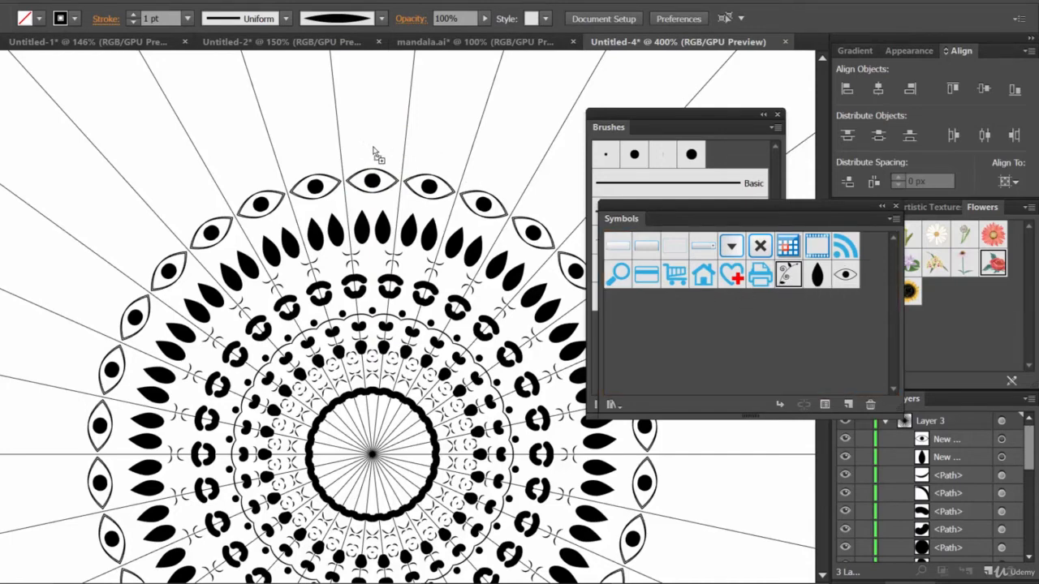
{"action": "left_click", "coordinate": [408, 185]}
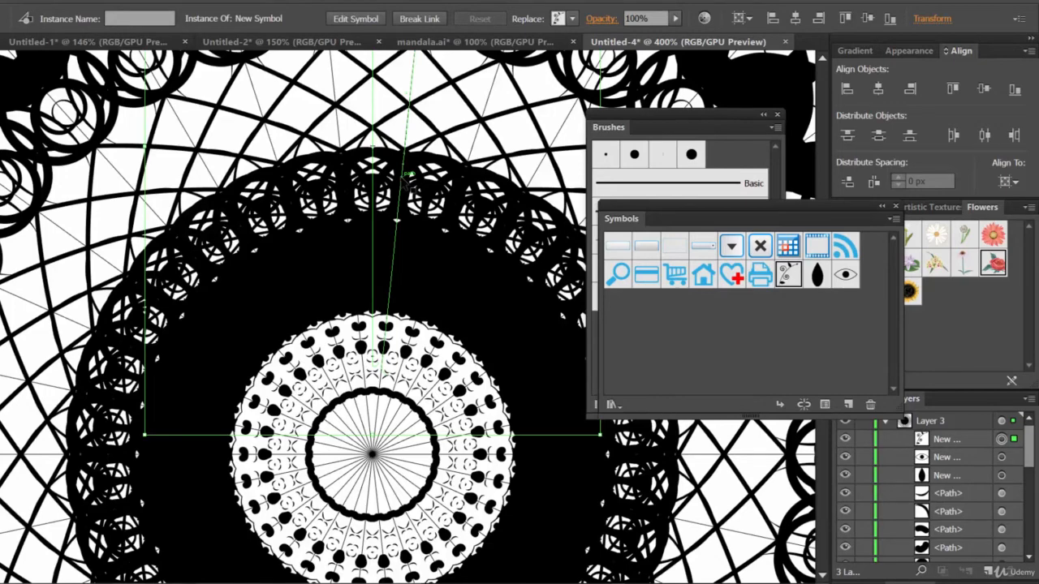
{"action": "key", "text": "ctrl+minus"}
{"action": "key", "text": "ctrl+minus"}
{"action": "key", "text": "ctrl+minus"}
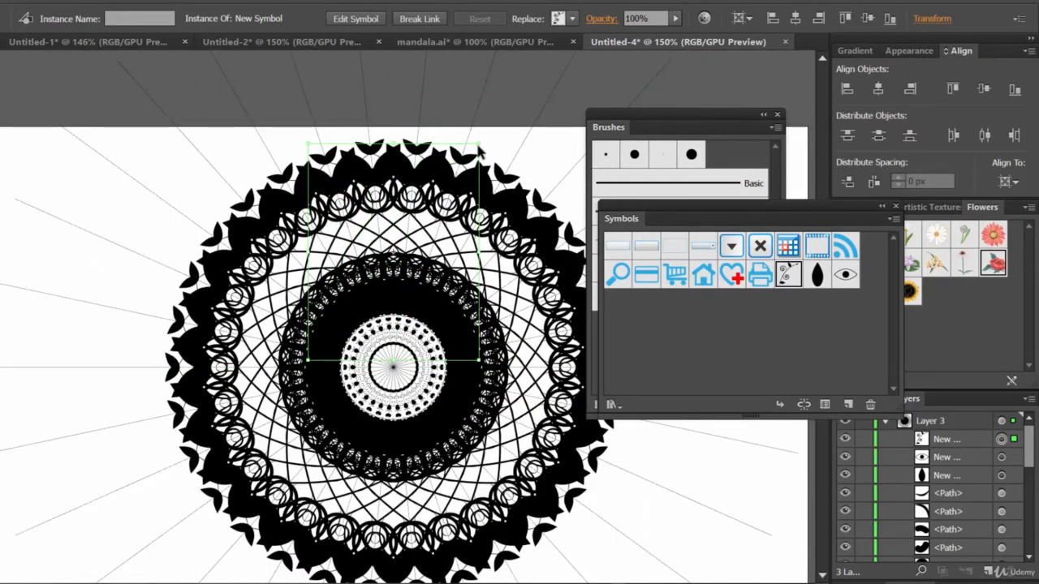
{"action": "left_click_drag", "start_coordinate": [479, 143], "coordinate": [353, 271]}
{"action": "left_click_drag", "start_coordinate": [346, 312], "coordinate": [371, 242]}
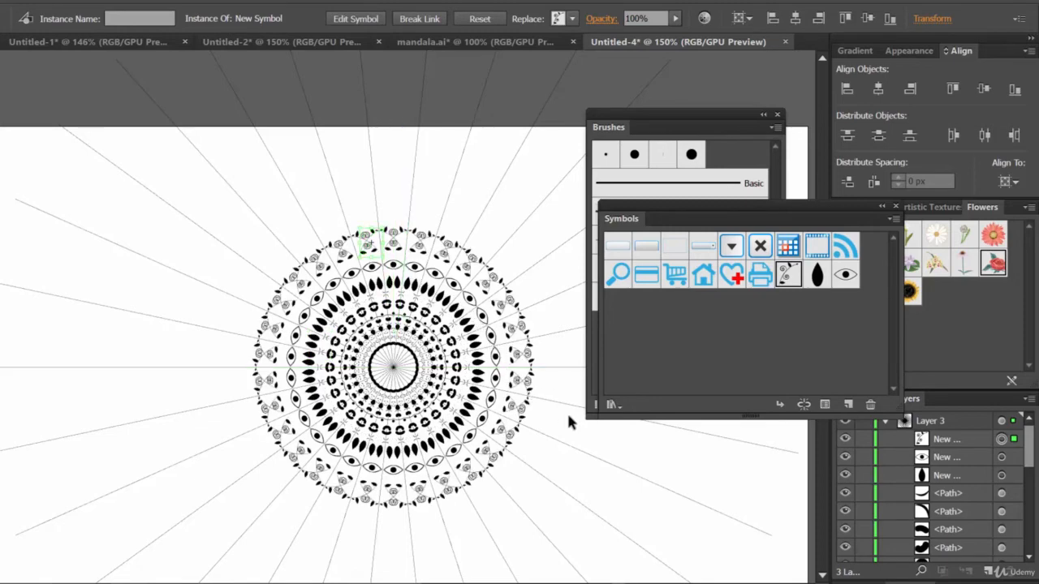
- Shrink the flourish symbol further to about half its size and add a thin tapered arc at the wedge edge outside it
{"action": "key", "text": "ctrl+equal"}
{"action": "key", "text": "ctrl+equal"}
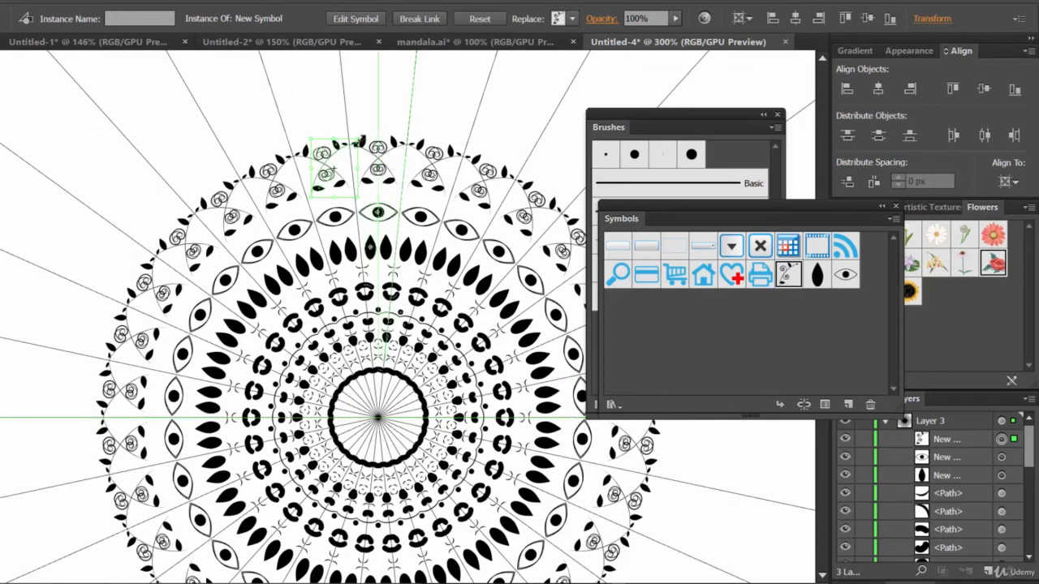
{"action": "left_click_drag", "start_coordinate": [361, 141], "coordinate": [342, 168]}
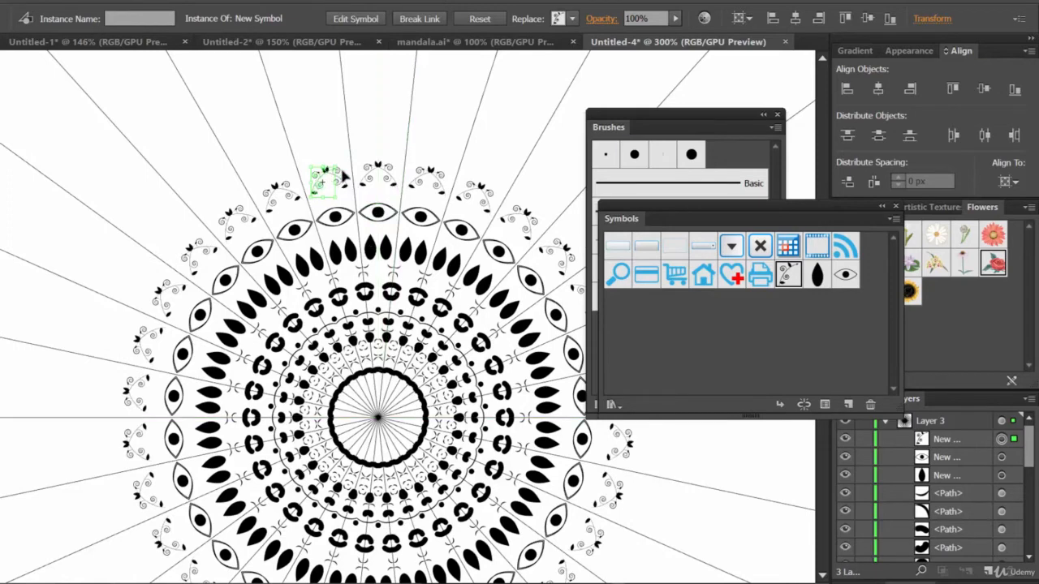
{"action": "mouse_move", "coordinate": [341, 170]}
{"action": "left_mouse_down"}
{"action": "mouse_move", "coordinate": [377, 162]}
{"action": "mouse_move", "coordinate": [381, 174]}
{"action": "mouse_move", "coordinate": [369, 179]}
{"action": "mouse_move", "coordinate": [391, 206]}
{"action": "left_mouse_up"}
{"action": "left_click", "coordinate": [425, 127]}
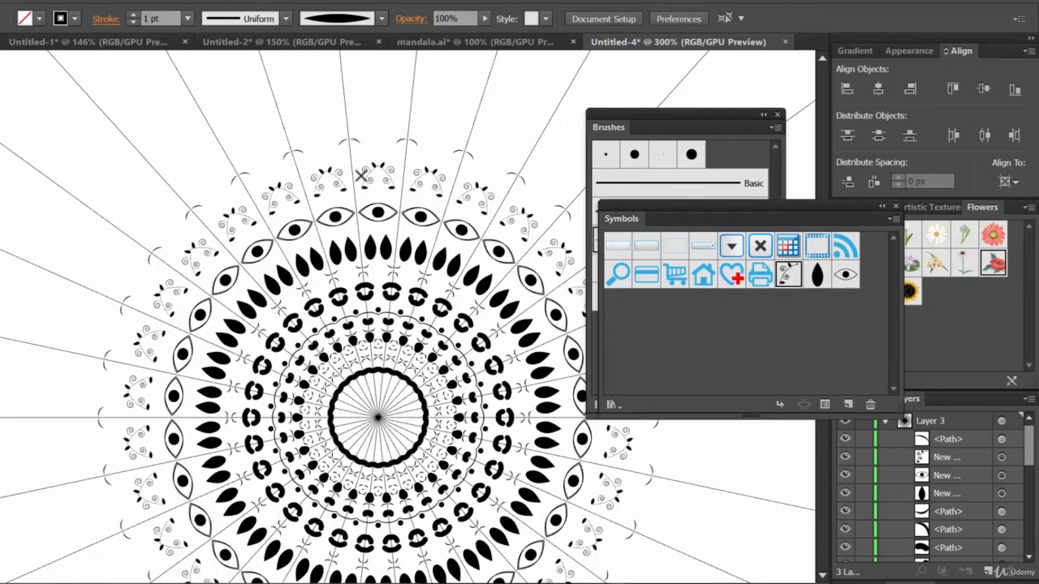
- Switch the brush from the tapered art brush to the 3 pt. Round calligraphic brush with nothing selected
{"action": "left_click", "coordinate": [382, 17]}
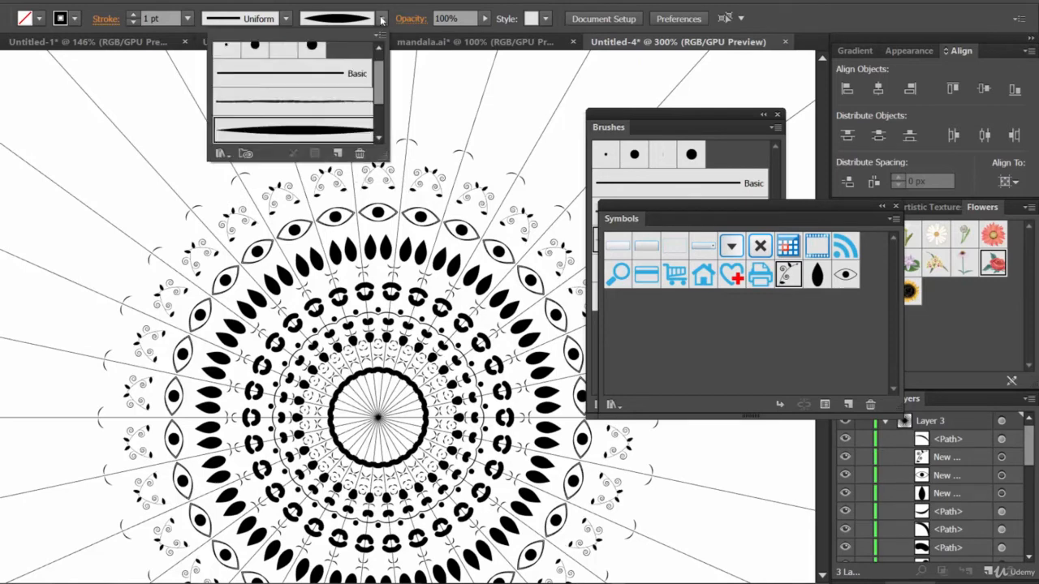
{"action": "left_click_drag", "start_coordinate": [377, 93], "coordinate": [378, 78]}
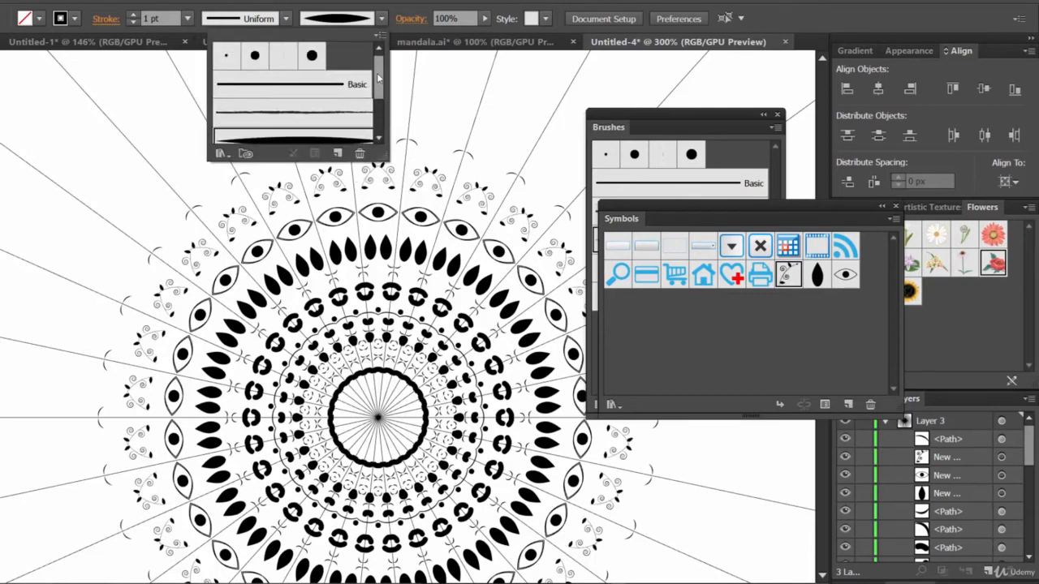
{"action": "left_click", "coordinate": [227, 56]}
{"action": "left_click", "coordinate": [396, 99]}
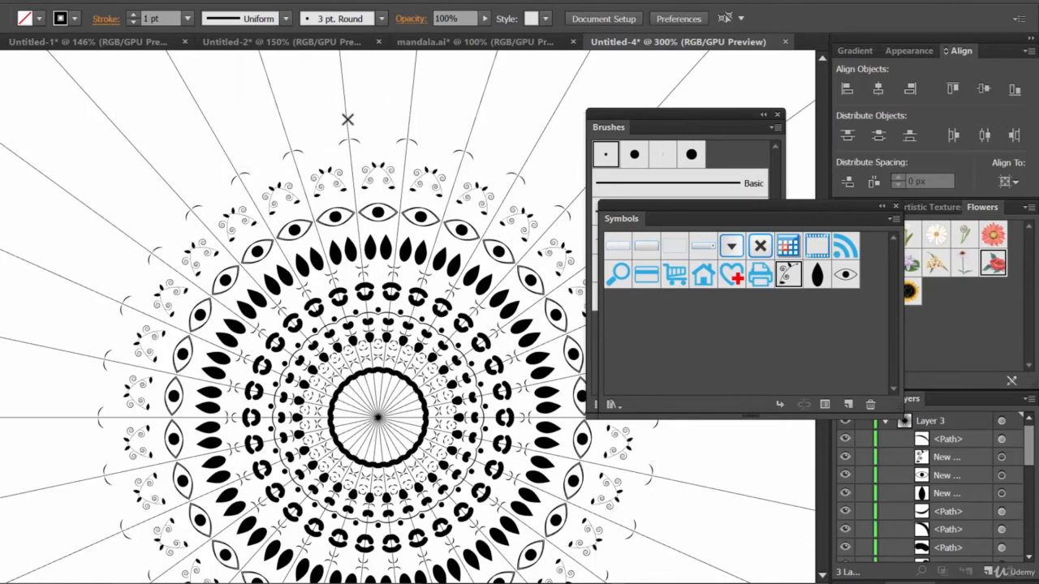
{"action": "left_click_drag", "start_coordinate": [349, 119], "coordinate": [360, 119]}
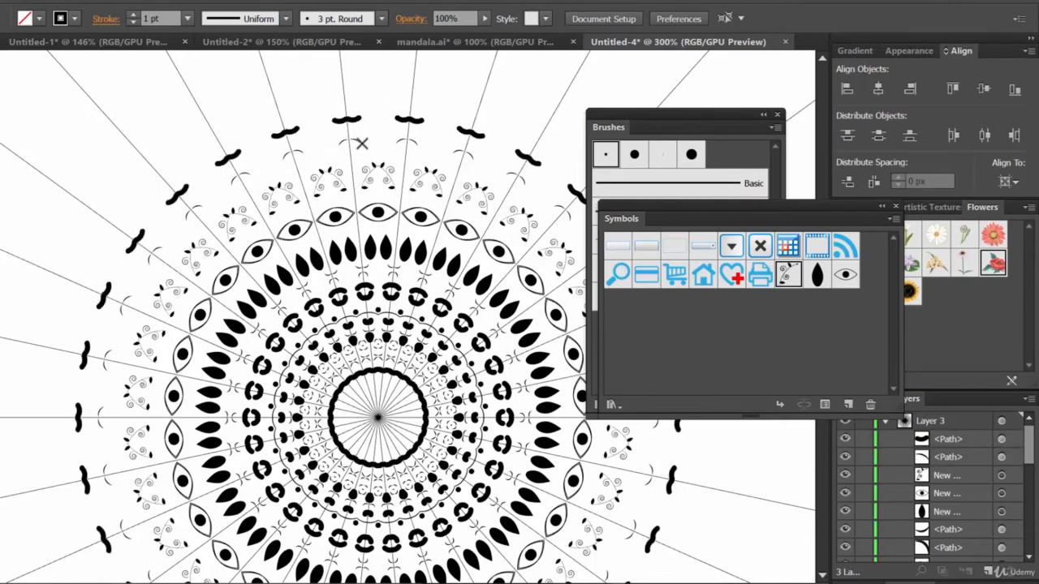
{"action": "key", "text": "v"}
{"action": "key", "text": "ctrl+z"}
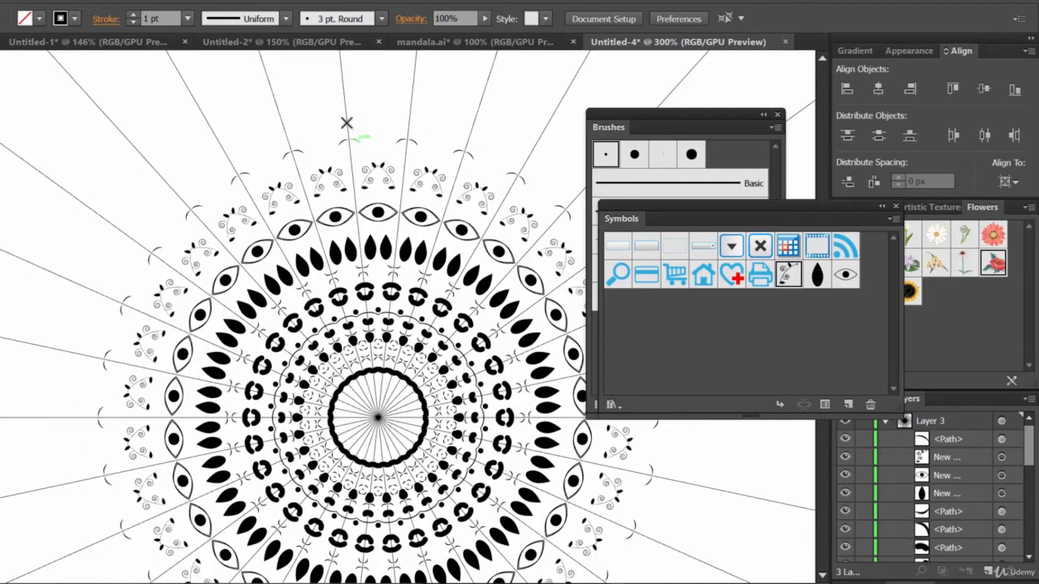
- Paint a closed leaf-shaped loop at the wedge edge outside the thin arcs, plus a curved stroke linking it towards the neighbouring motif
{"action": "mouse_move", "coordinate": [347, 122]}
{"action": "left_mouse_down"}
{"action": "mouse_move", "coordinate": [372, 107]}
{"action": "mouse_move", "coordinate": [357, 127]}
{"action": "mouse_move", "coordinate": [347, 121]}
{"action": "left_mouse_up"}
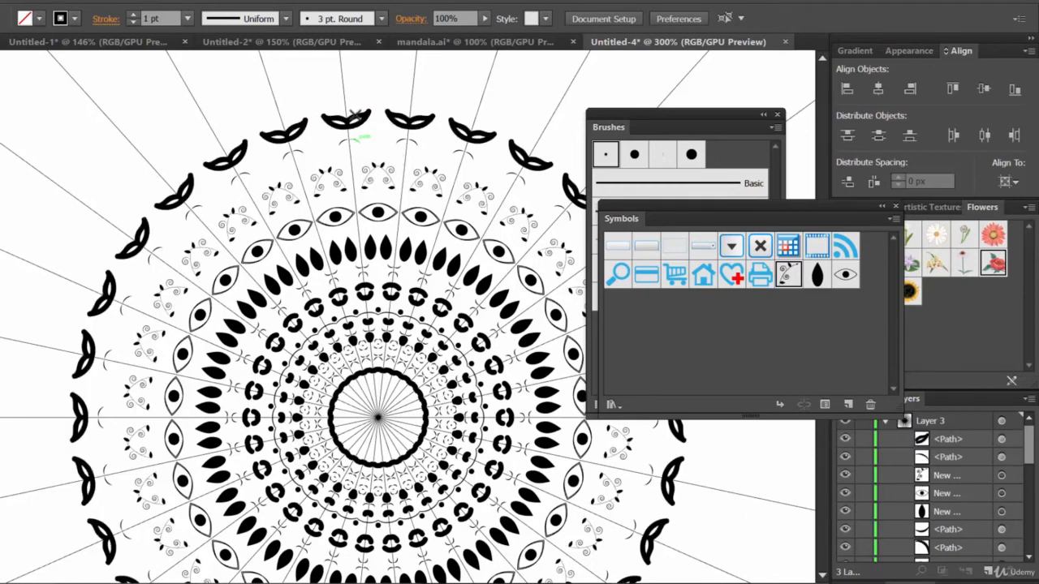
{"action": "left_click_drag", "start_coordinate": [350, 120], "coordinate": [376, 102]}
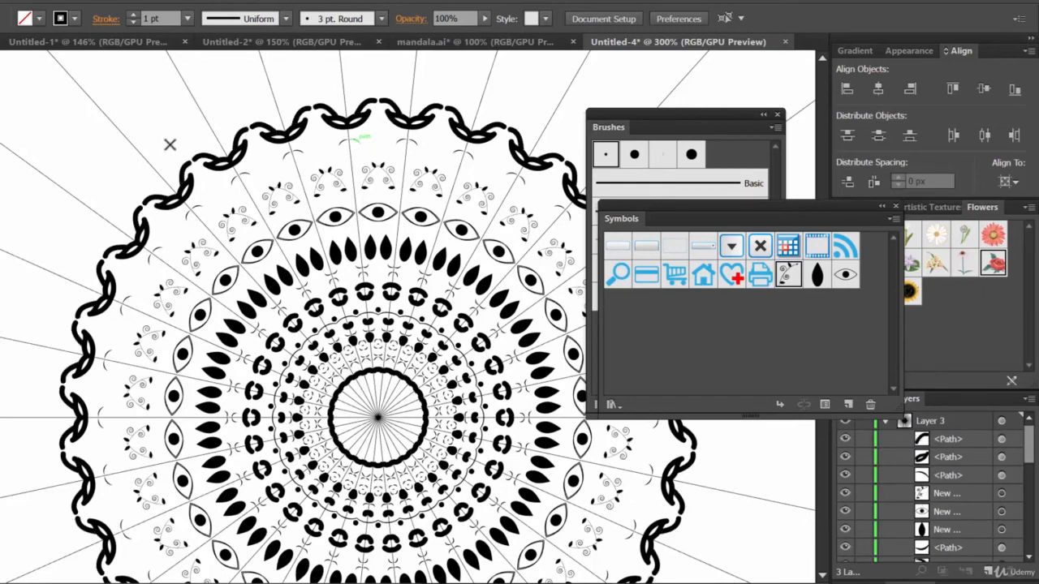
- Paint a teardrop, a curling petal and a dot above the leaf loops to form tulips, and fill an oval dot between the thin arcs
{"action": "left_click_drag", "start_coordinate": [344, 84], "coordinate": [349, 109]}
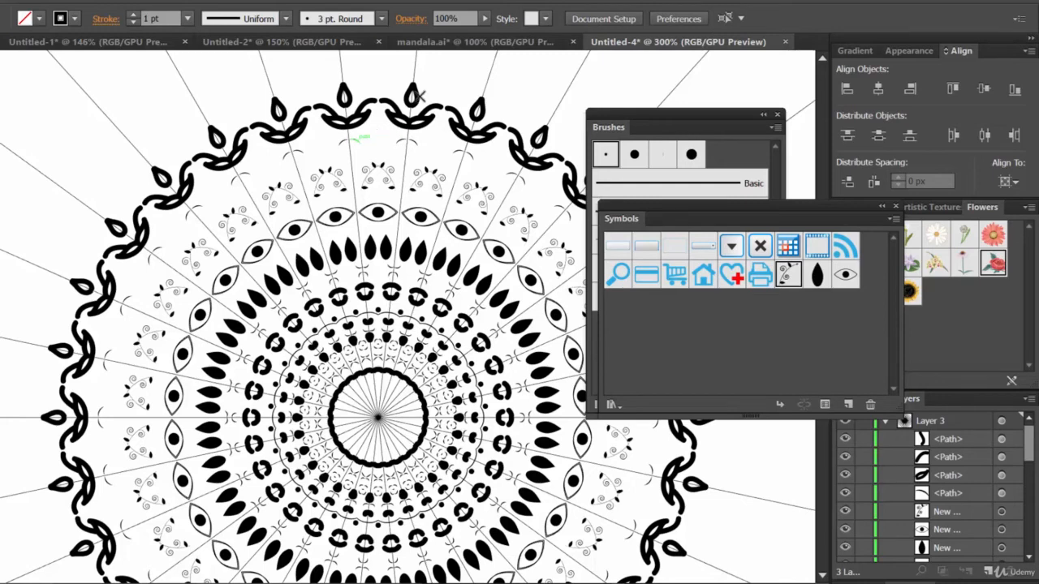
{"action": "left_click_drag", "start_coordinate": [420, 92], "coordinate": [436, 97]}
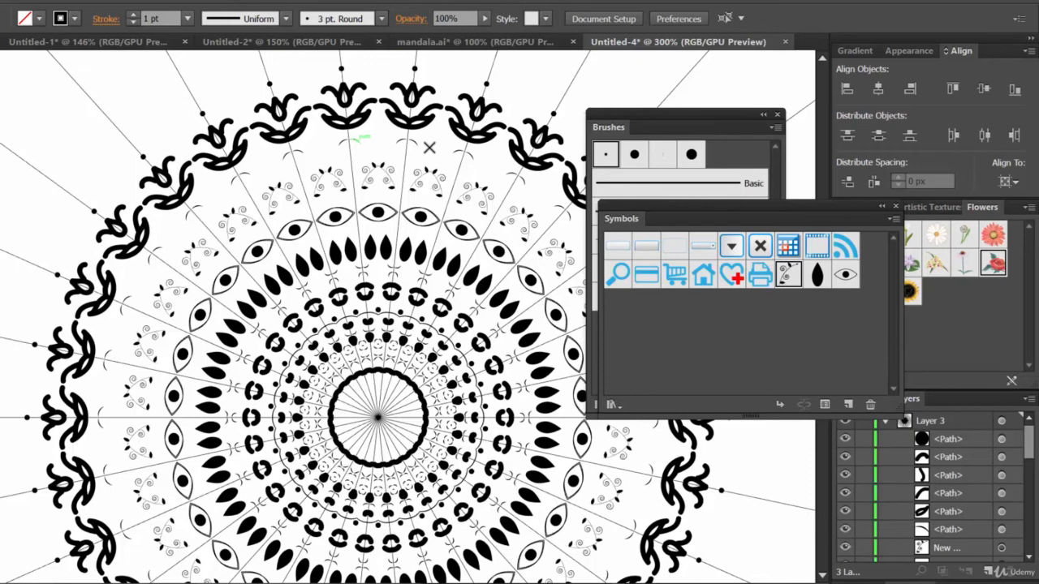
{"action": "left_click_drag", "start_coordinate": [430, 147], "coordinate": [438, 149]}
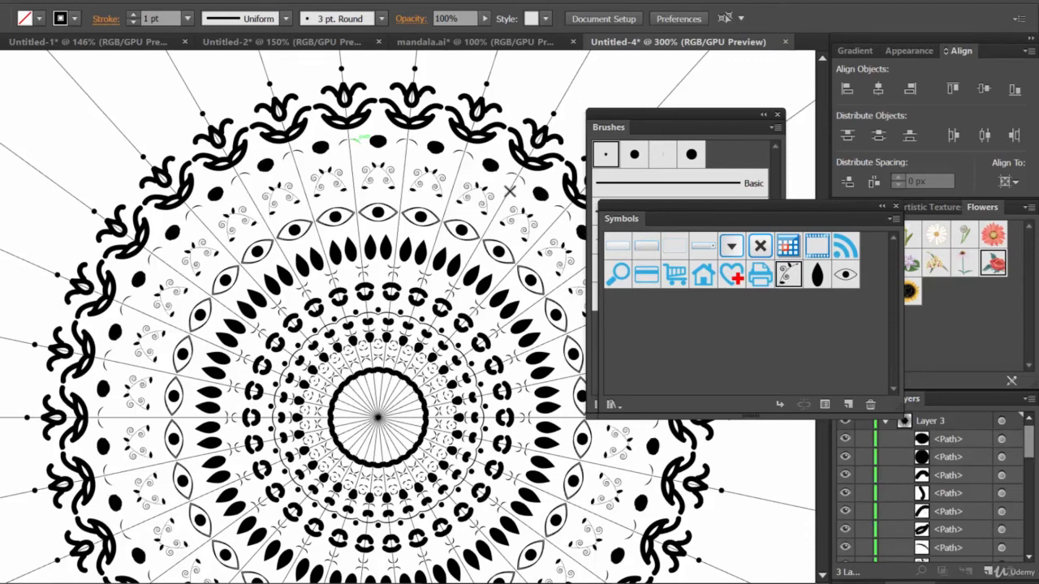
- Paint a wavy outline outside the tulip motifs and decorate it with small leaf loops on its crests, inner curves and hollows
{"action": "scroll", "coordinate": [442, 156], "scroll_direction": "up", "scroll_amount": 5}
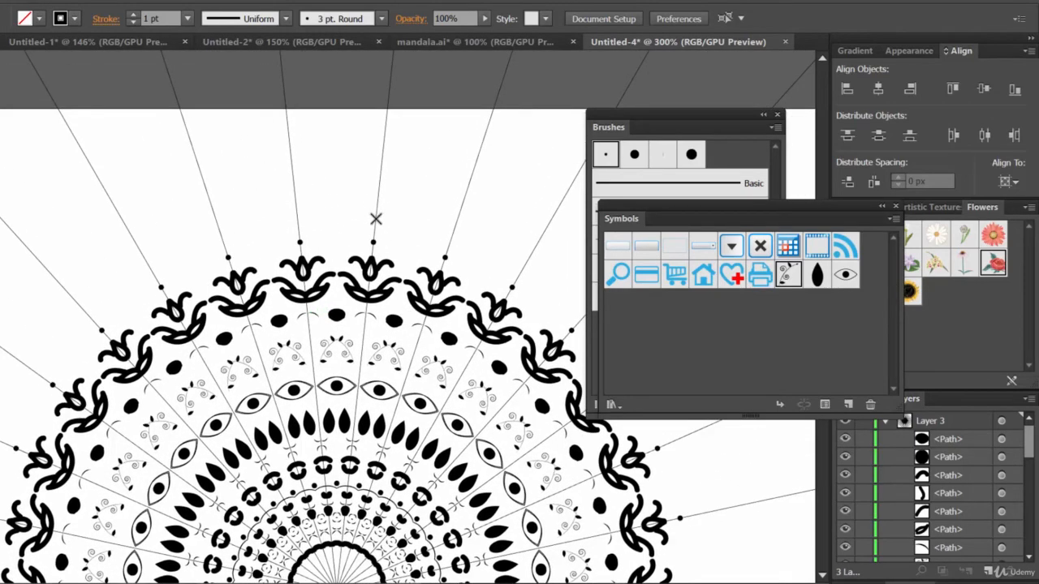
{"action": "mouse_move", "coordinate": [376, 218]}
{"action": "left_mouse_down"}
{"action": "mouse_move", "coordinate": [385, 224]}
{"action": "mouse_move", "coordinate": [415, 189]}
{"action": "mouse_move", "coordinate": [421, 203]}
{"action": "left_mouse_up"}
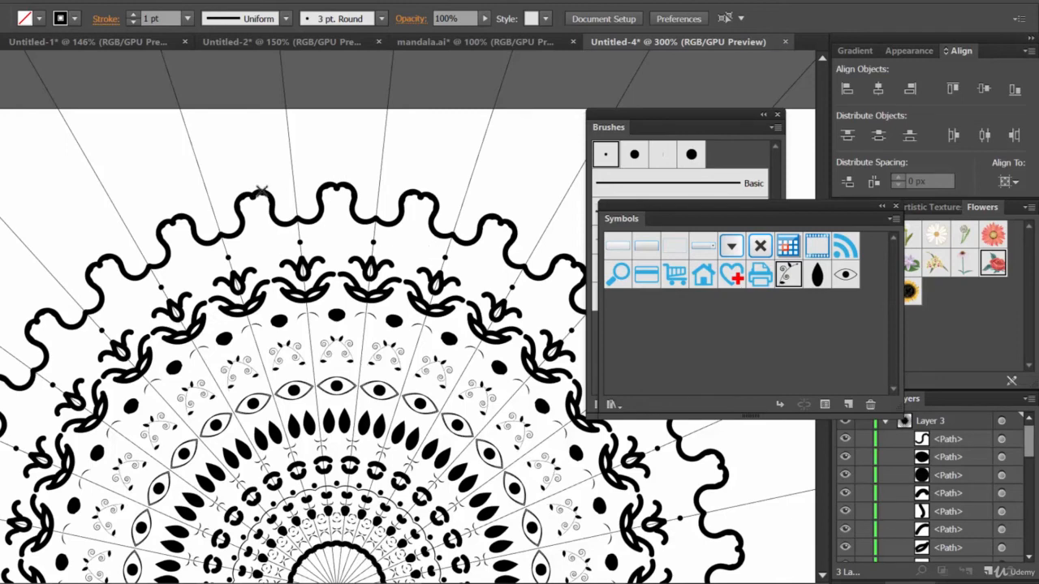
{"action": "mouse_move", "coordinate": [258, 191]}
{"action": "left_mouse_down"}
{"action": "mouse_move", "coordinate": [281, 180]}
{"action": "mouse_move", "coordinate": [266, 199]}
{"action": "left_mouse_up"}
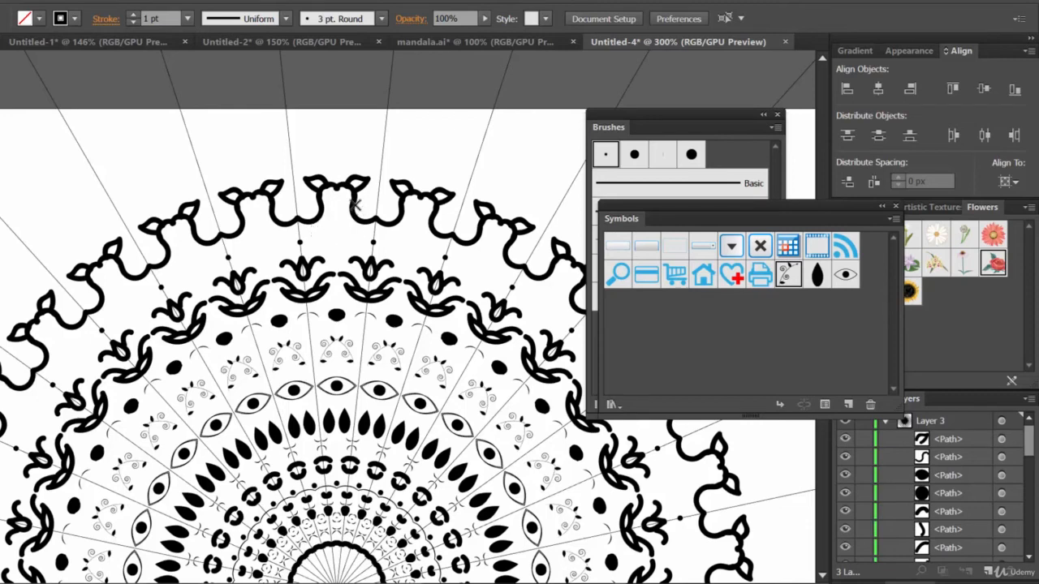
{"action": "left_click_drag", "start_coordinate": [354, 205], "coordinate": [372, 234]}
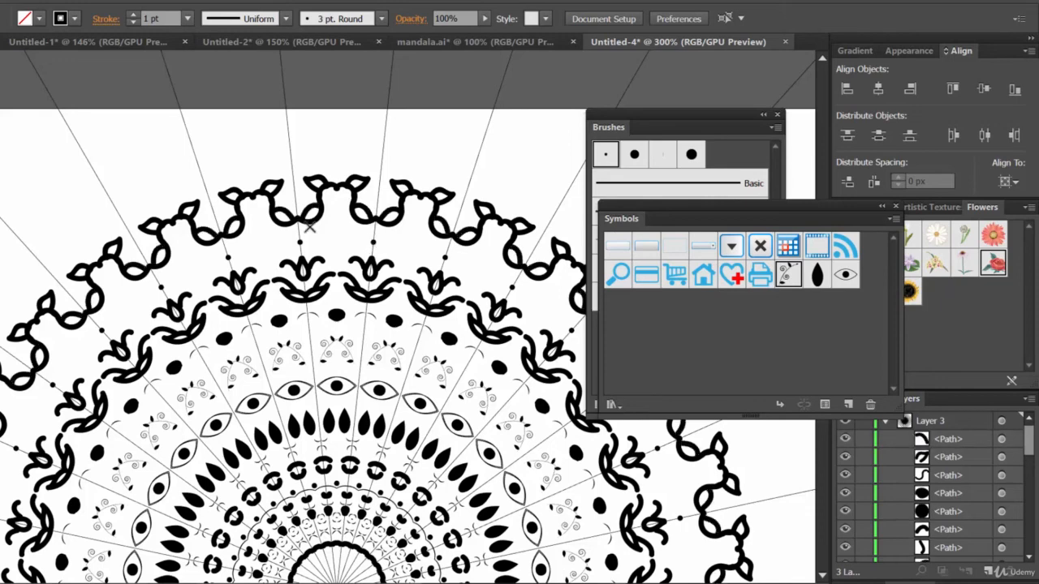
{"action": "left_click_drag", "start_coordinate": [209, 203], "coordinate": [221, 228]}
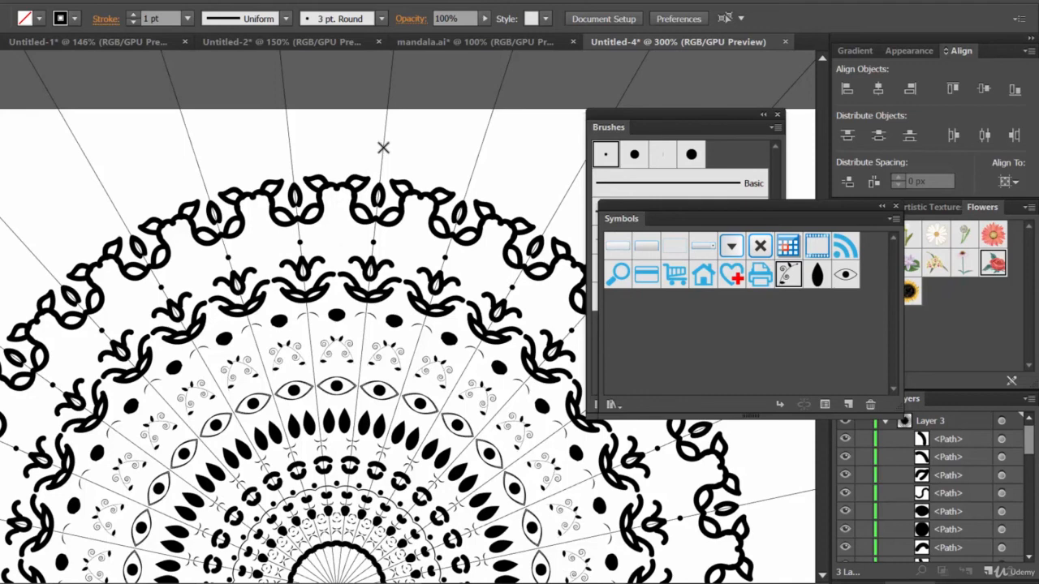
- Paint a fan of curved strokes at the wedge edge outside the wavy ring and join the fans with a scalloped outer border
{"action": "mouse_move", "coordinate": [382, 153]}
{"action": "left_mouse_down"}
{"action": "mouse_move", "coordinate": [412, 129]}
{"action": "mouse_move", "coordinate": [423, 141]}
{"action": "left_mouse_up"}
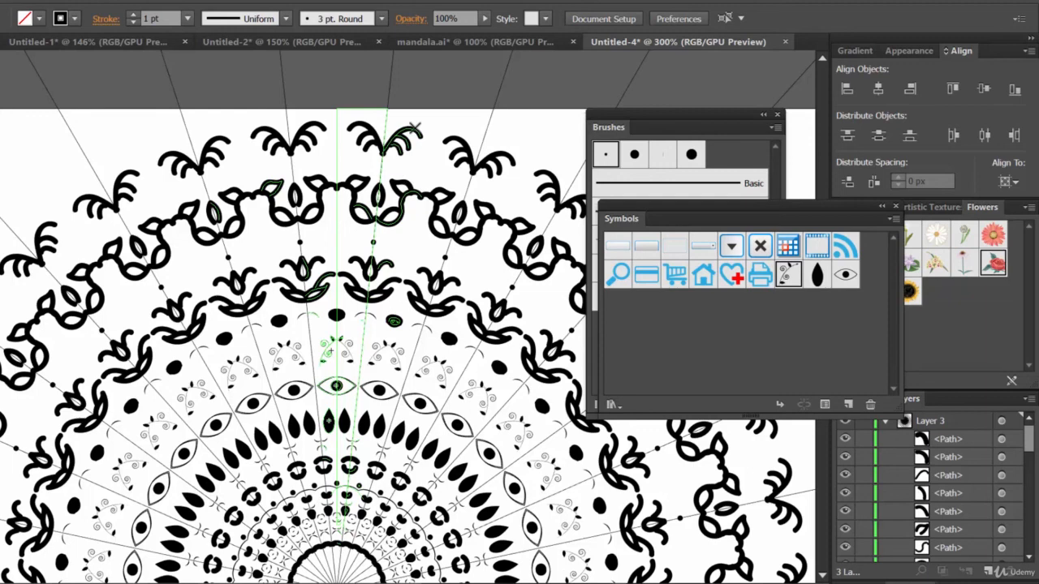
{"action": "mouse_move", "coordinate": [415, 129]}
{"action": "left_mouse_down"}
{"action": "mouse_move", "coordinate": [442, 115]}
{"action": "mouse_move", "coordinate": [417, 122]}
{"action": "left_mouse_up"}
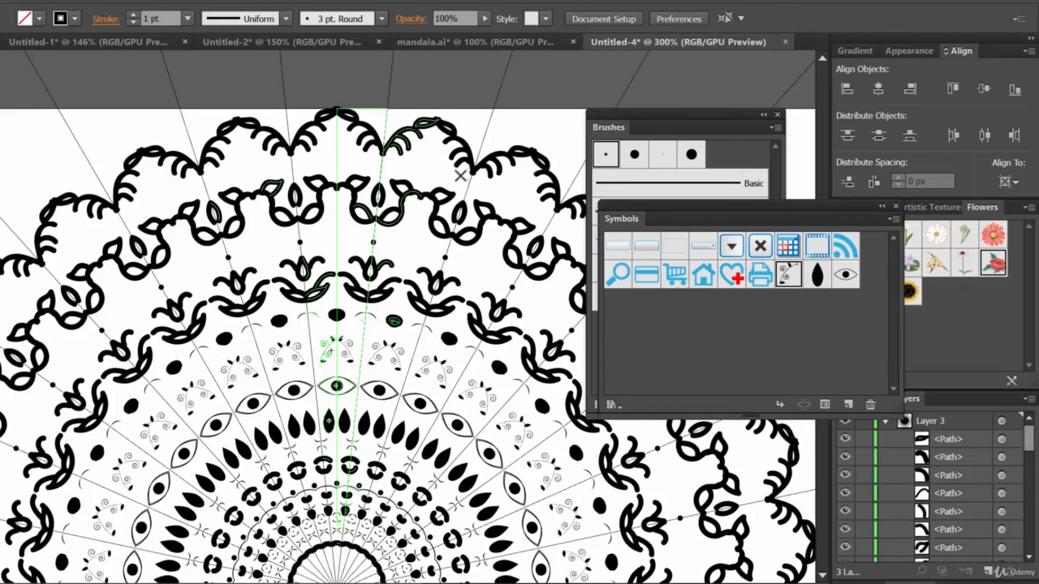
{"action": "key", "text": "ctrl+minus"}
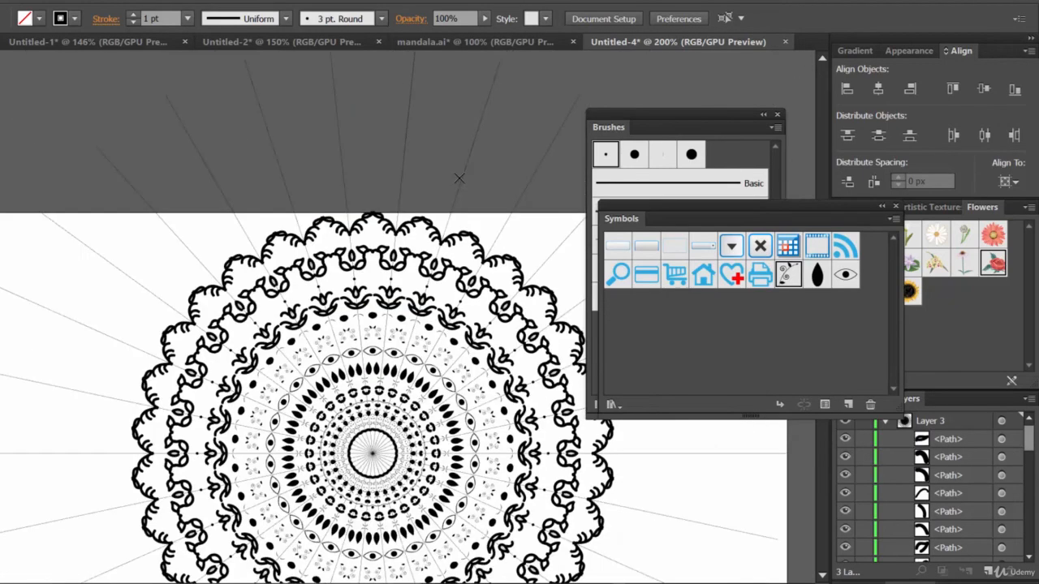
{"action": "key", "text": "ctrl+minus"}
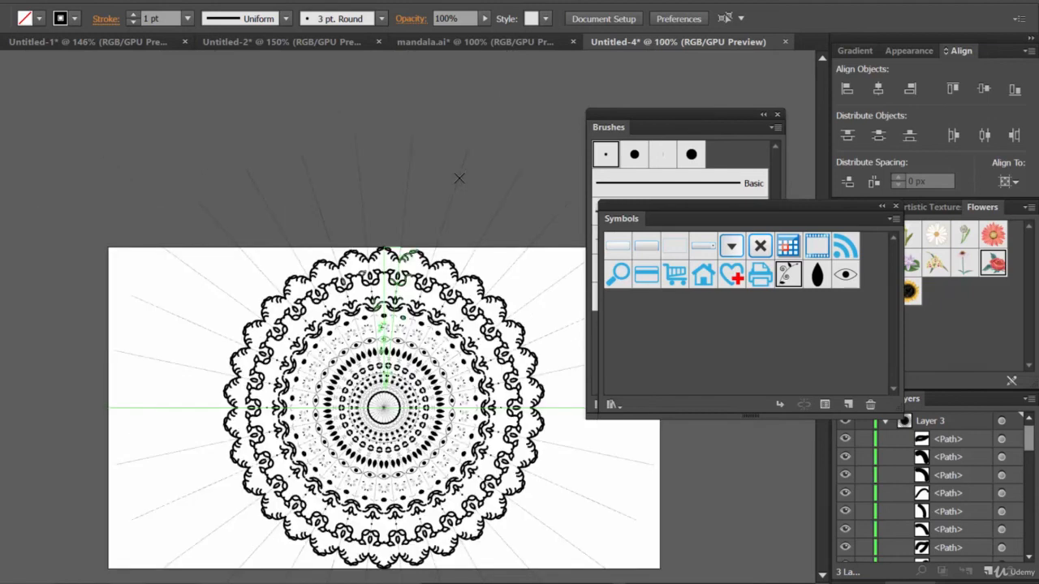
- Hide the visible guide-line path near the end of Layer 3 to remove the radial template lines from the mandala
{"action": "left_click_drag", "start_coordinate": [446, 378], "coordinate": [369, 256]}
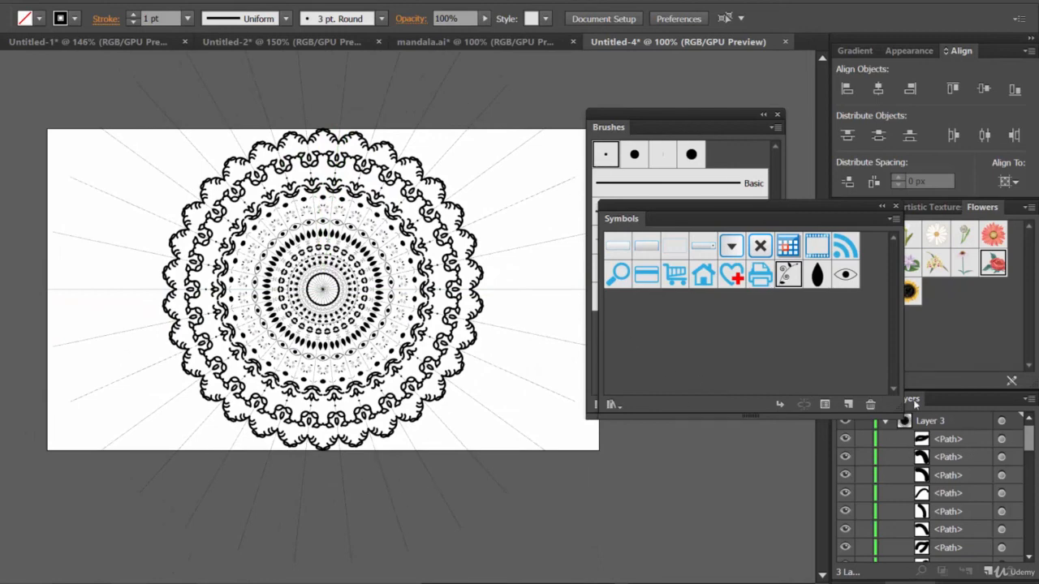
{"action": "left_click_drag", "start_coordinate": [914, 403], "coordinate": [678, 240]}
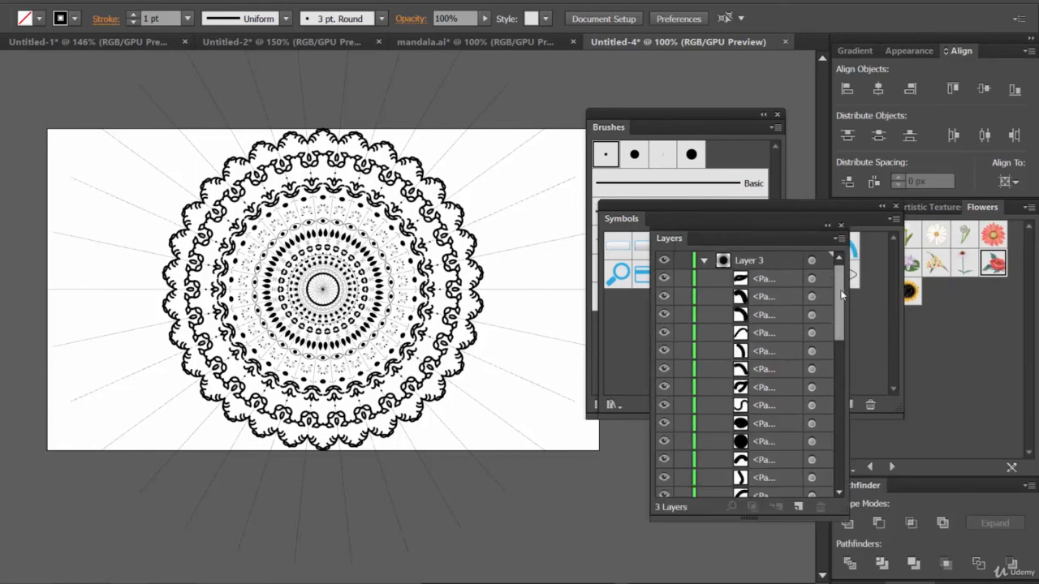
{"action": "left_click_drag", "start_coordinate": [842, 294], "coordinate": [854, 438]}
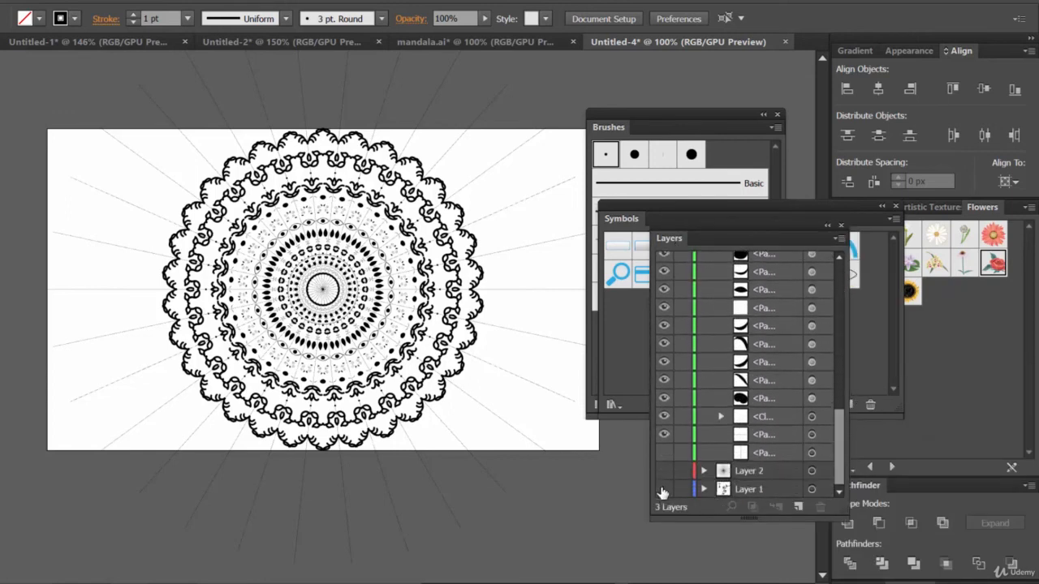
{"action": "left_click", "coordinate": [664, 435]}
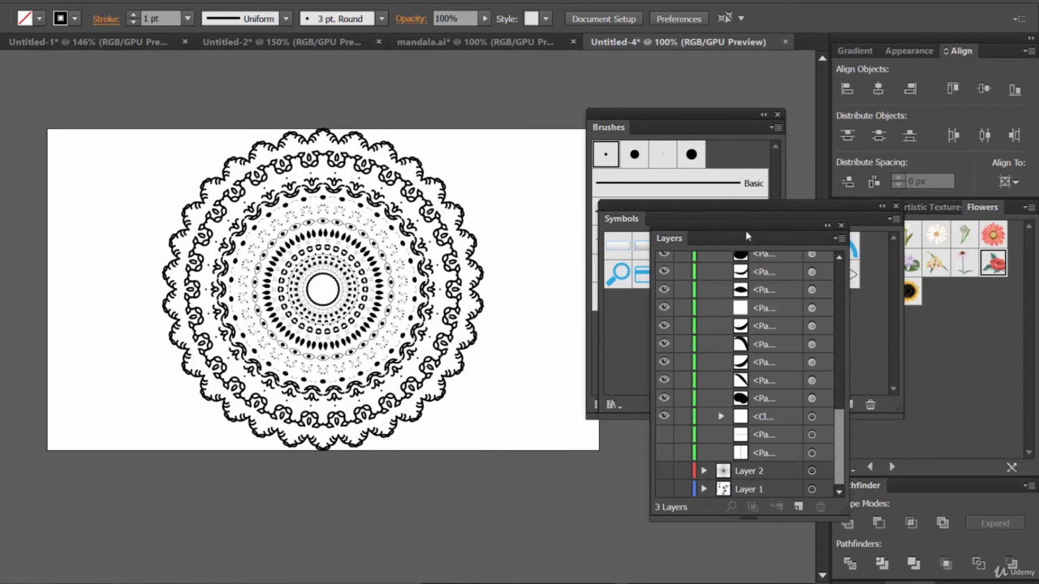
{"action": "left_click_drag", "start_coordinate": [755, 237], "coordinate": [853, 334]}
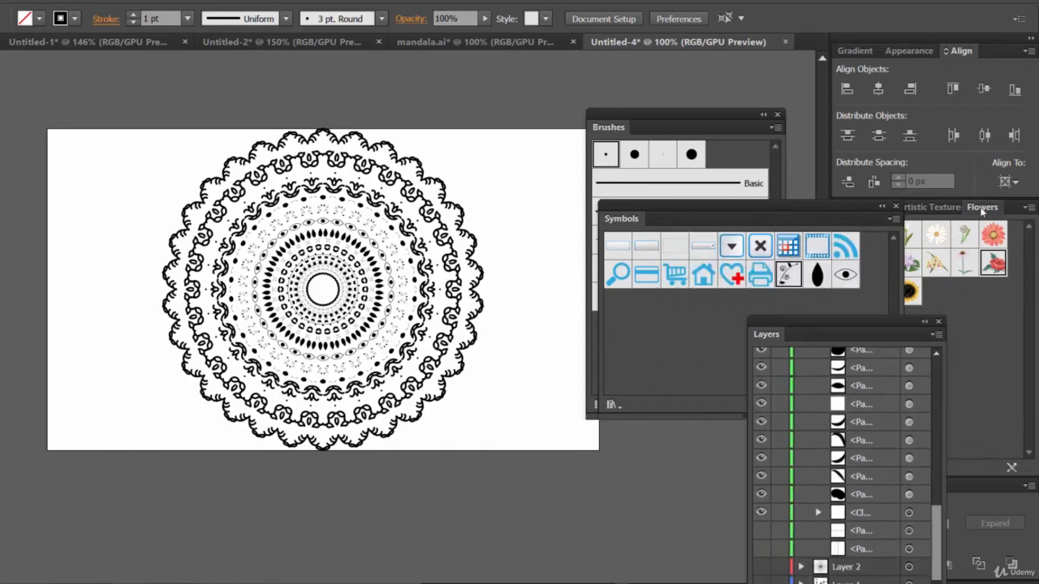
- Group the Flowers symbol library with the Symbols panel and place a sunflower symbol on the mandala's middle ring so it repeats around the centre
{"action": "left_click_drag", "start_coordinate": [982, 211], "coordinate": [678, 221]}
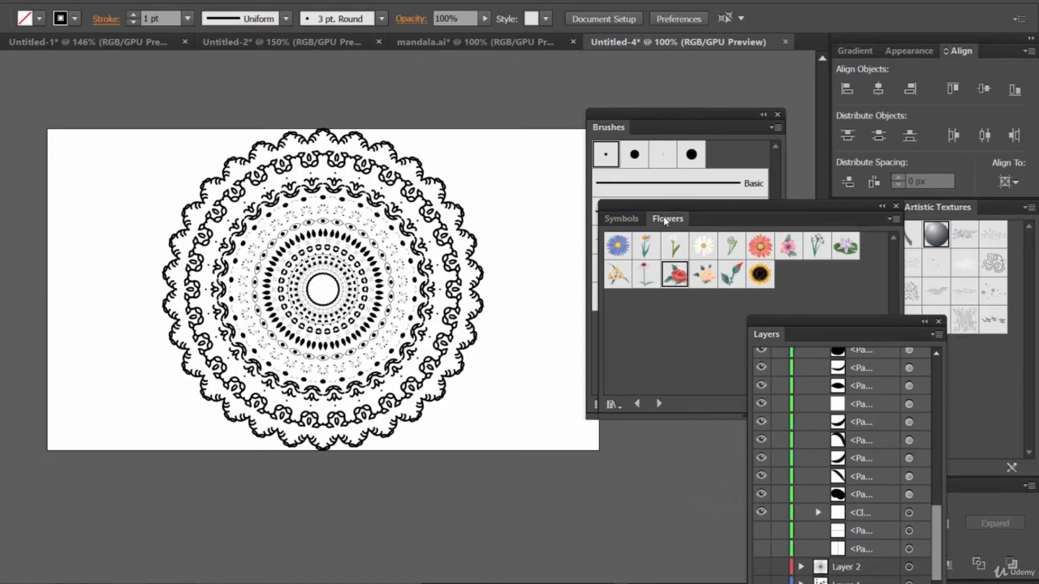
{"action": "left_click", "coordinate": [612, 404]}
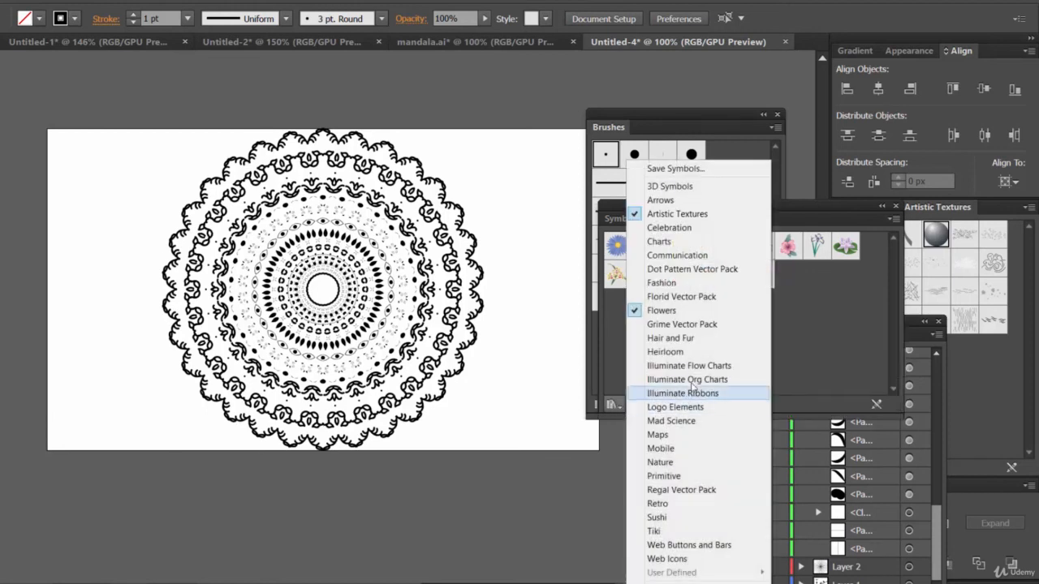
{"action": "left_click", "coordinate": [661, 310]}
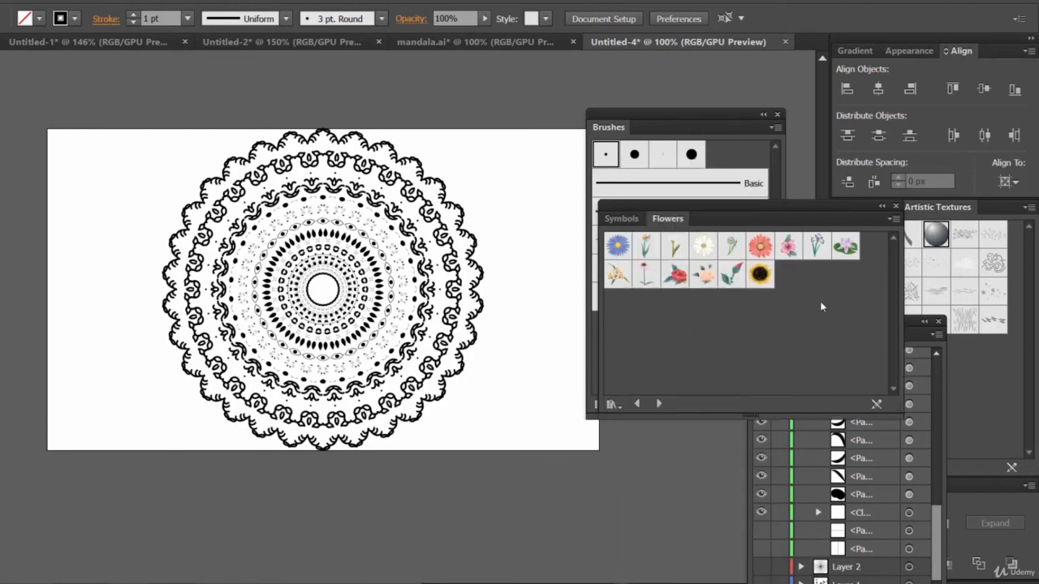
{"action": "left_click", "coordinate": [764, 279]}
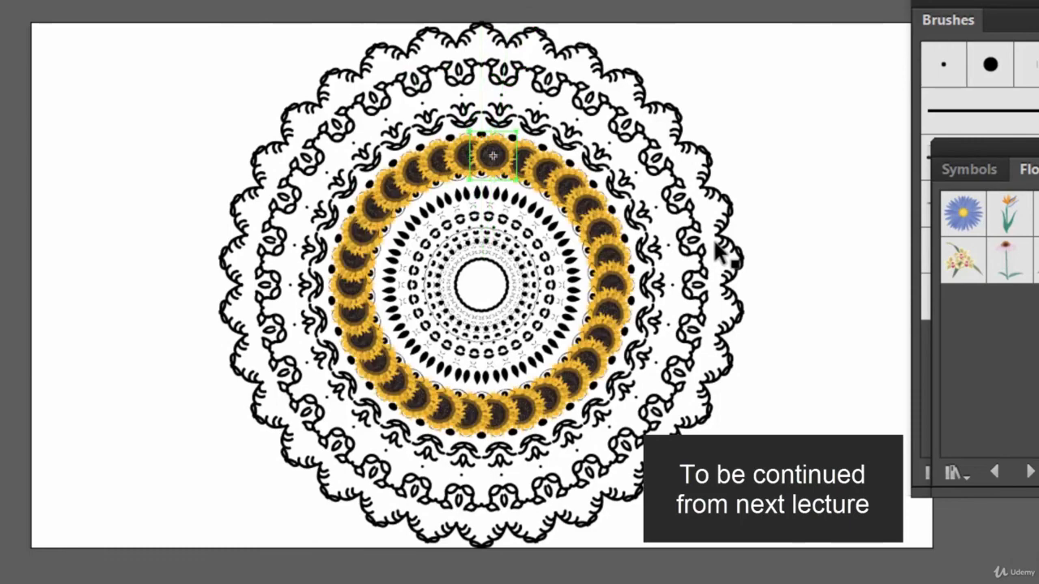
{"action": "key", "text": "ctrl+plus"}
{"action": "key", "text": "ctrl+plus"}
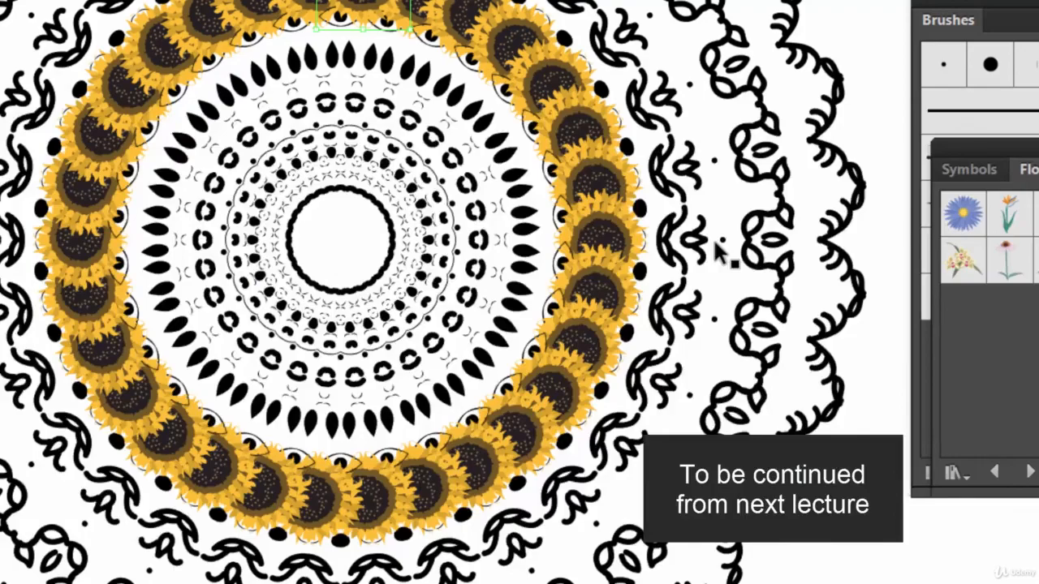